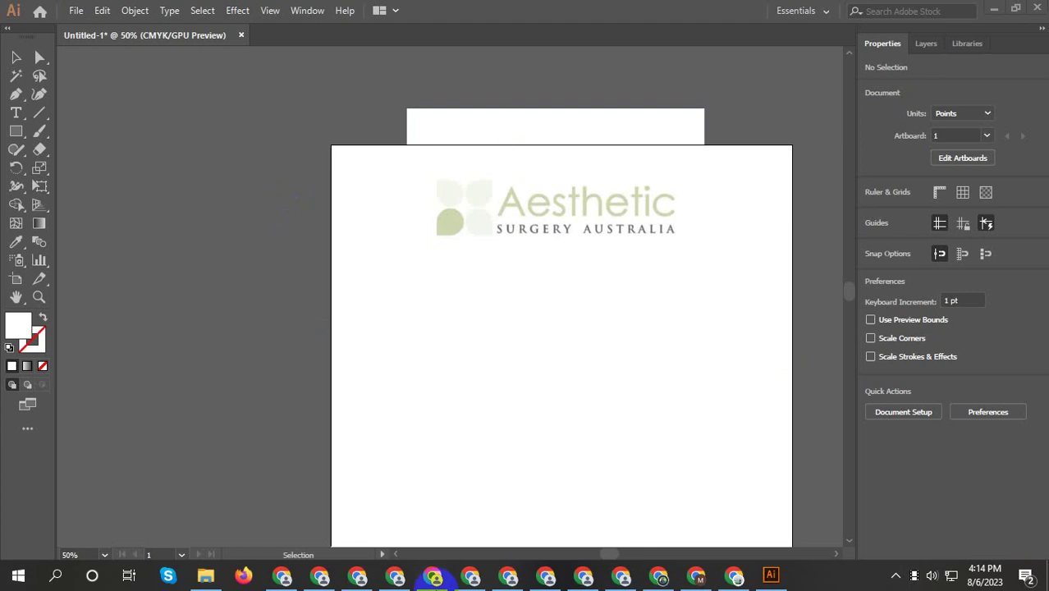
# Select and then deselect the placed reference logo image
pyautogui.click(582, 201)
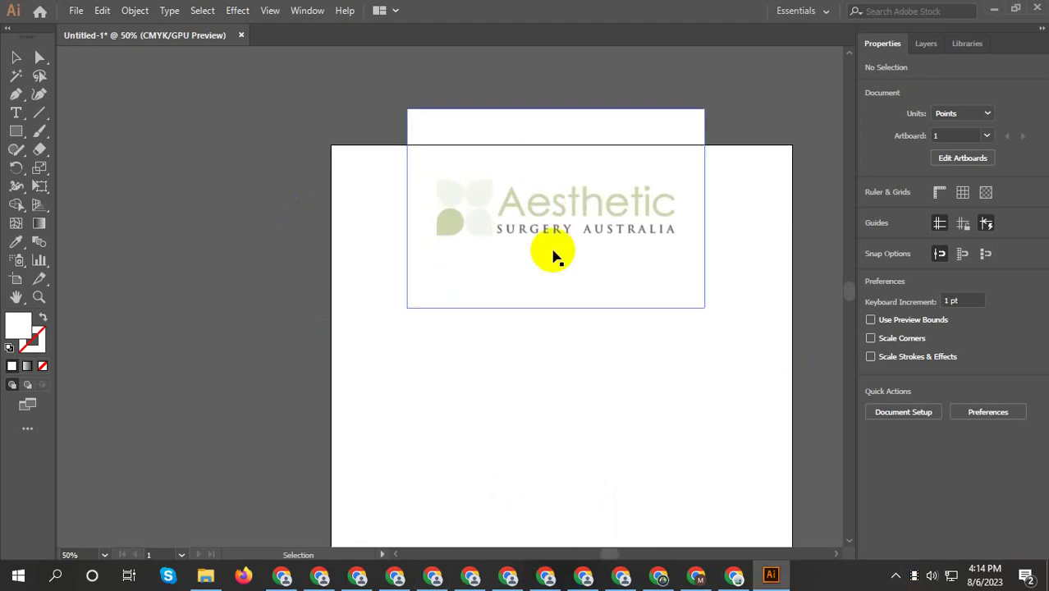
pyautogui.click(498, 174)
pyautogui.click(269, 84)
pyautogui.click(411, 156)
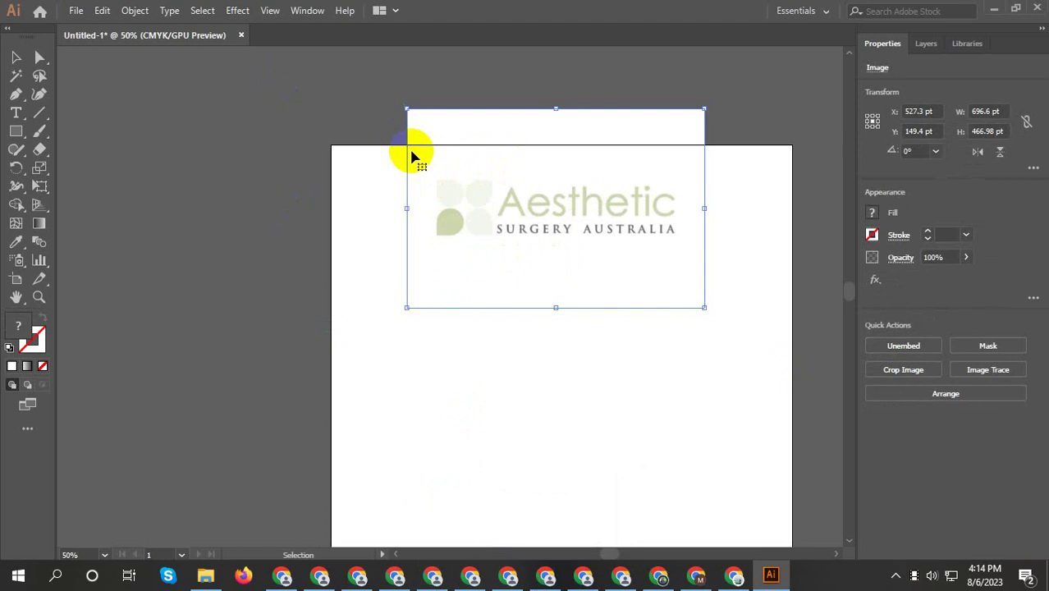
pyautogui.hotkey('ctrl', 'shift', 'a')
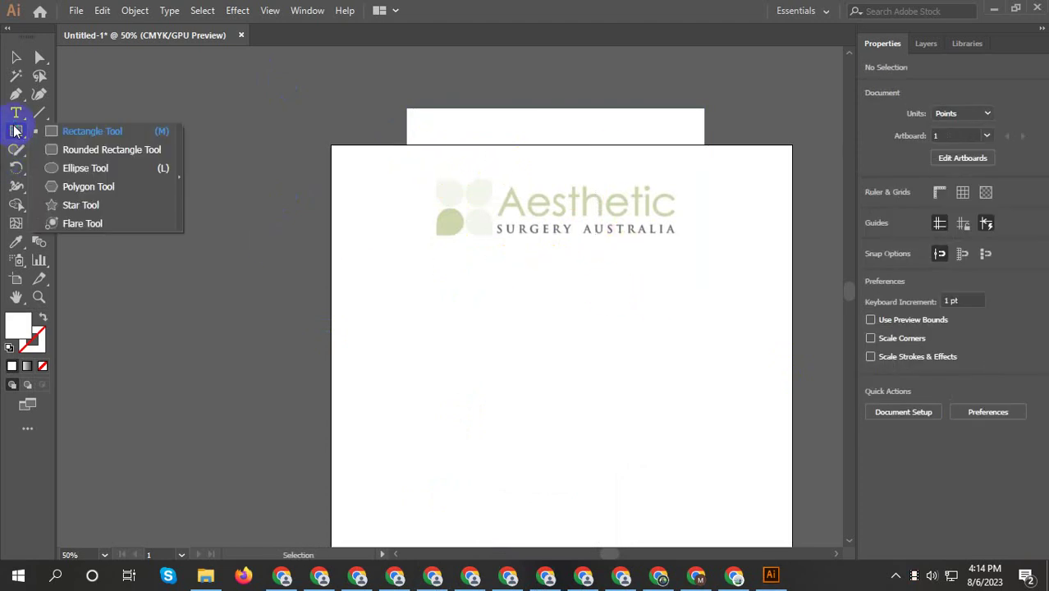
# Draw a small square below the reference logo with the Rectangle Tool
pyautogui.moveTo(15, 131); pyautogui.dragTo(49, 130)
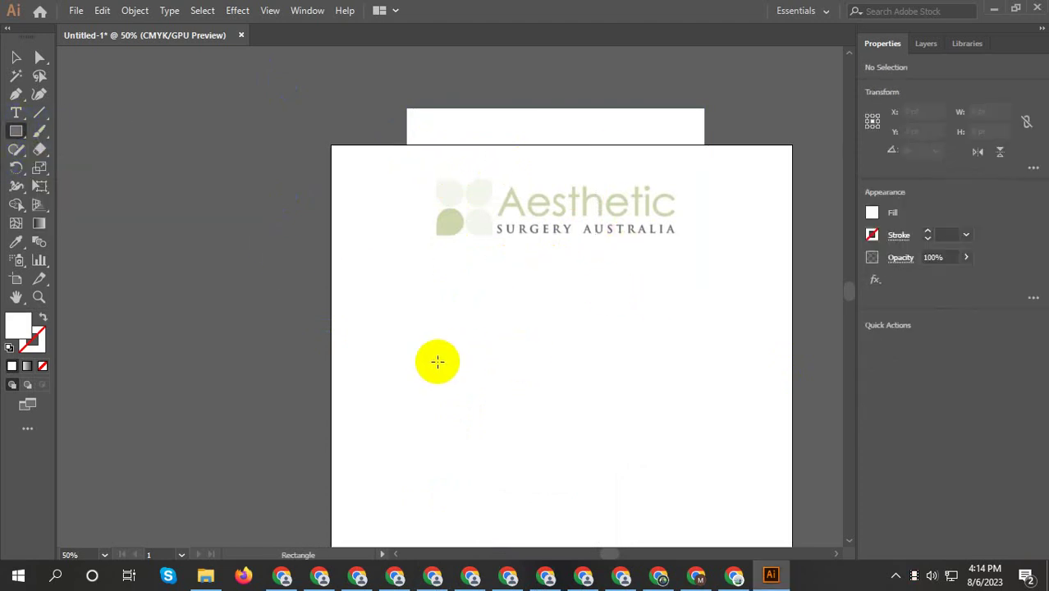
pyautogui.moveTo(437, 362); pyautogui.dragTo(445, 382)
pyautogui.click(279, 293)
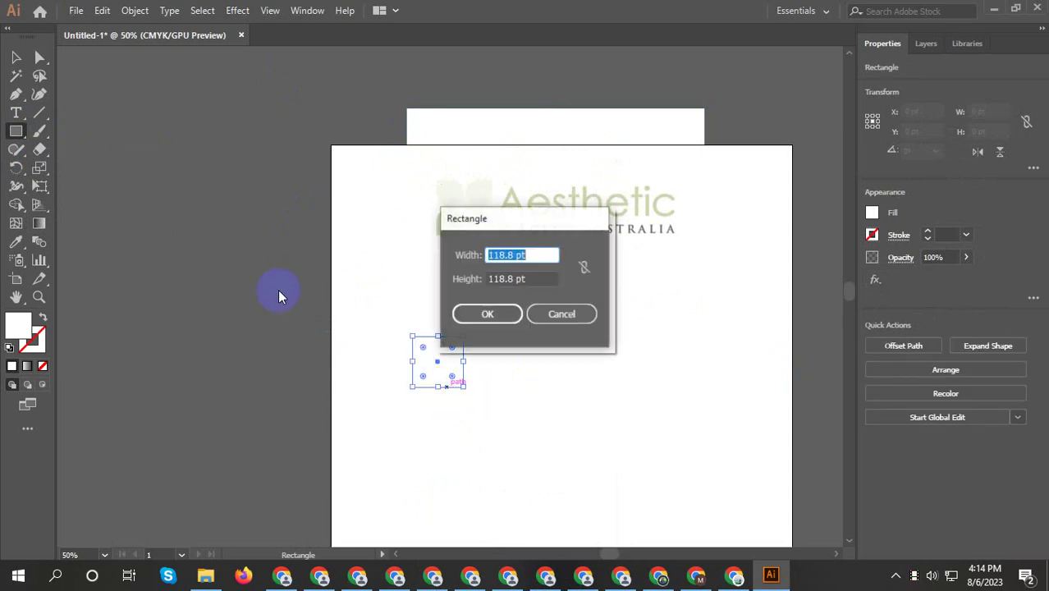
pyautogui.click(562, 314)
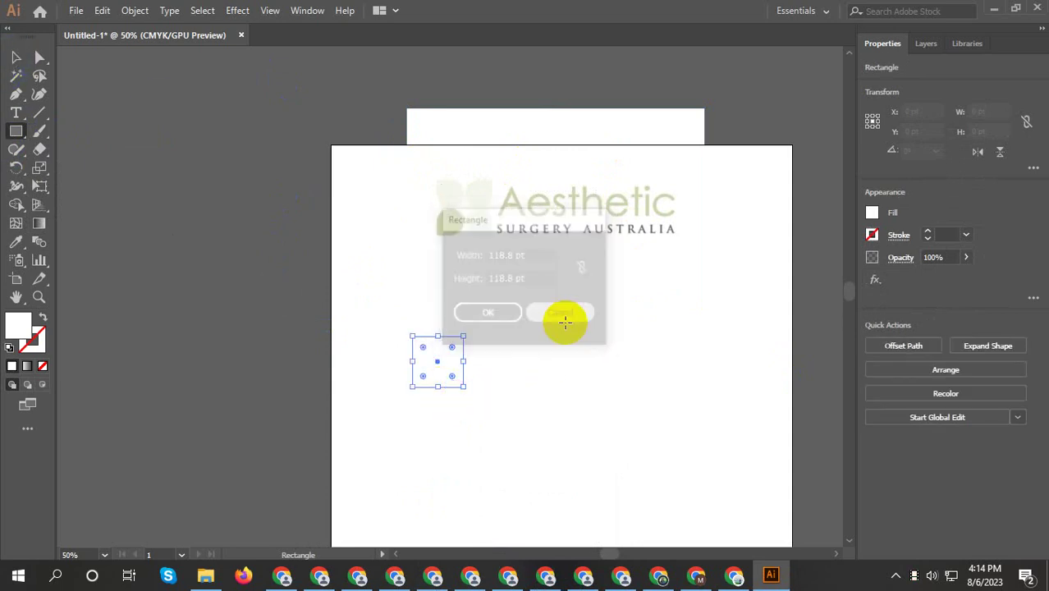
pyautogui.click(15, 56)
pyautogui.click(346, 299)
pyautogui.click(423, 344)
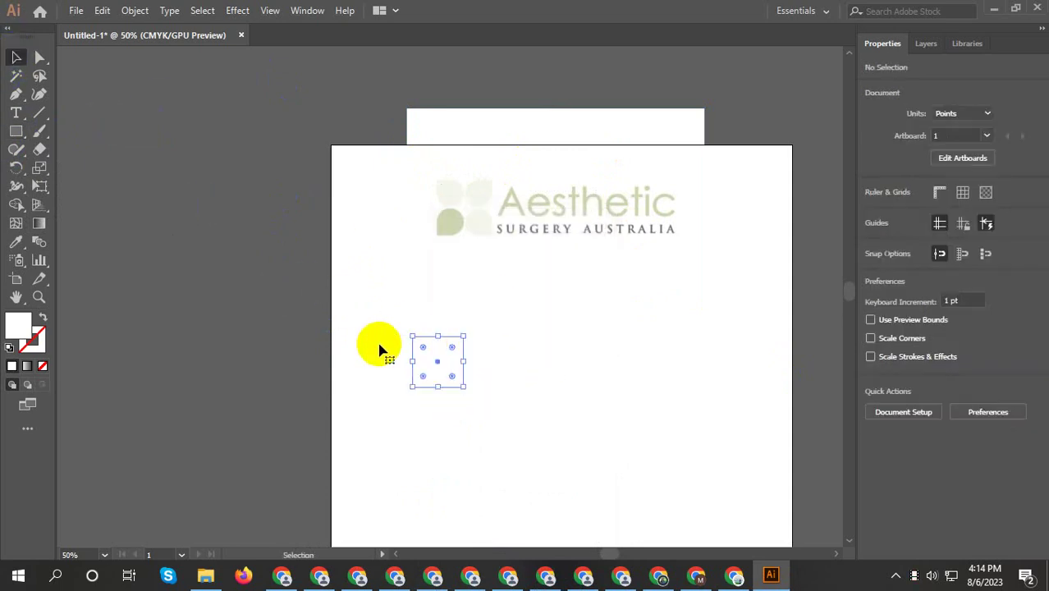
# Sample the logo's light green onto the square with the Eyedropper
pyautogui.click(16, 242)
pyautogui.click(444, 194)
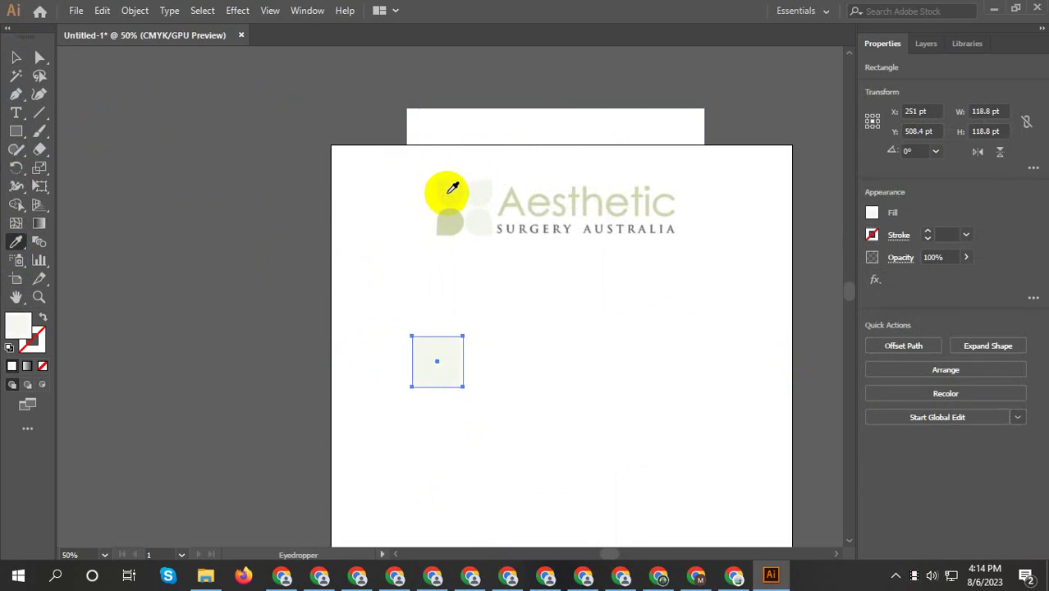
pyautogui.click(15, 56)
pyautogui.click(113, 113)
pyautogui.scroll(2, 428, 382)
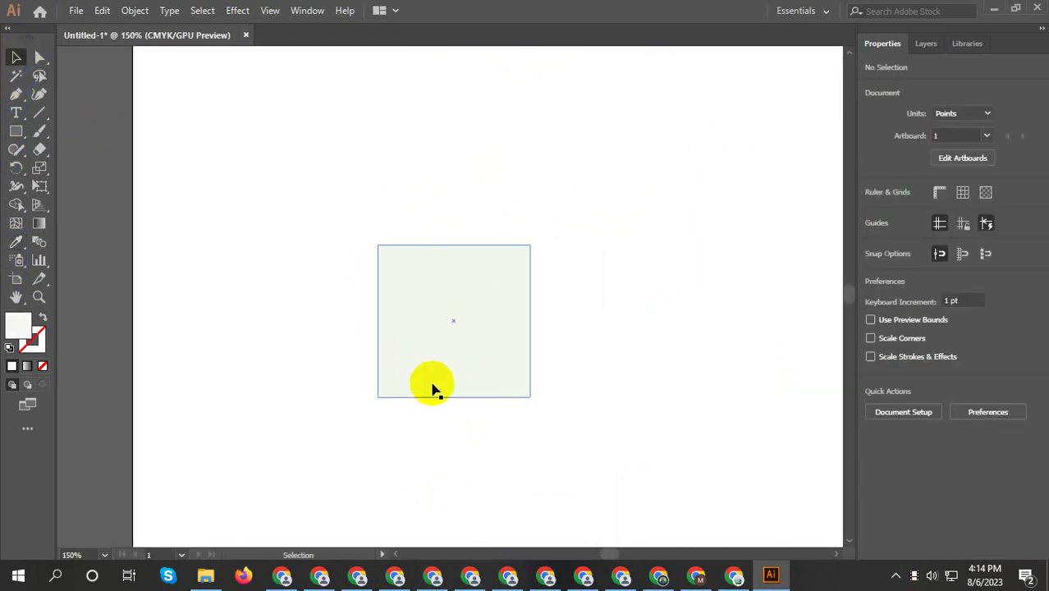
pyautogui.click(432, 387)
# Change the square's fill to a navy swatch in Properties
pyautogui.click(872, 213)
pyautogui.click(790, 280)
pyautogui.click(823, 278)
pyautogui.click(678, 218)
pyautogui.click(520, 243)
# Scale the navy square down to about 84.6 pt
pyautogui.scroll(-2, 408, 349)
pyautogui.click(408, 348)
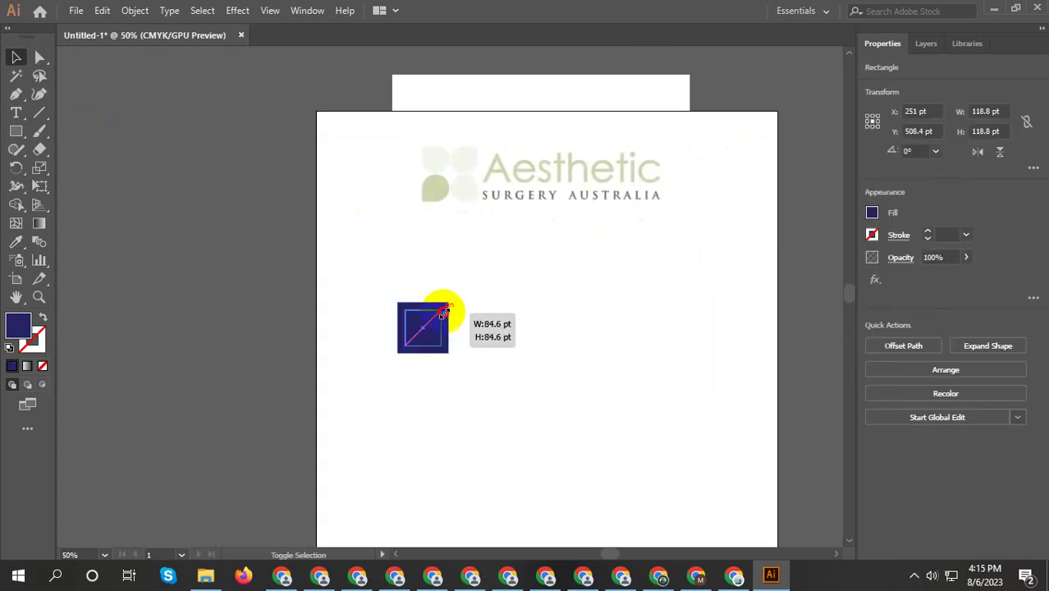
pyautogui.moveTo(450, 303); pyautogui.dragTo(471, 340)
# Duplicate the square to its right and nudge the copy closer to the original
pyautogui.click(428, 351)
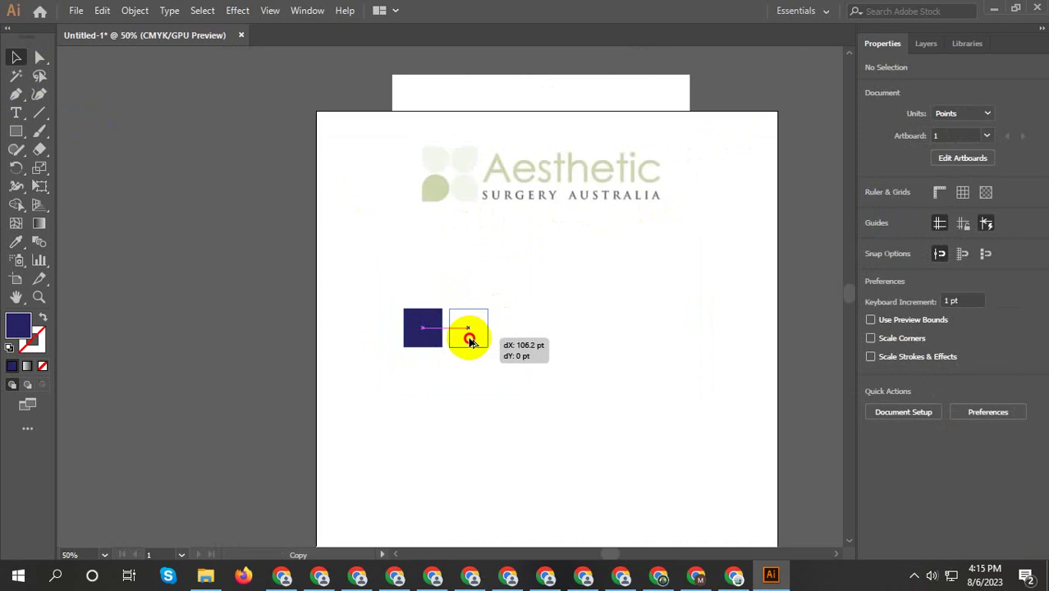
pyautogui.moveTo(362, 293); pyautogui.dragTo(514, 336)
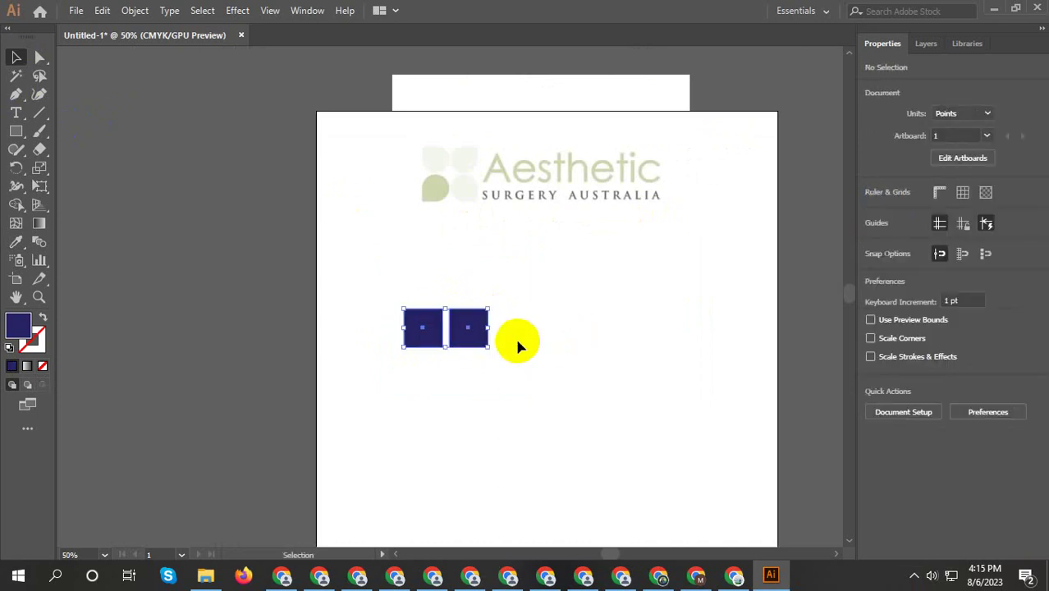
pyautogui.click(548, 354)
pyautogui.hotkey('ctrl', '1')
pyautogui.moveTo(479, 304); pyautogui.dragTo(468, 295)
pyautogui.click(585, 295)
# Copy the pair of squares below to form a 2×2 grid and align the left column
pyautogui.moveTo(382, 241)
pyautogui.mouseDown()
pyautogui.moveTo(499, 305)
pyautogui.moveTo(461, 396)
pyautogui.mouseUp()
pyautogui.click(611, 369)
pyautogui.scroll(-1, 526, 375)
pyautogui.scroll(-1, 456, 289)
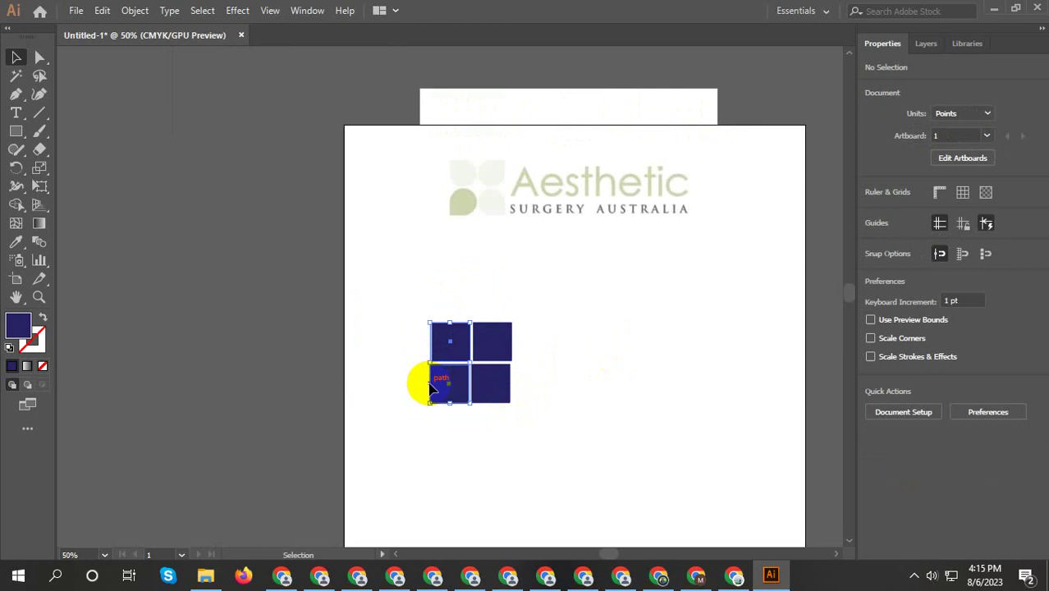
pyautogui.click(925, 345)
pyautogui.click(581, 415)
# Select the right column, top row and bottom row of squares to even out the grid
pyautogui.moveTo(509, 316); pyautogui.dragTo(503, 398)
pyautogui.moveTo(402, 316); pyautogui.dragTo(560, 343)
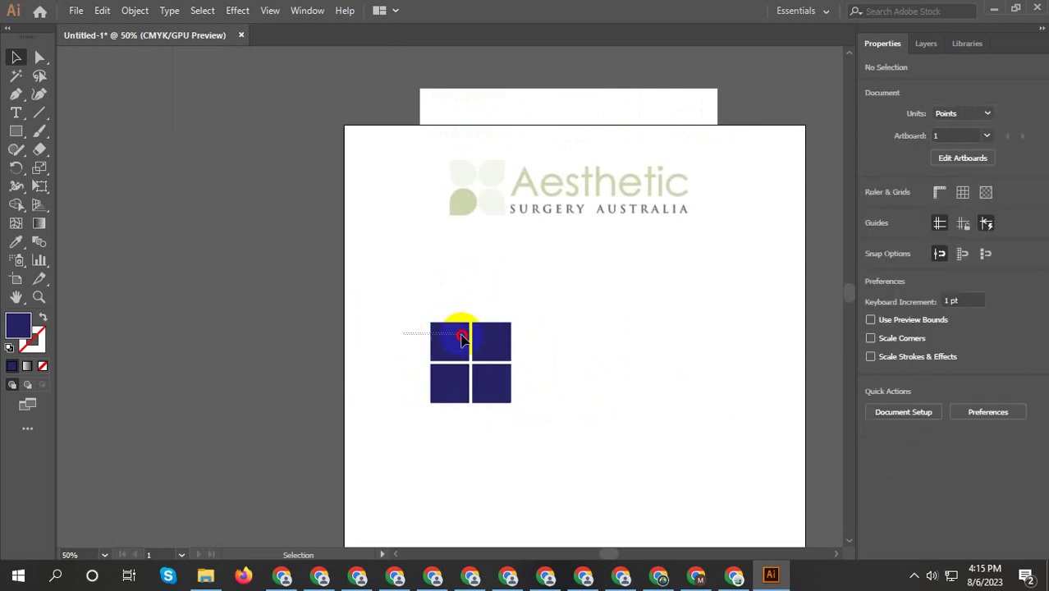
pyautogui.moveTo(417, 411); pyautogui.dragTo(554, 392)
pyautogui.click(653, 417)
pyautogui.keyDown('alt'); pyautogui.scroll(3, 483, 193); pyautogui.keyUp('alt')
pyautogui.keyDown('alt'); pyautogui.scroll(-3, 492, 183); pyautogui.keyUp('alt')
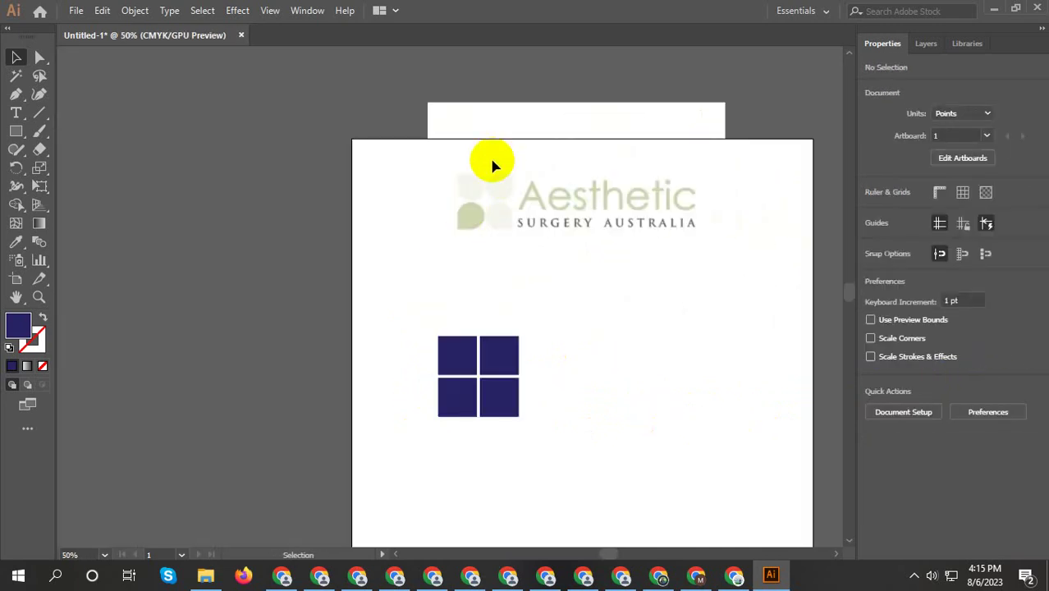
pyautogui.keyDown('alt'); pyautogui.scroll(2, 459, 367); pyautogui.keyUp('alt')
pyautogui.keyDown('alt'); pyautogui.scroll(-1, 468, 295); pyautogui.keyUp('alt')
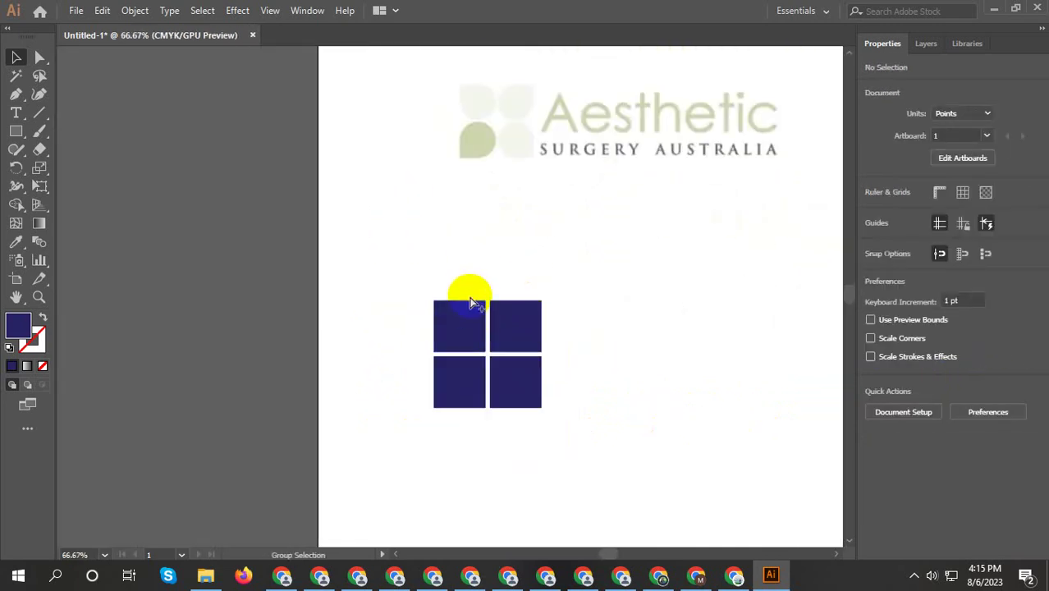
# Round three corners of the bottom-left square into a teardrop petal
pyautogui.click(459, 400)
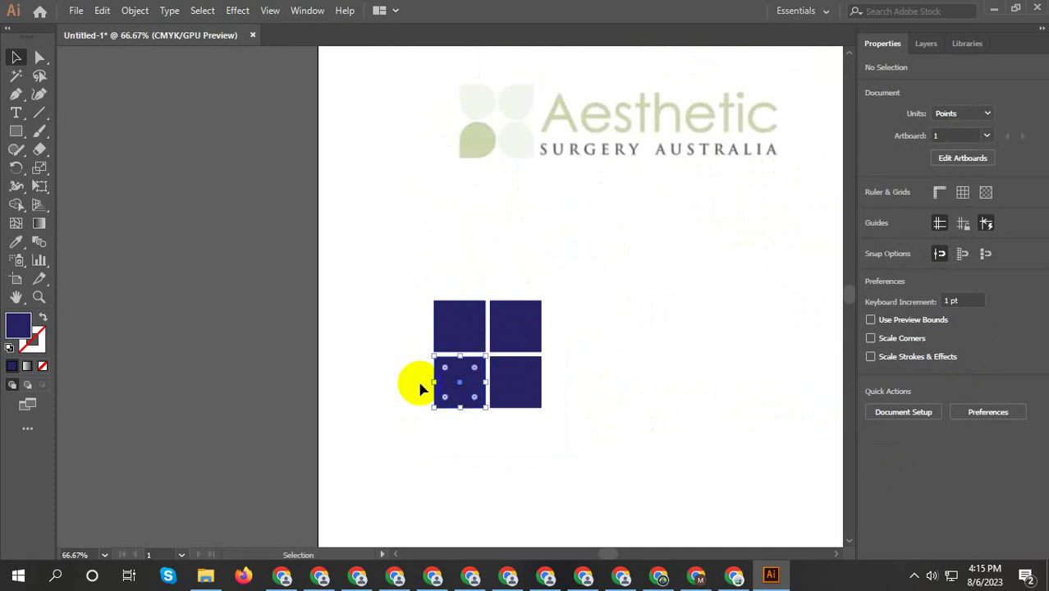
pyautogui.click(42, 57)
pyautogui.click(453, 400)
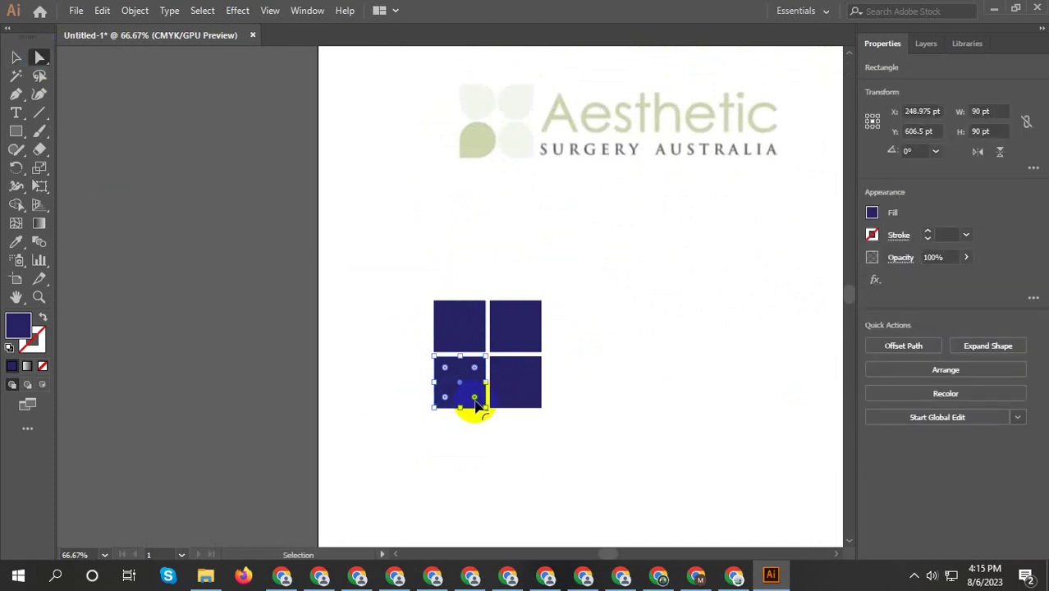
pyautogui.keyDown('alt'); pyautogui.scroll(2, 488, 389); pyautogui.keyUp('alt')
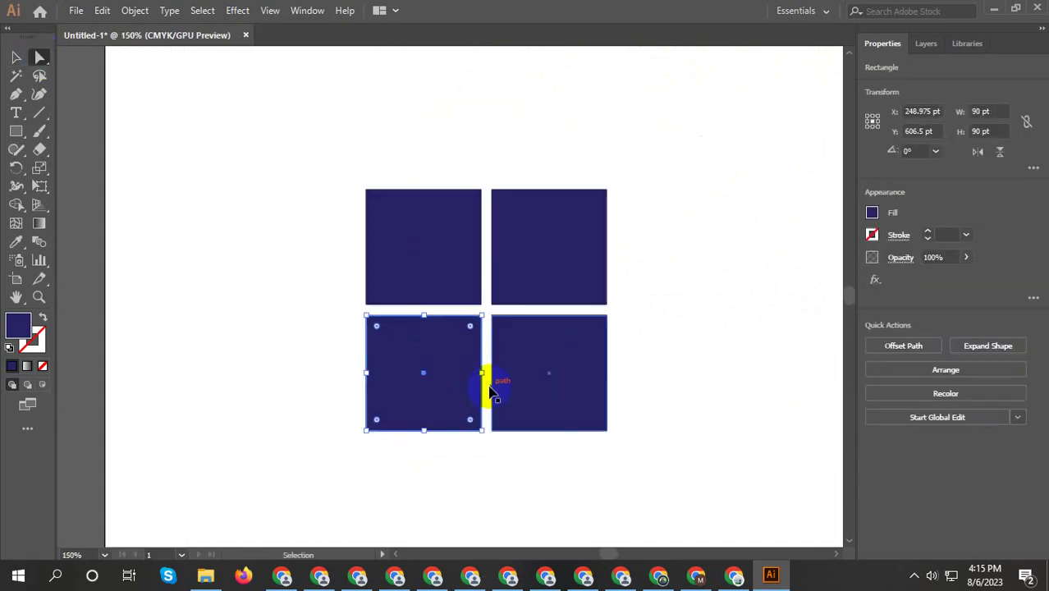
pyautogui.click(369, 318)
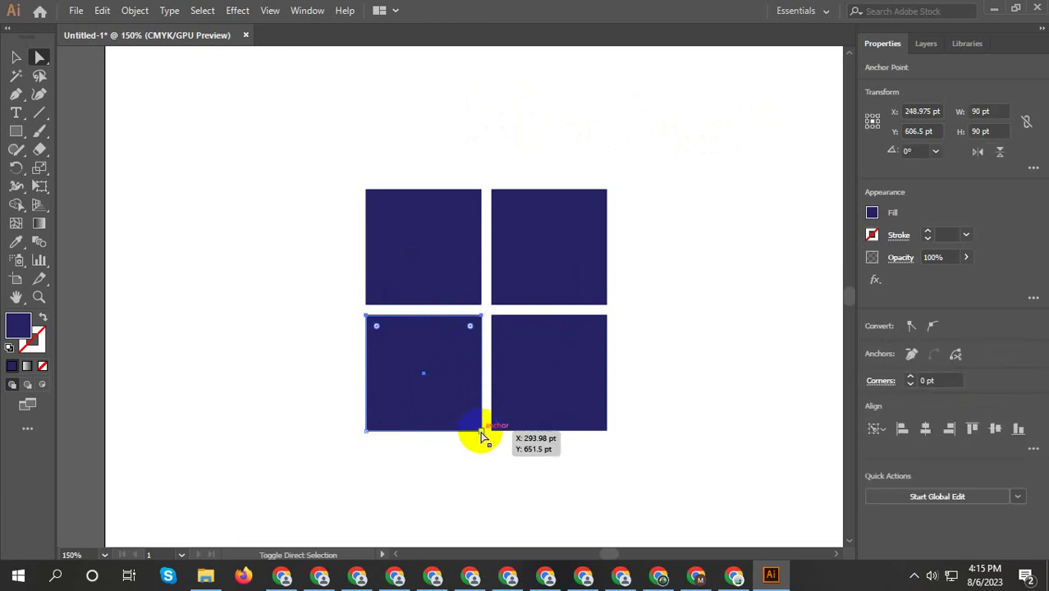
pyautogui.moveTo(469, 325); pyautogui.dragTo(378, 397)
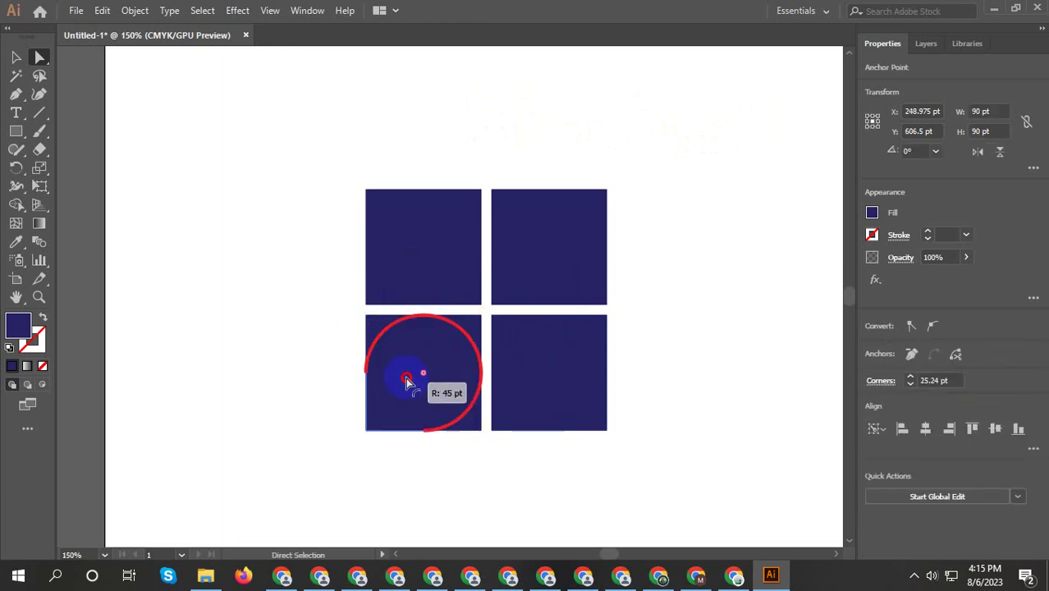
pyautogui.hotkey('ctrl', 'shift', 'a')
# Select the top-left square with Direct Selection and begin rounding its corner
pyautogui.scroll(-3, 390, 383)
pyautogui.scroll(2, 422, 388)
pyautogui.click(434, 301)
pyautogui.scroll(-2, 424, 301)
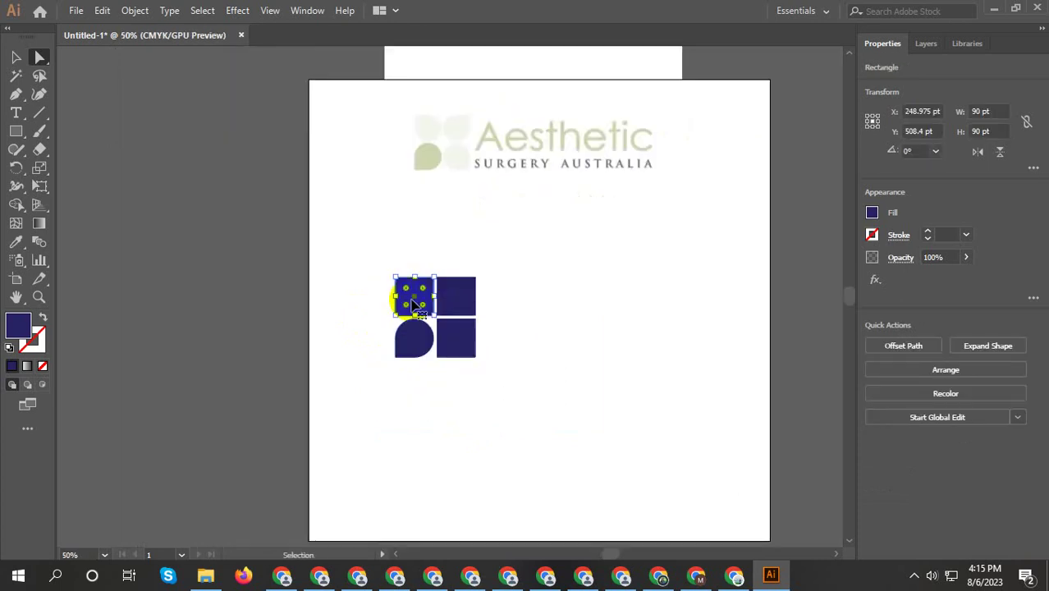
pyautogui.scroll(2, 427, 301)
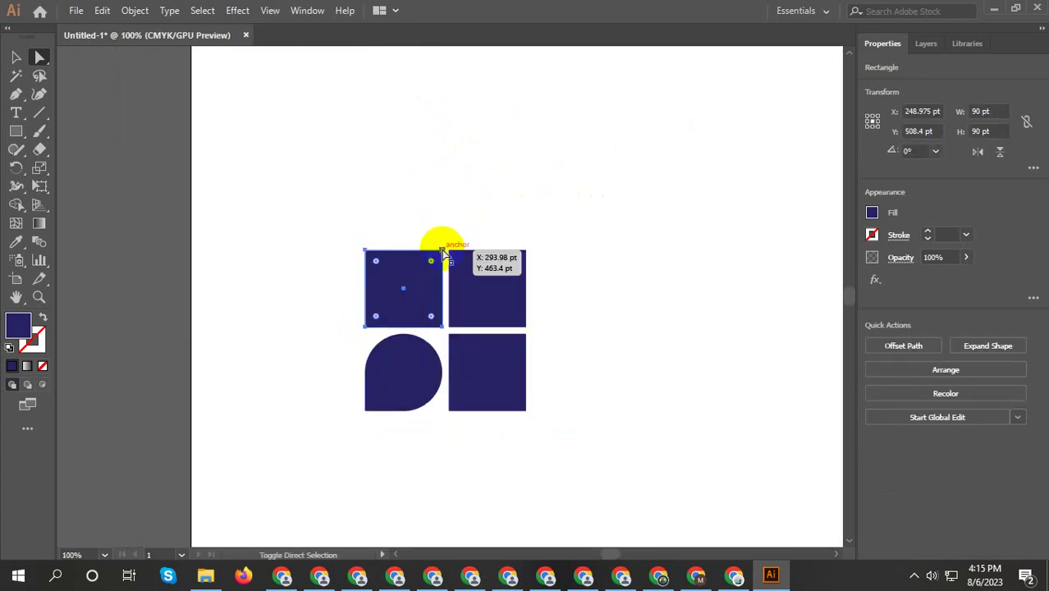
pyautogui.click(444, 250)
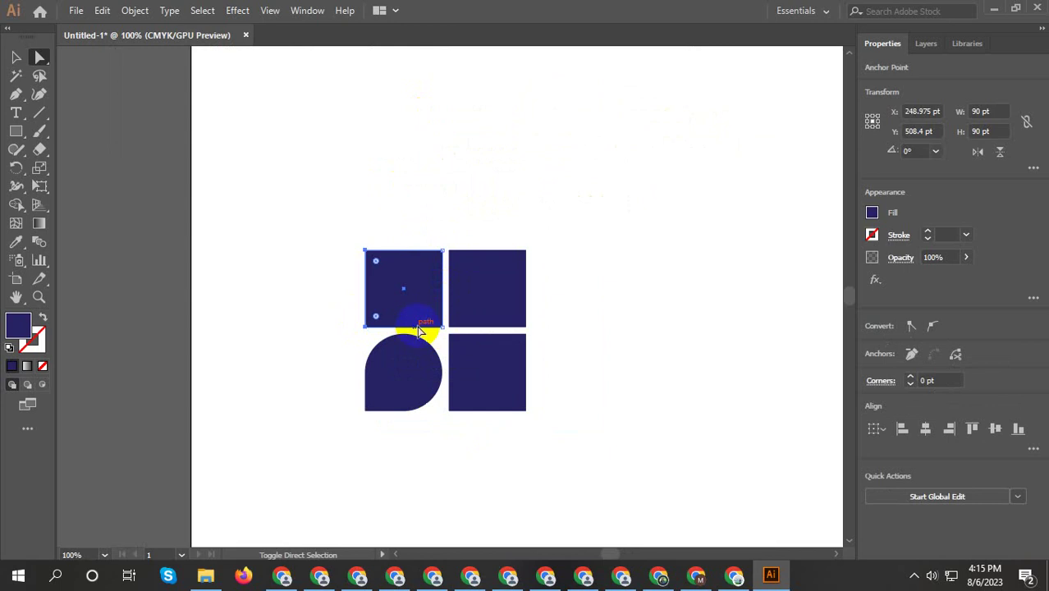
pyautogui.click(365, 327)
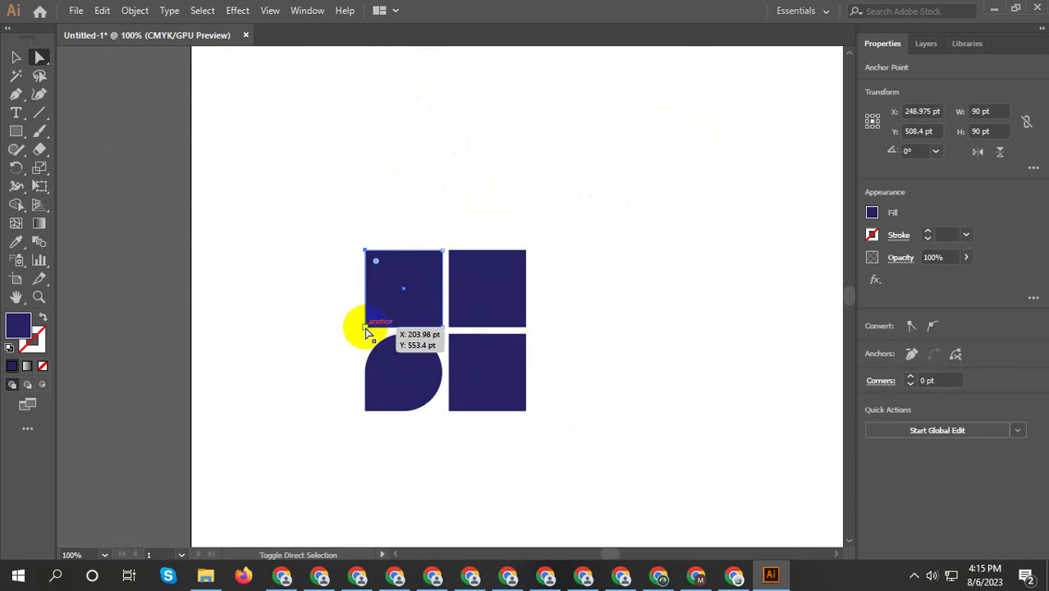
pyautogui.click(441, 327)
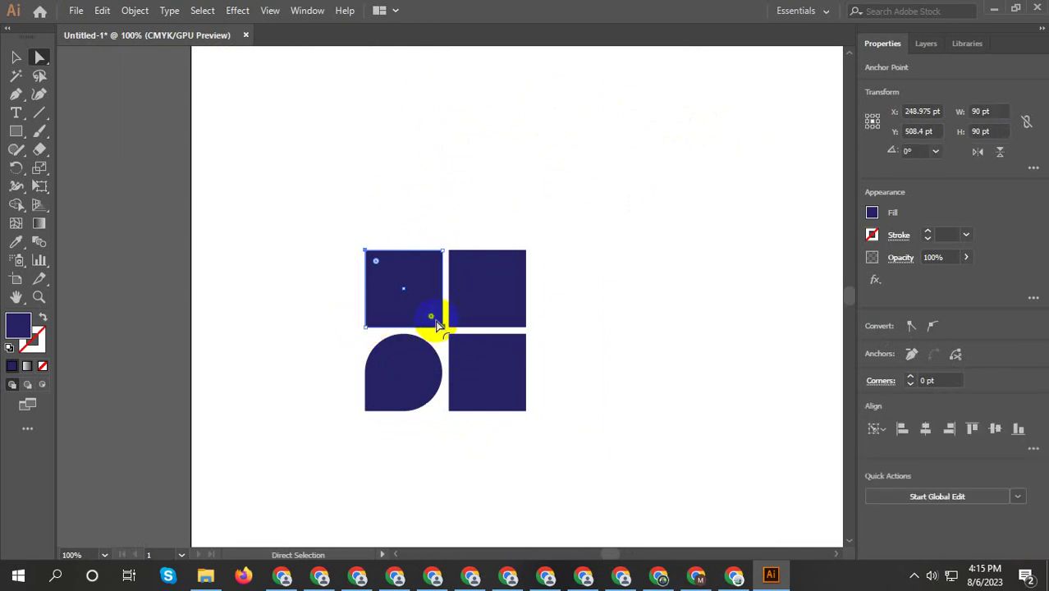
pyautogui.moveTo(432, 317); pyautogui.dragTo(422, 314)
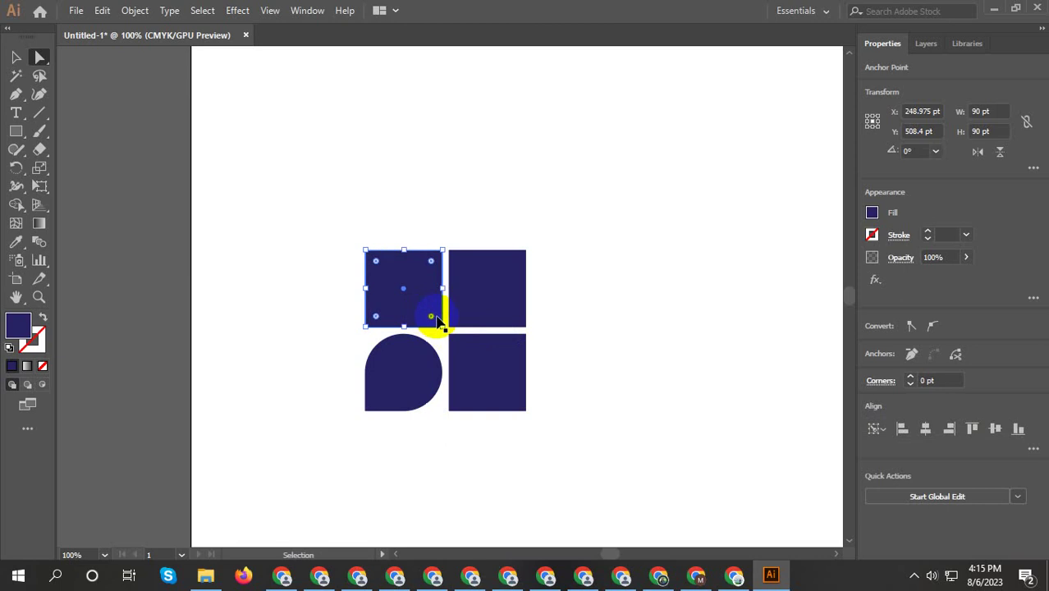
# Round three corners of the top-left square fully, then undo that rounding
pyautogui.scroll(1, 438, 320)
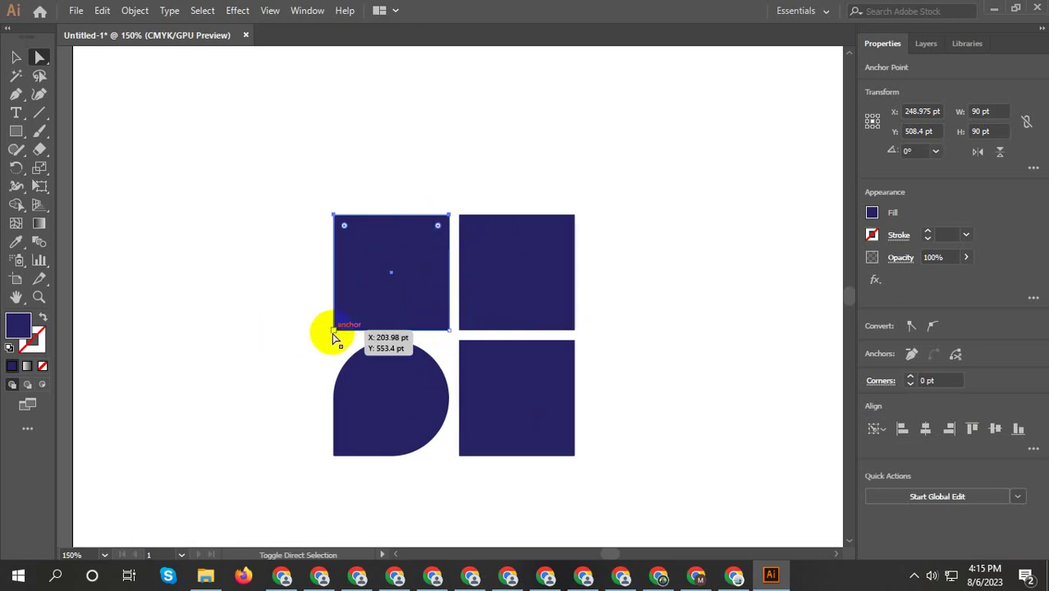
pyautogui.moveTo(344, 319); pyautogui.dragTo(472, 131)
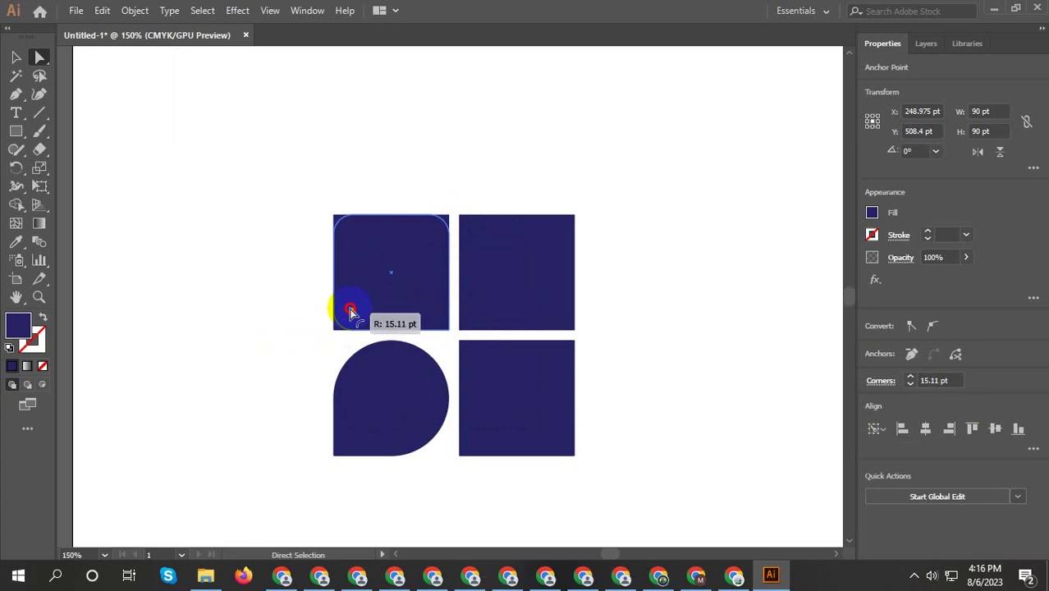
pyautogui.click(480, 124)
pyautogui.scroll(-1, 429, 216)
pyautogui.hotkey('ctrl', 'z')
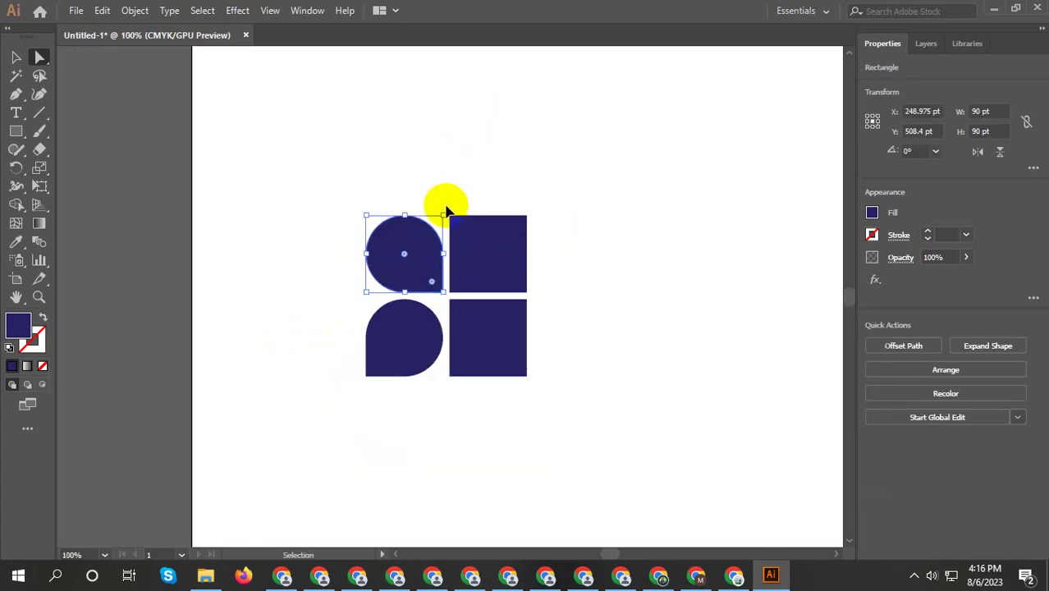
# Restore the plain top-left square and round the top-right square into a teardrop
pyautogui.hotkey('ctrl', 'z')
pyautogui.click(484, 257)
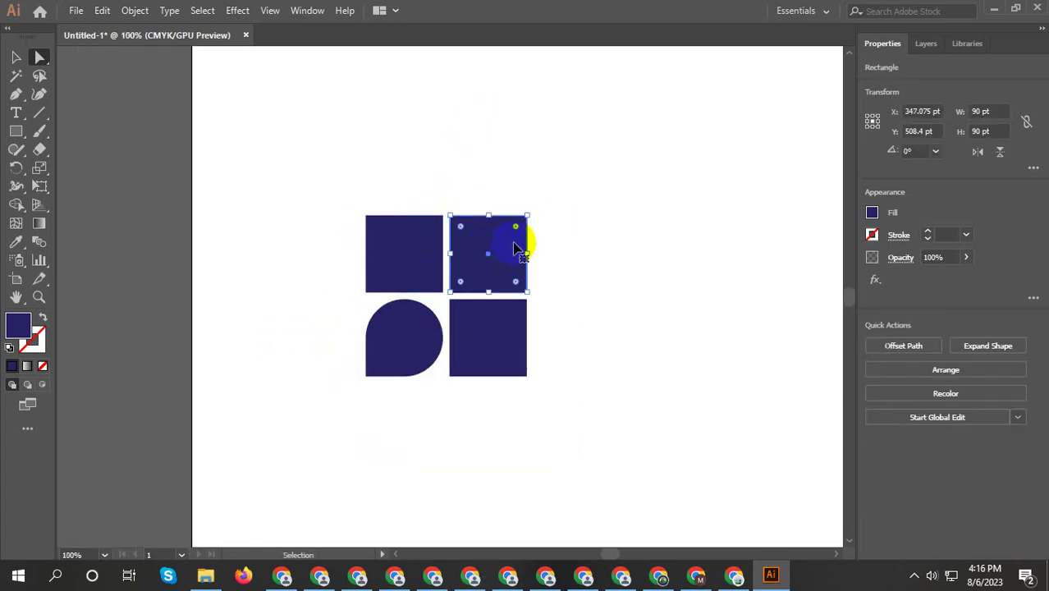
pyautogui.scroll(1, 459, 248)
pyautogui.keyDown('ctrl'); pyautogui.click(444, 204); pyautogui.keyUp('ctrl')
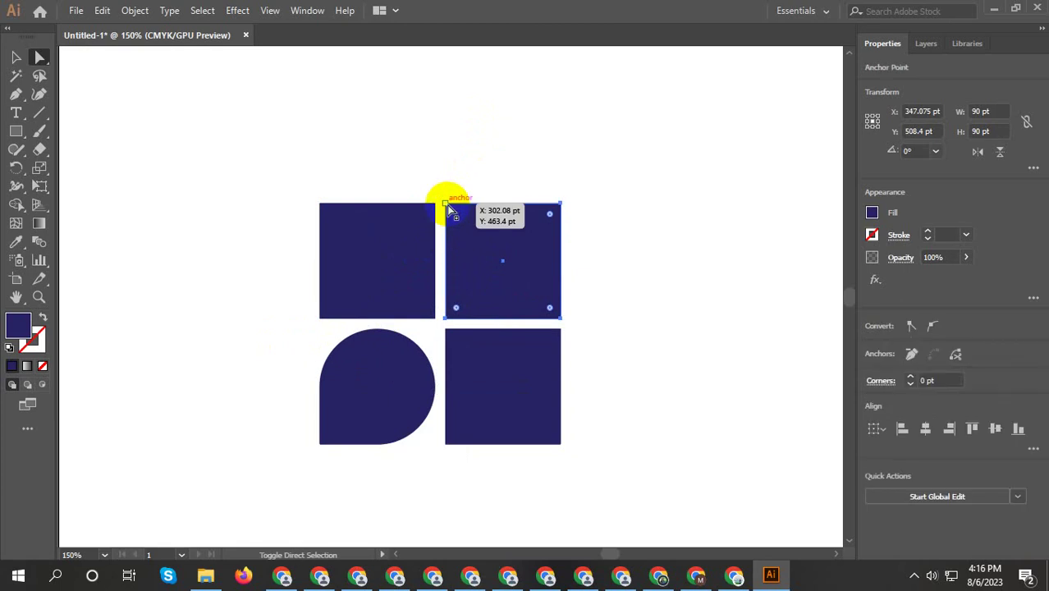
pyautogui.click(461, 139)
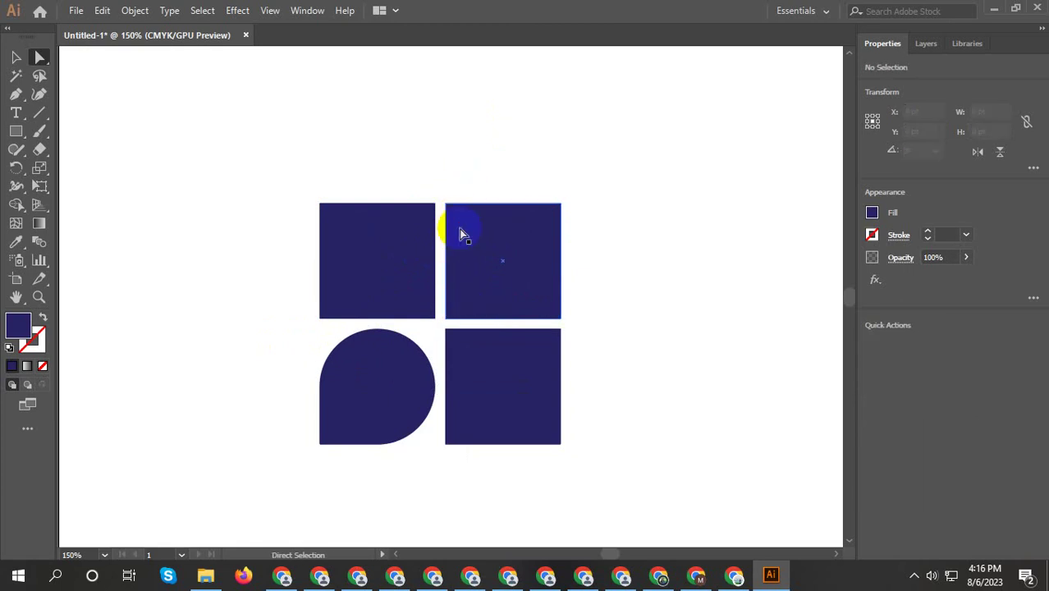
pyautogui.click(465, 227)
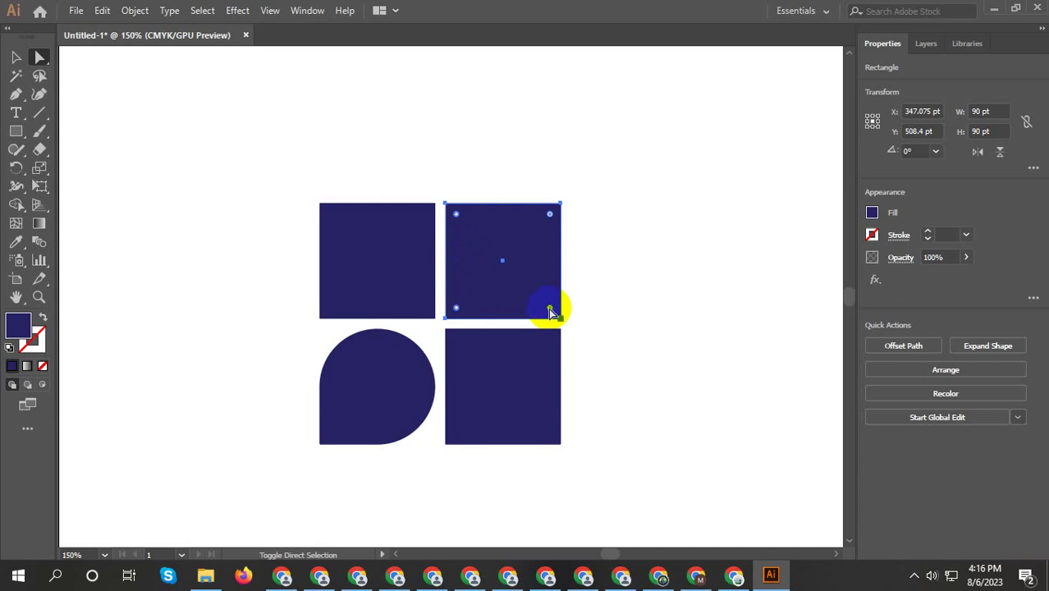
pyautogui.moveTo(549, 311); pyautogui.dragTo(492, 246)
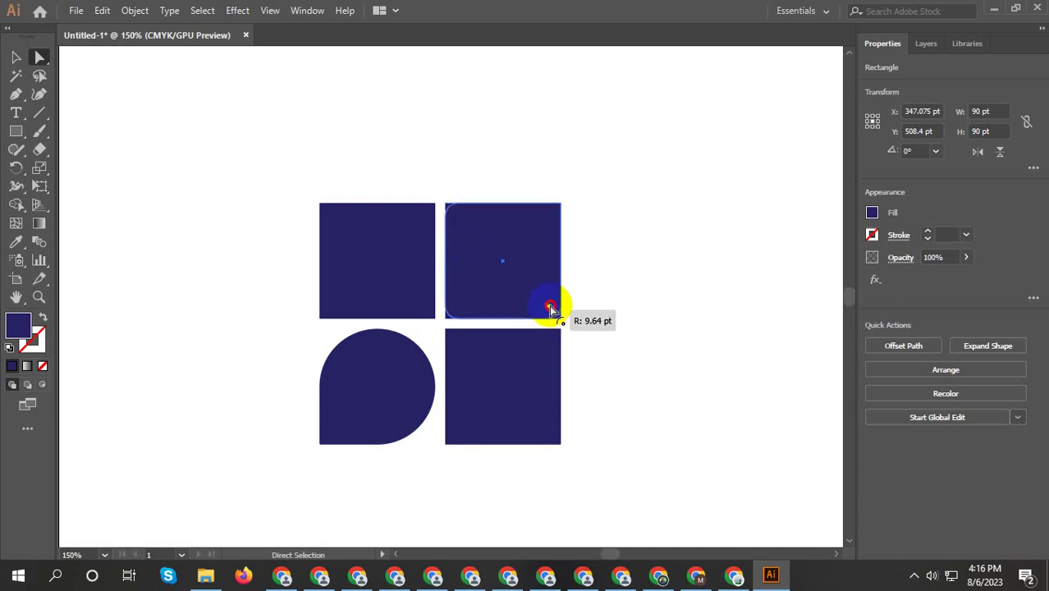
pyautogui.click(632, 215)
# Round three corners of the bottom-right square into a teardrop
pyautogui.click(507, 382)
pyautogui.scroll(1, 505, 377)
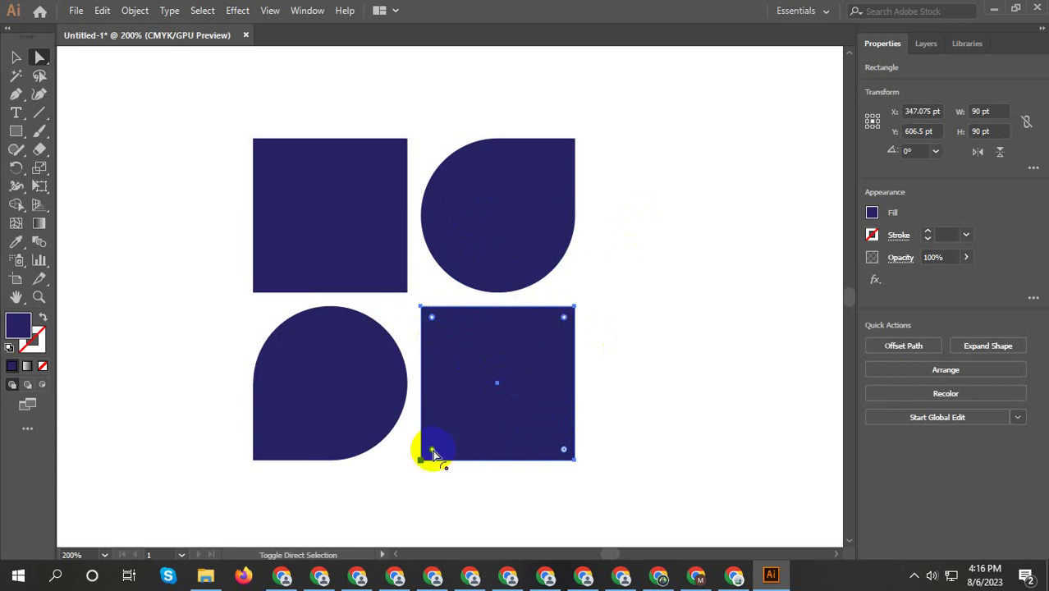
pyautogui.moveTo(433, 318); pyautogui.dragTo(585, 386)
pyautogui.scroll(-2, 510, 377)
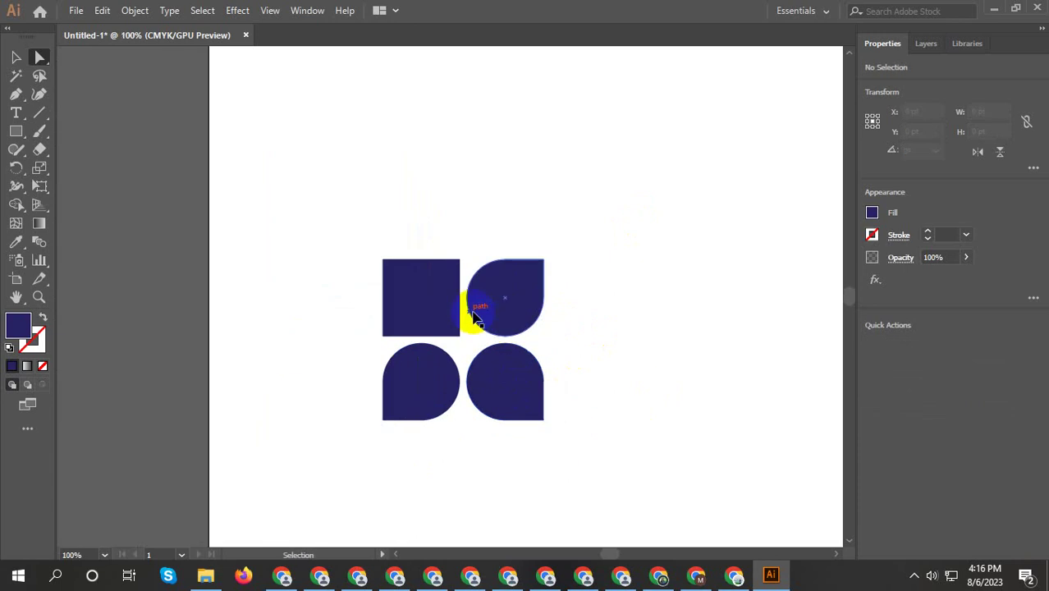
pyautogui.scroll(2, 404, 294)
# Round the top-left square into a teardrop, then select all four petals
pyautogui.click(406, 295)
pyautogui.scroll(1, 474, 264)
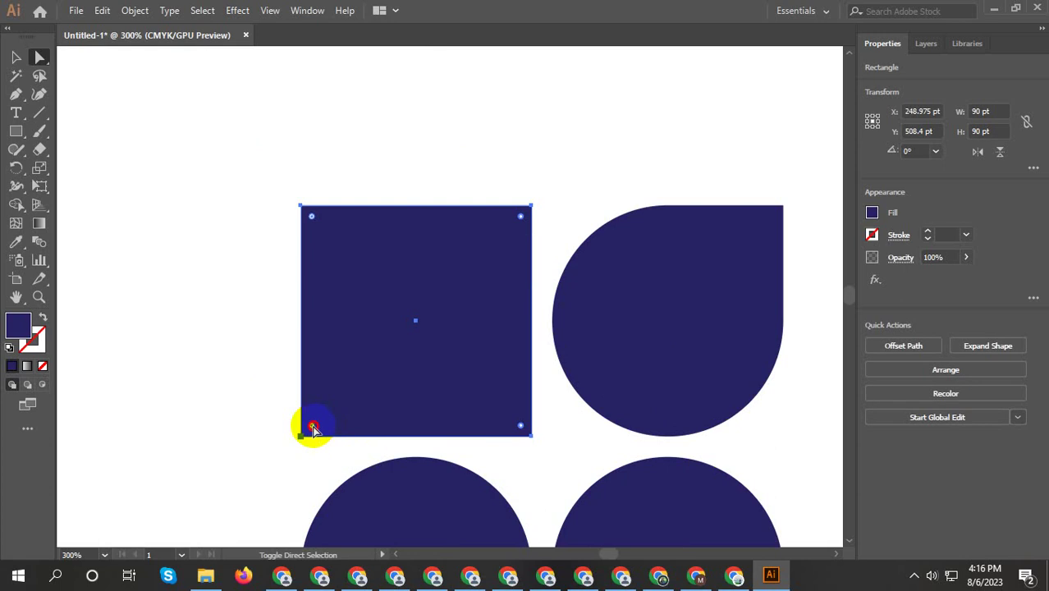
pyautogui.moveTo(312, 428); pyautogui.dragTo(542, 341)
pyautogui.click(542, 178)
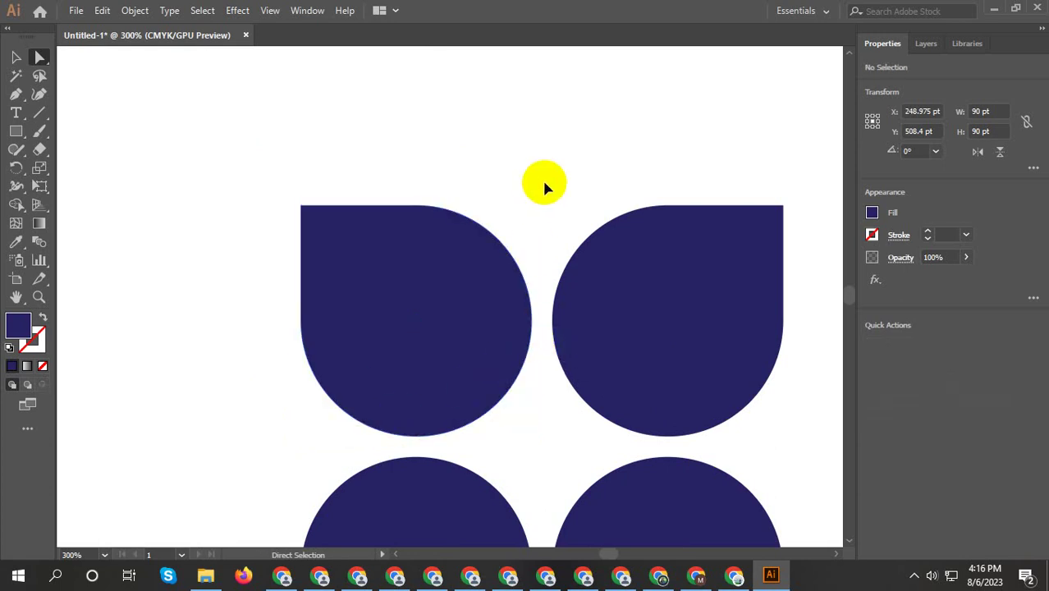
pyautogui.scroll(-5, 488, 271)
pyautogui.scroll(-1, 493, 275)
pyautogui.scroll(2, 440, 244)
pyautogui.moveTo(439, 244); pyautogui.dragTo(515, 375)
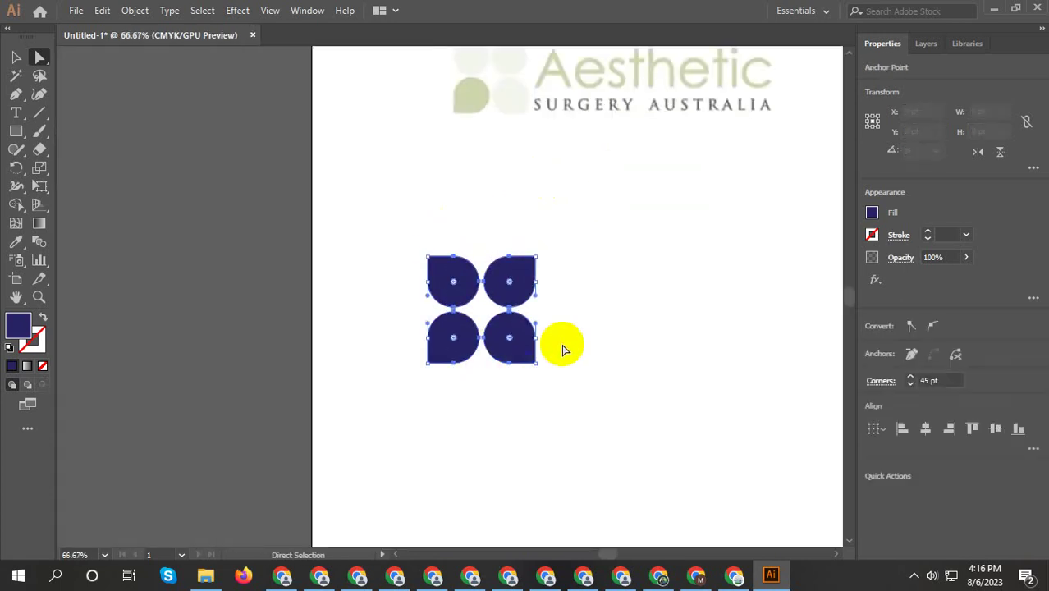
# Sample the logo's pale green onto the bottom-left petal with the Eyedropper
pyautogui.click(586, 337)
pyautogui.click(18, 59)
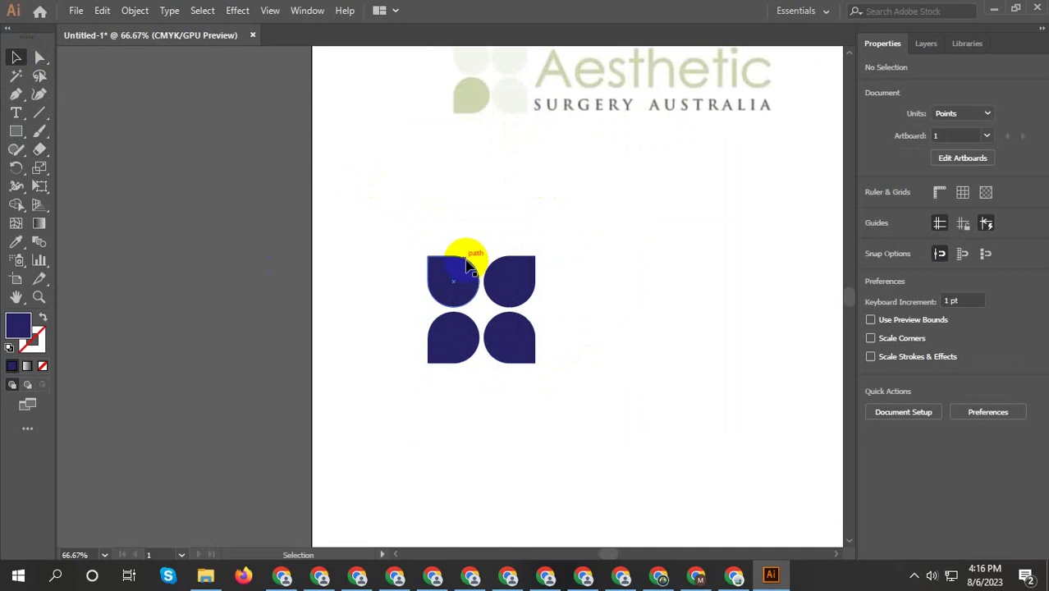
pyautogui.click(455, 335)
pyautogui.click(15, 242)
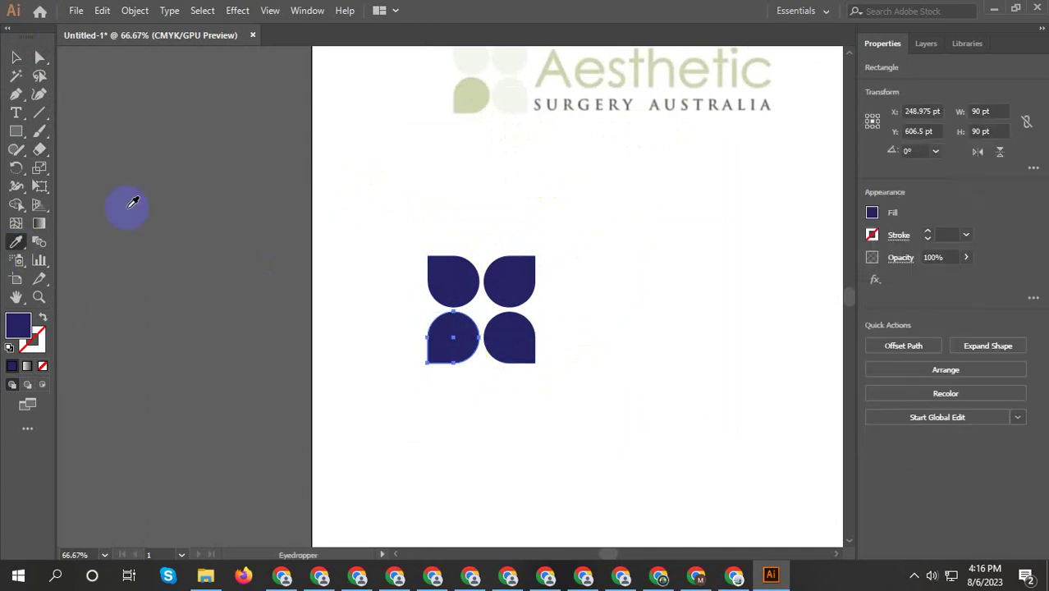
pyautogui.click(471, 91)
pyautogui.click(15, 57)
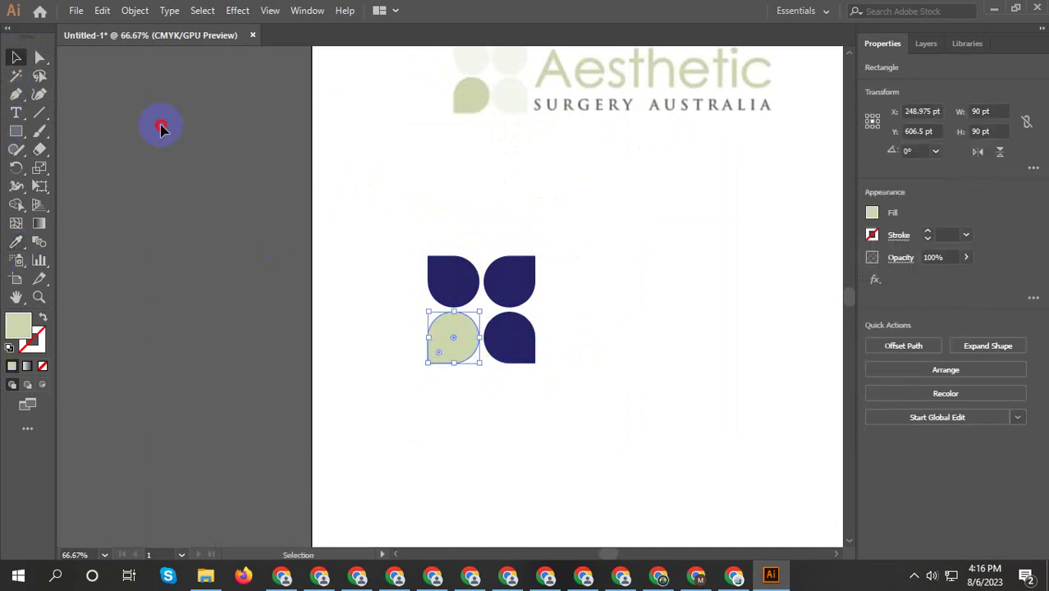
pyautogui.click(436, 215)
# Select the other three navy petals and sample the logo colour onto them
pyautogui.click(452, 279)
pyautogui.keyDown('shift'); pyautogui.click(518, 271); pyautogui.keyUp('shift')
pyautogui.keyDown('shift'); pyautogui.click(517, 349); pyautogui.keyUp('shift')
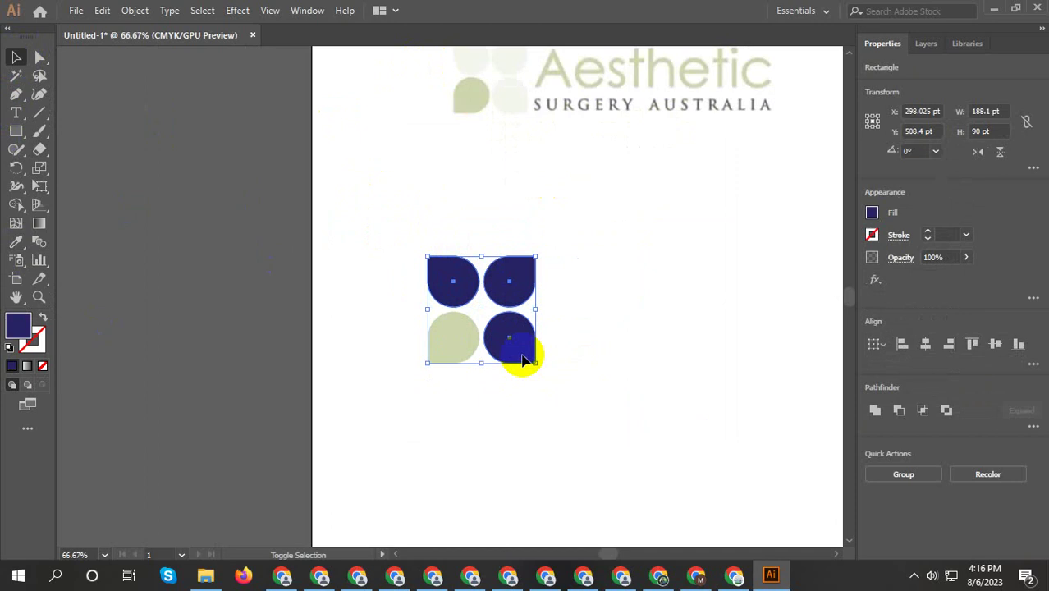
pyautogui.click(15, 242)
pyautogui.click(519, 53)
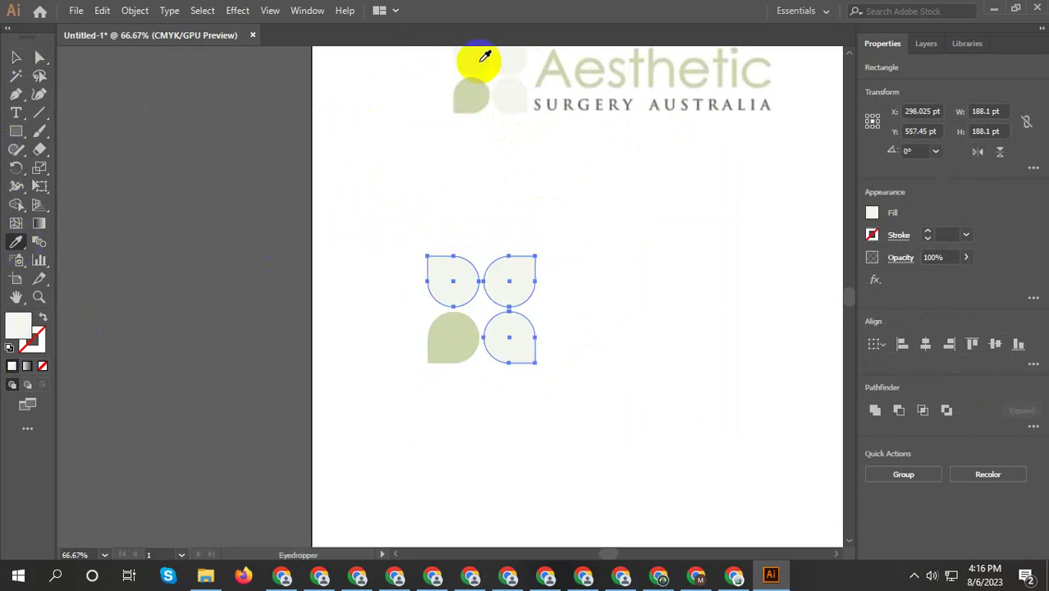
# Set the three petals' fill to pale green #BECC92 in the Color Picker
pyautogui.doubleClick(20, 328)
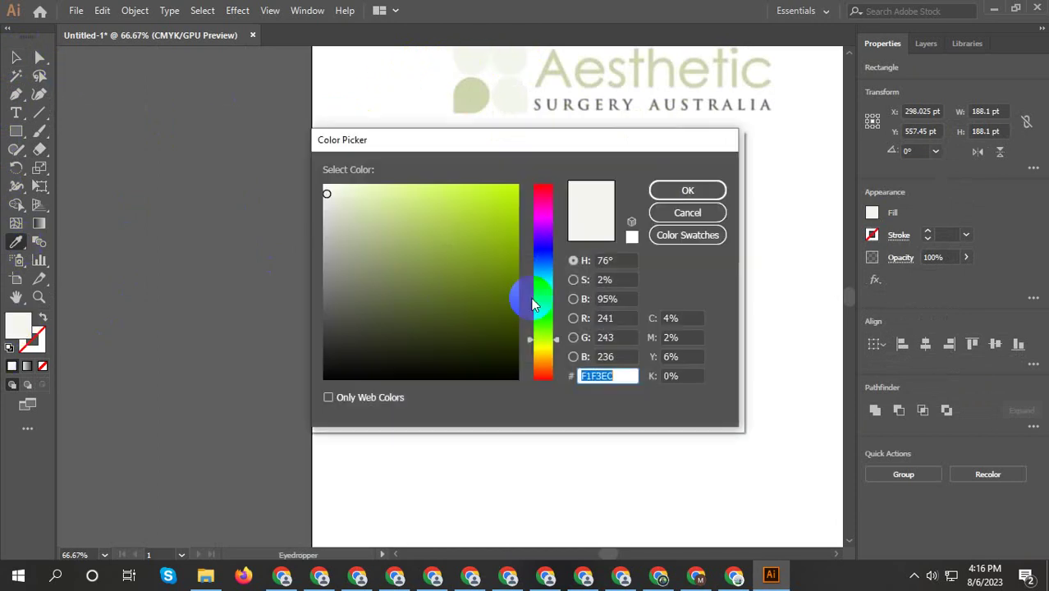
pyautogui.moveTo(346, 197); pyautogui.dragTo(380, 214)
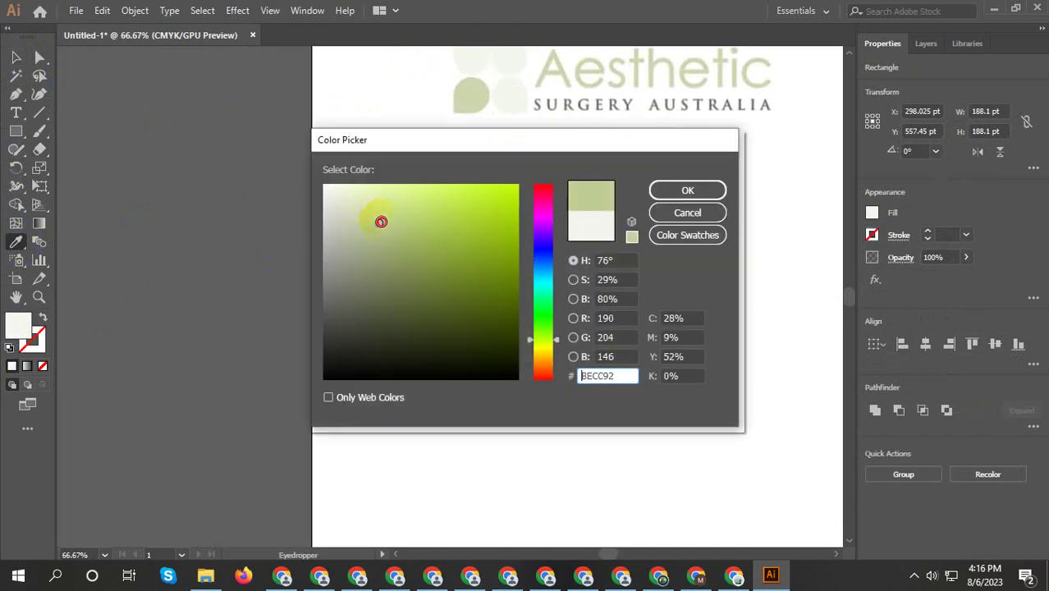
pyautogui.click(677, 193)
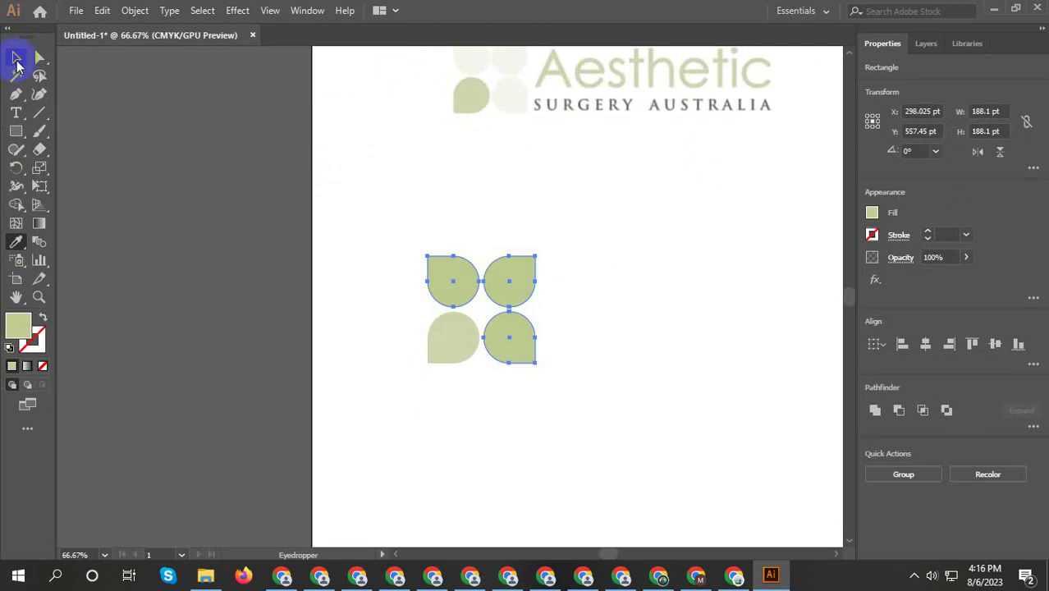
pyautogui.click(16, 57)
pyautogui.click(85, 108)
pyautogui.click(438, 338)
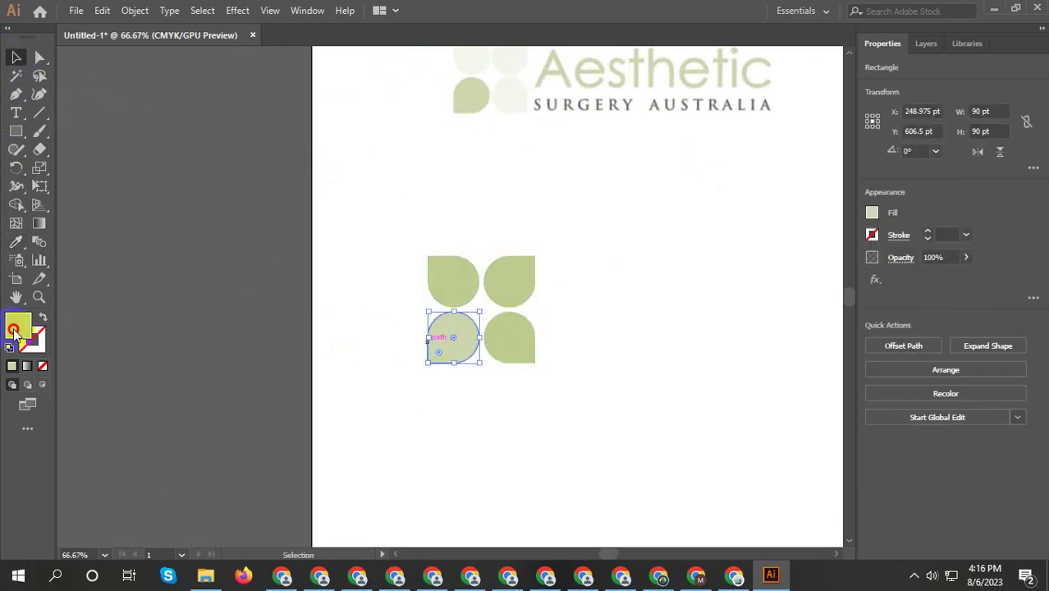
# Change the bottom-left petal's fill to a darker olive green in the Color Picker
pyautogui.doubleClick(14, 331)
pyautogui.moveTo(334, 218)
pyautogui.mouseDown()
pyautogui.moveTo(403, 305)
pyautogui.moveTo(439, 276)
pyautogui.moveTo(445, 246)
pyautogui.mouseUp()
pyautogui.click(665, 189)
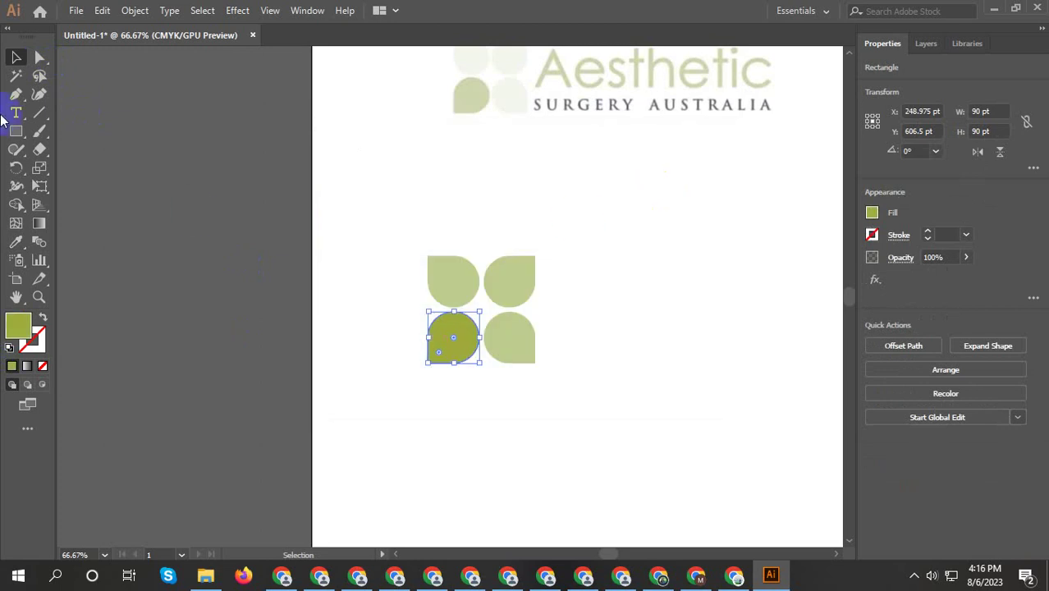
pyautogui.click(201, 107)
# Group the four petals and shrink the group slightly around its centre
pyautogui.scroll(-3, 321, 351)
pyautogui.scroll(3, 336, 312)
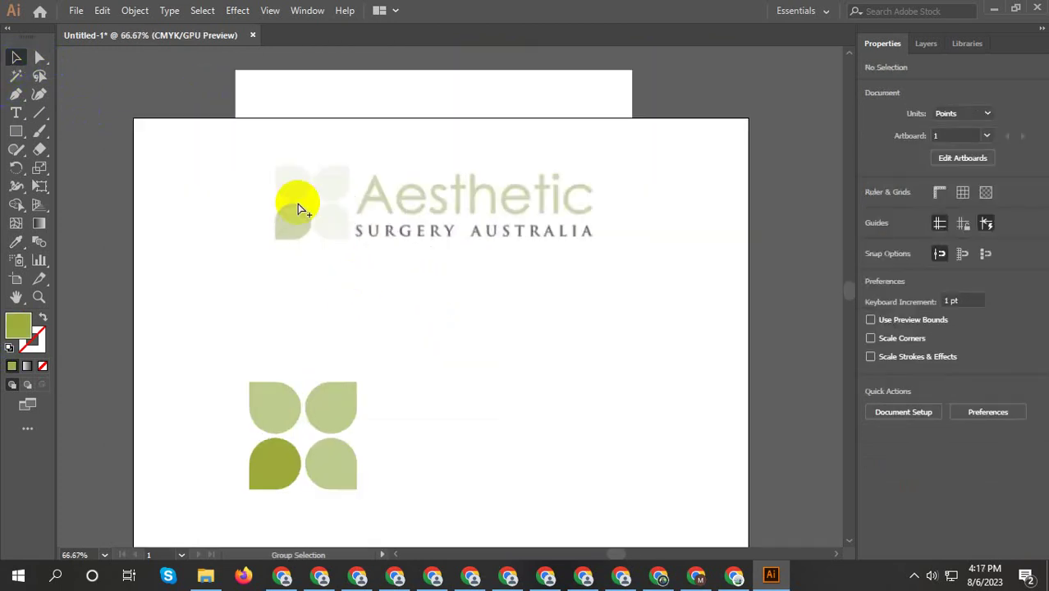
pyautogui.moveTo(200, 361); pyautogui.dragTo(361, 492)
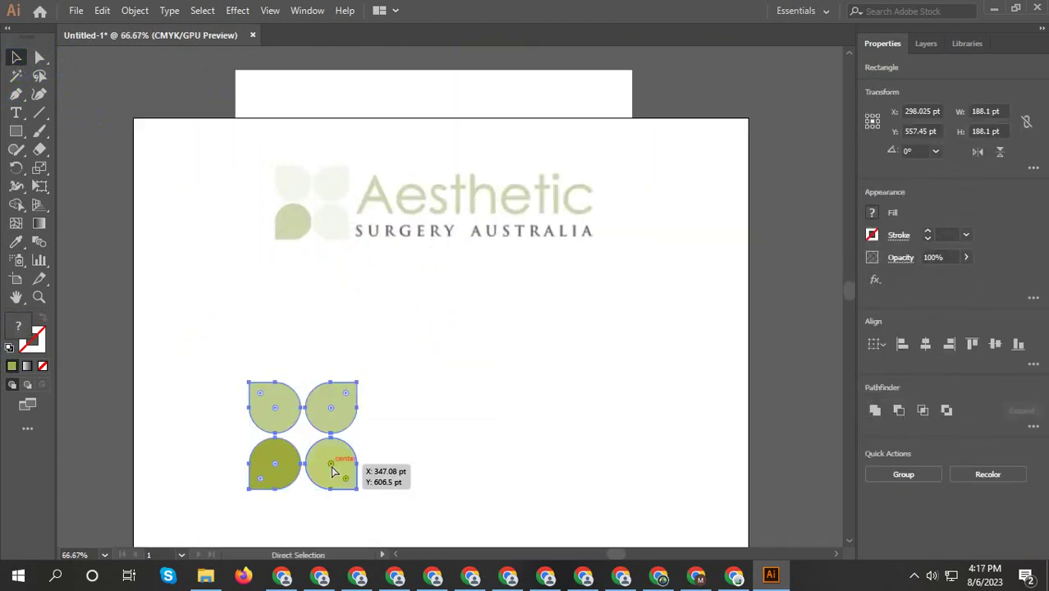
pyautogui.hotkey('ctrl', 'g')
pyautogui.hotkey('ctrl', 't')
pyautogui.click(383, 408)
pyautogui.click(353, 379)
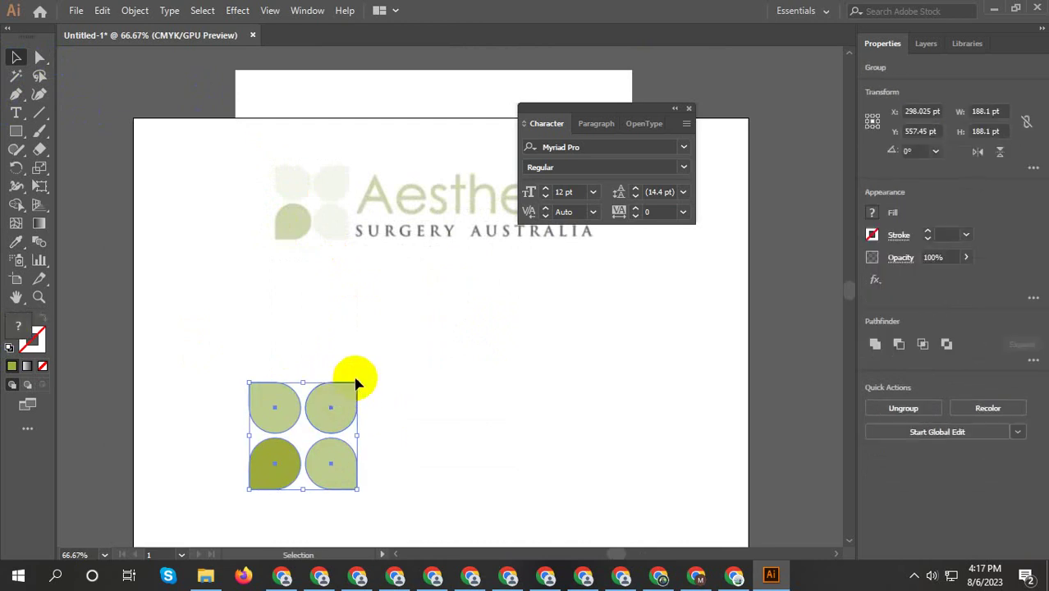
pyautogui.moveTo(354, 386); pyautogui.dragTo(347, 391)
pyautogui.click(605, 259)
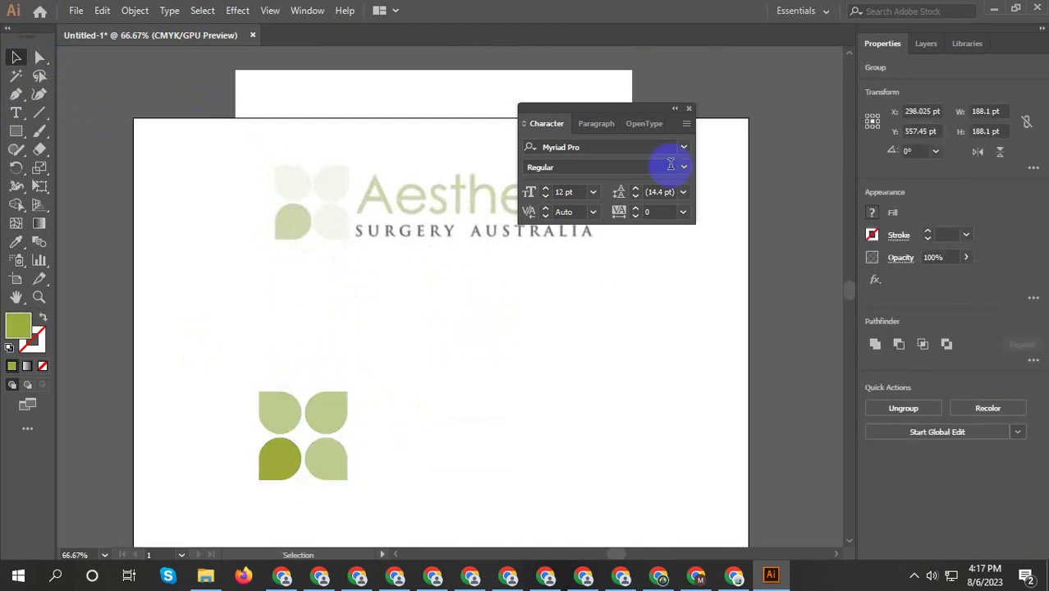
# Close the character panel and place Lorem ipsum placeholder text on the artboard
pyautogui.click(688, 110)
pyautogui.scroll(1, 428, 204)
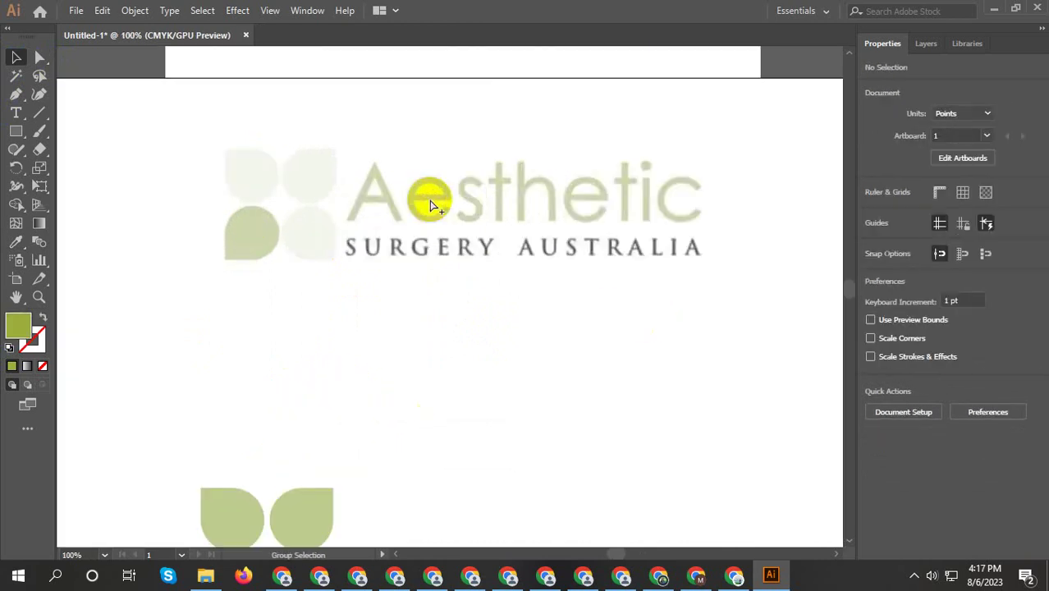
pyautogui.scroll(-1, 413, 169)
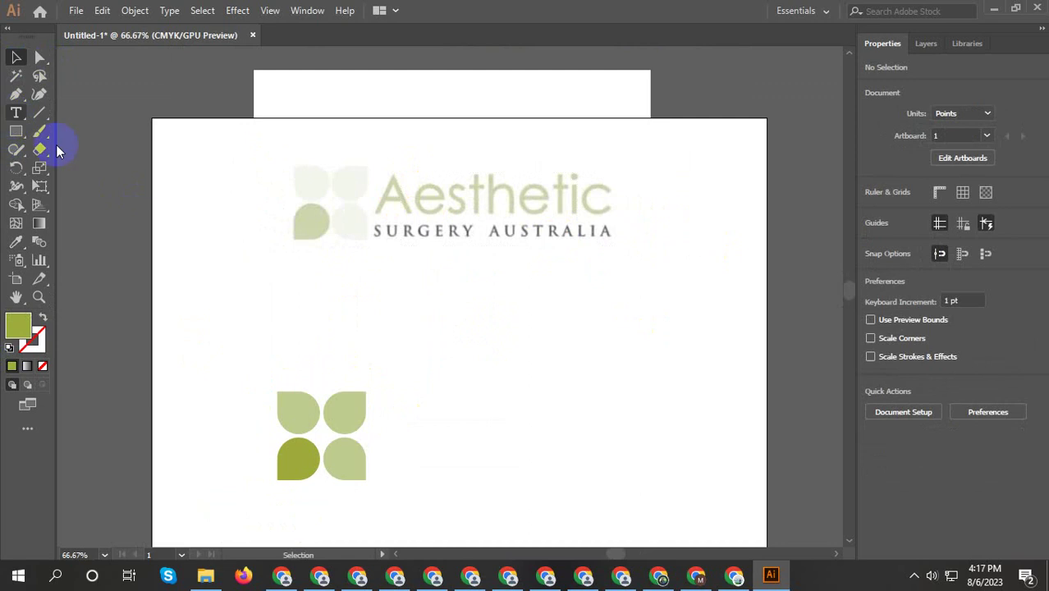
pyautogui.click(522, 391)
# Enlarge the Lorem ipsum placeholder and replace its text with the word "Aesthetic"
pyautogui.click(12, 57)
pyautogui.click(548, 394)
pyautogui.moveTo(557, 395); pyautogui.dragTo(691, 447)
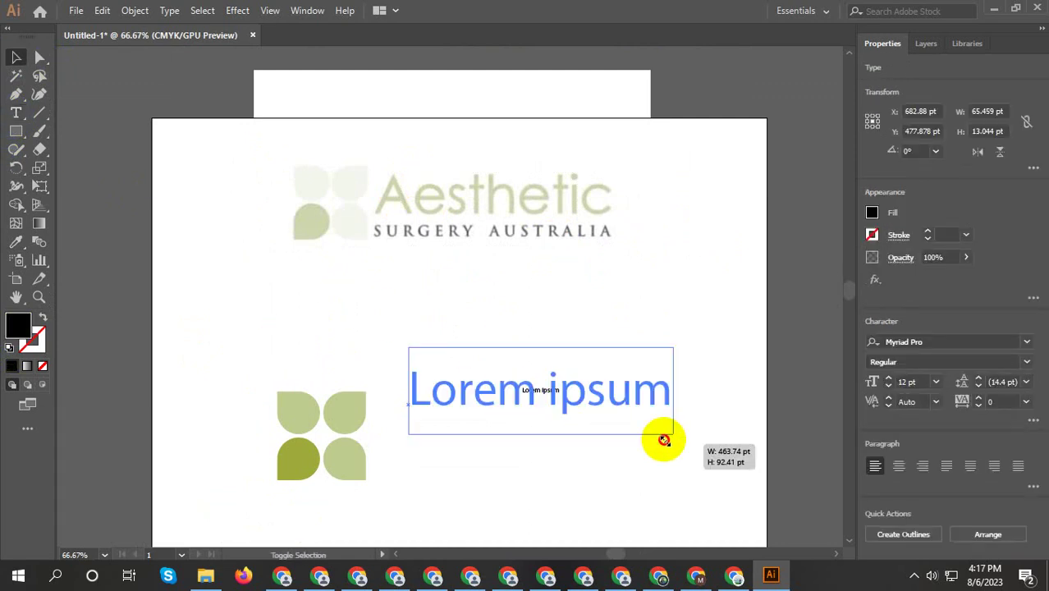
pyautogui.doubleClick(566, 386)
pyautogui.tripleClick(579, 391)
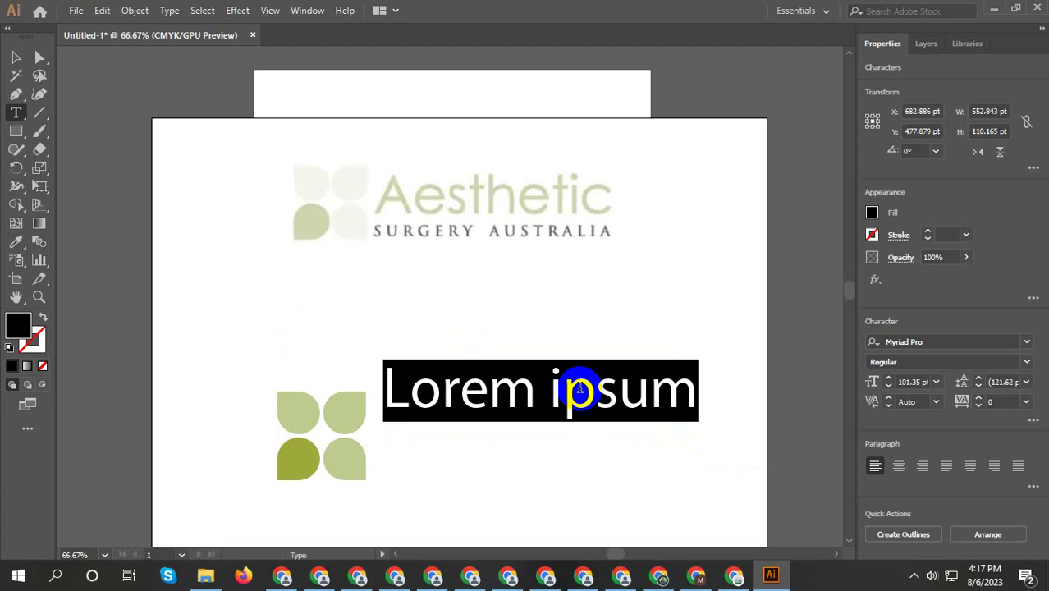
pyautogui.write('A')
pyautogui.click(902, 383)
pyautogui.write('esthetic')
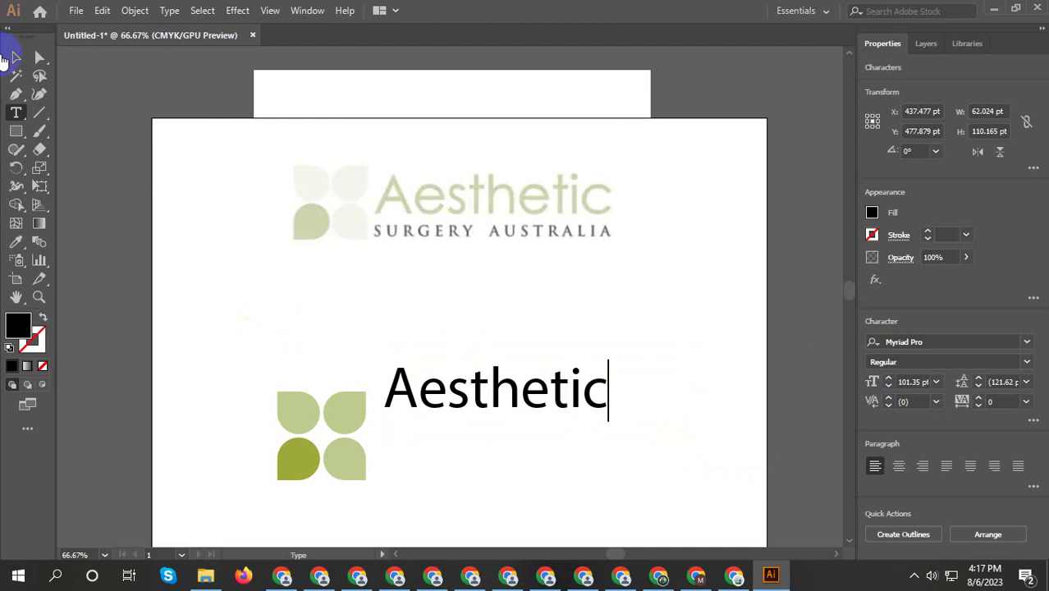
pyautogui.click(16, 59)
# Move the "Aesthetic" text beside the petal icon and shrink it to fit
pyautogui.click(170, 168)
pyautogui.moveTo(447, 394); pyautogui.dragTo(447, 417)
pyautogui.moveTo(602, 382); pyautogui.dragTo(584, 387)
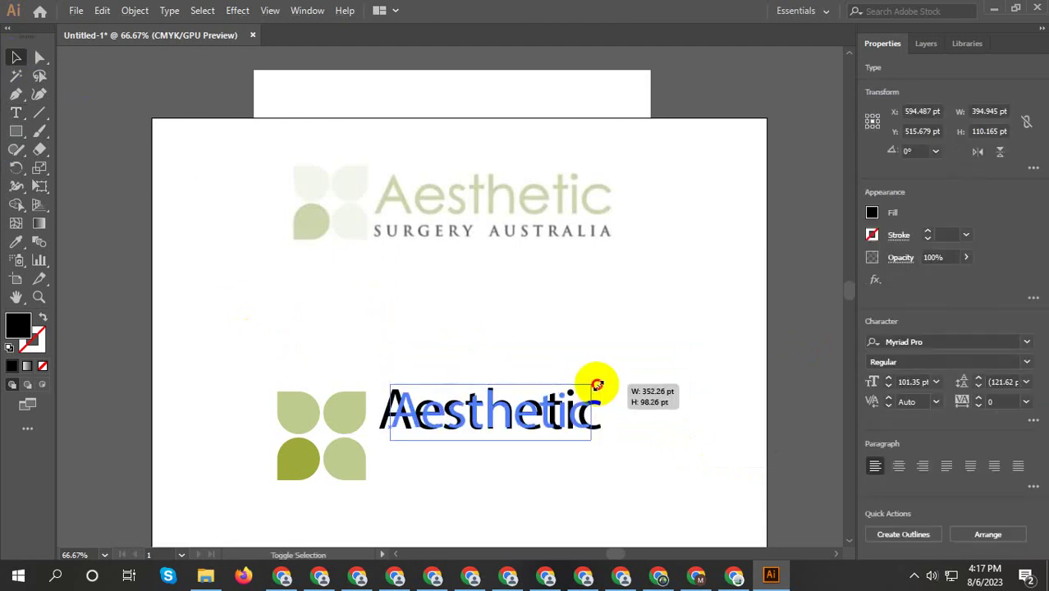
# Alt-drag a copy of "Aesthetic" below it and retype it as "surgery australia"
pyautogui.moveTo(521, 405); pyautogui.dragTo(516, 466)
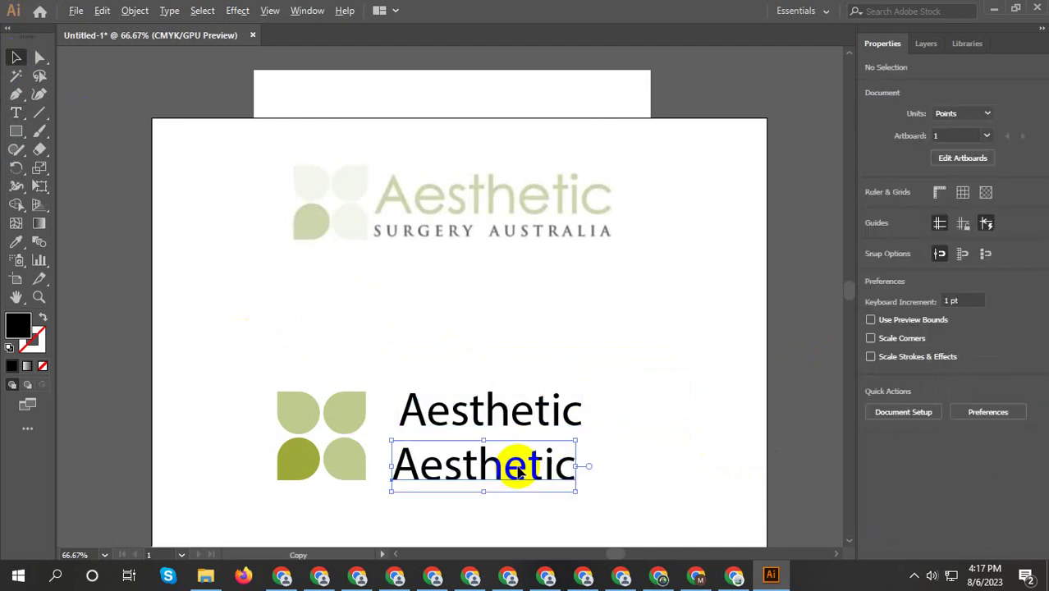
pyautogui.doubleClick(517, 466)
pyautogui.write('surgery austral')
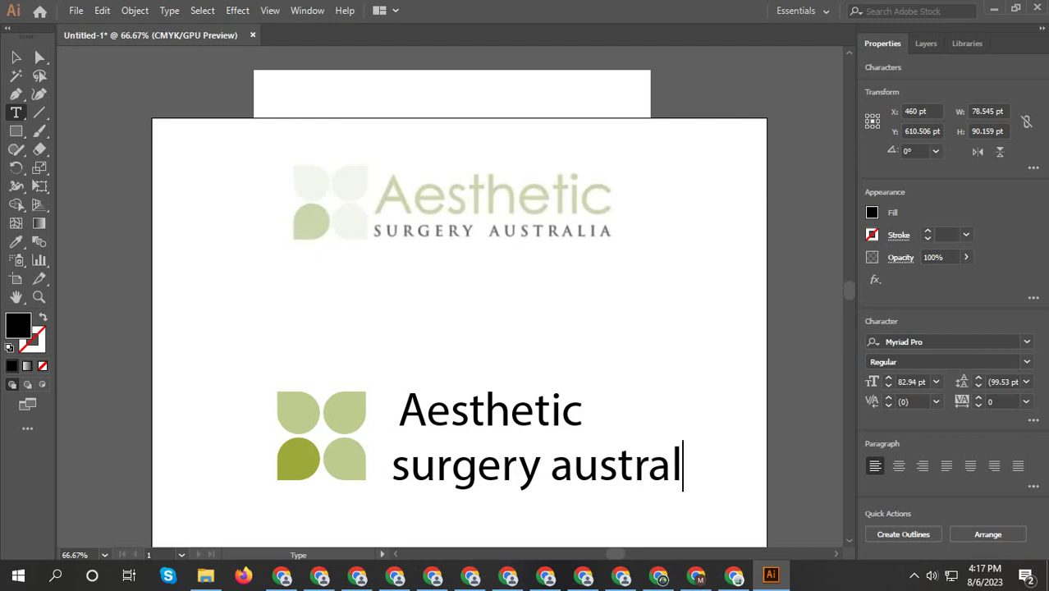
pyautogui.click(15, 58)
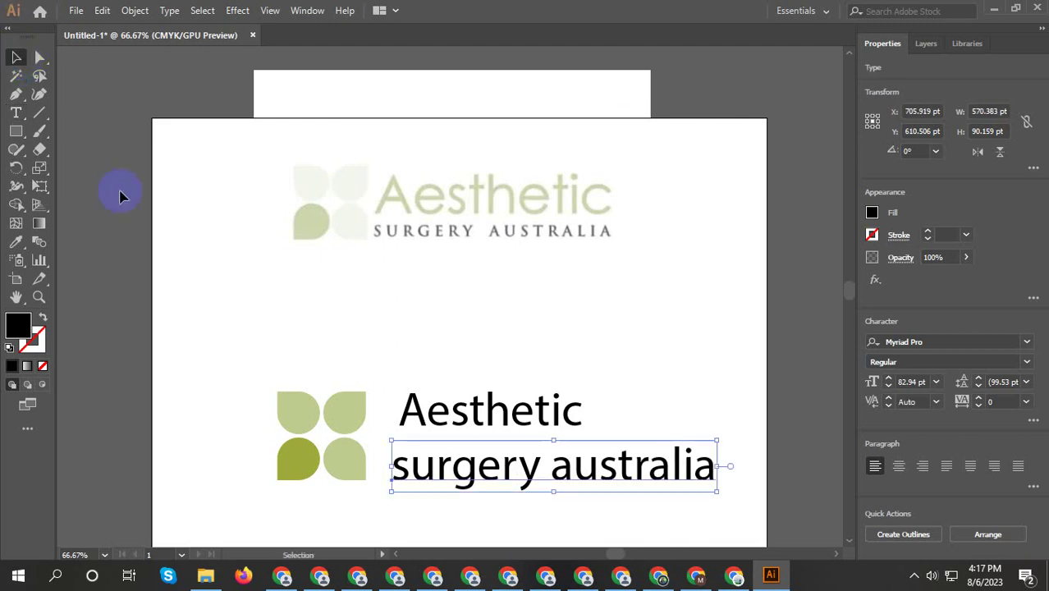
pyautogui.click(374, 370)
pyautogui.click(484, 411)
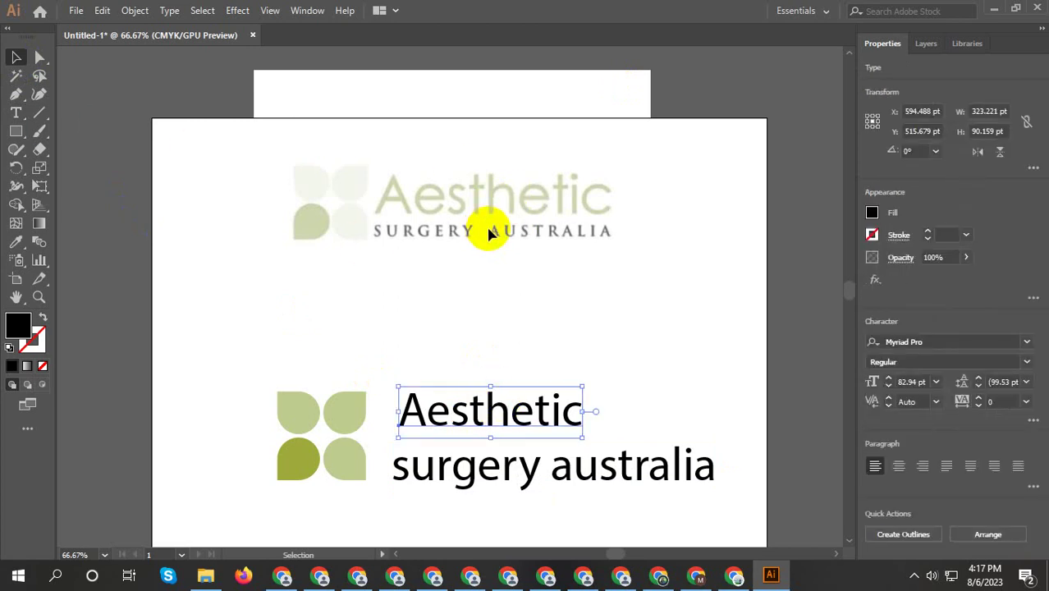
pyautogui.press('Print')
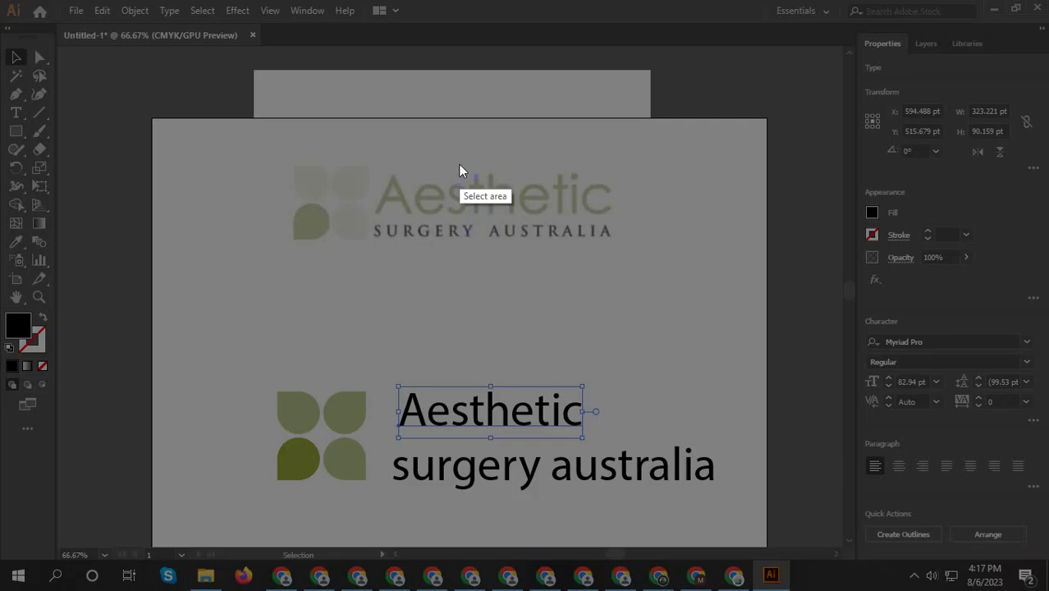
# Snip the reference "Aesthetic" wordmark and save it to the Desktop as Screenshot_1
pyautogui.moveTo(373, 161); pyautogui.dragTo(617, 222)
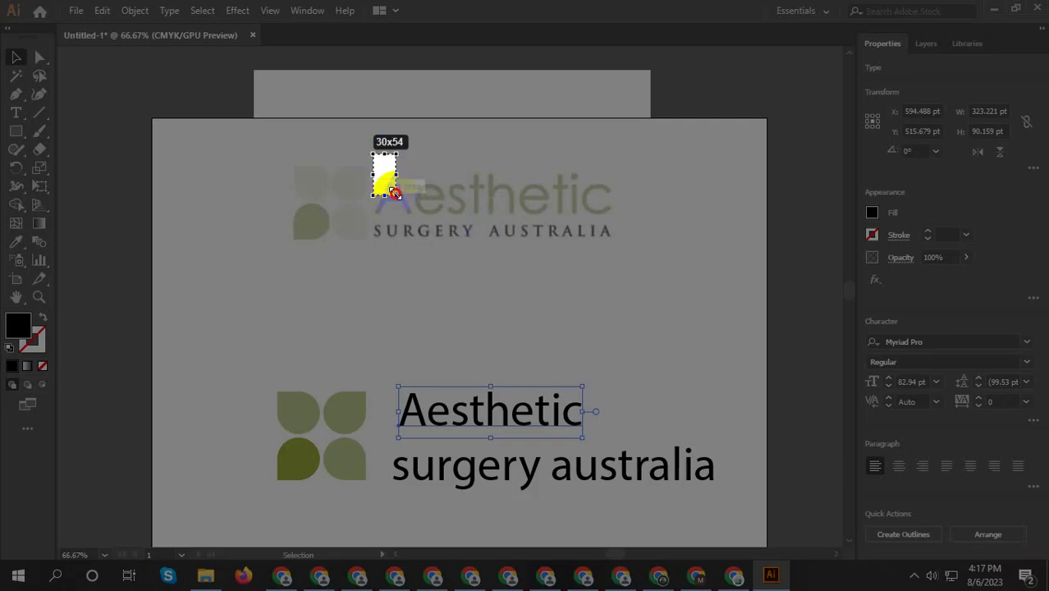
pyautogui.moveTo(617, 221); pyautogui.dragTo(625, 228)
pyautogui.rightClick(609, 205)
pyautogui.click(641, 266)
pyautogui.click(41, 125)
pyautogui.click(398, 286)
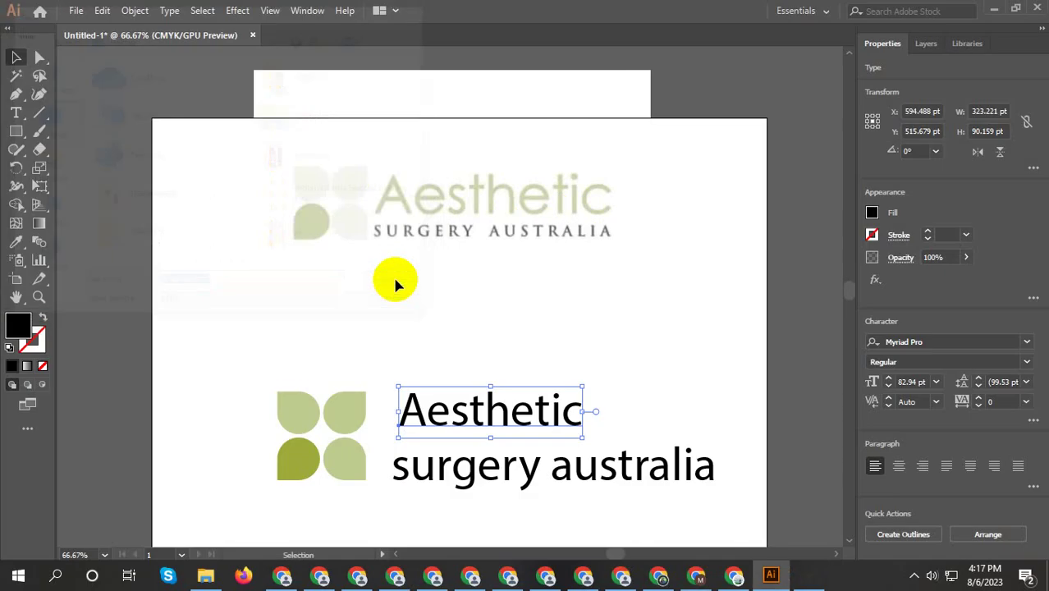
pyautogui.click(736, 576)
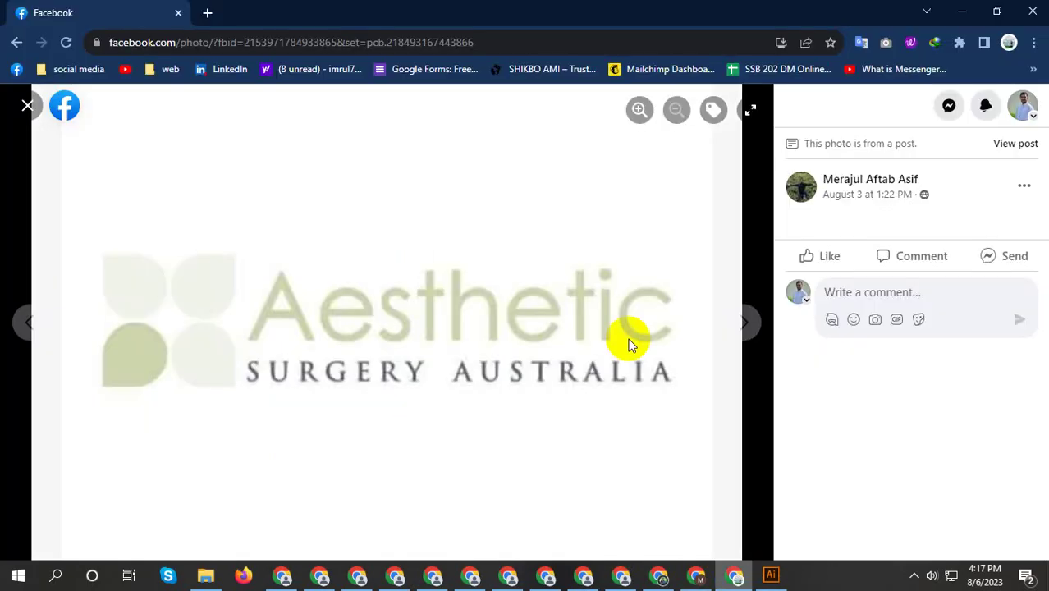
# In a new tab, replacing the Facebook tab, search Google for "whats the font"
pyautogui.click(211, 13)
pyautogui.click(180, 16)
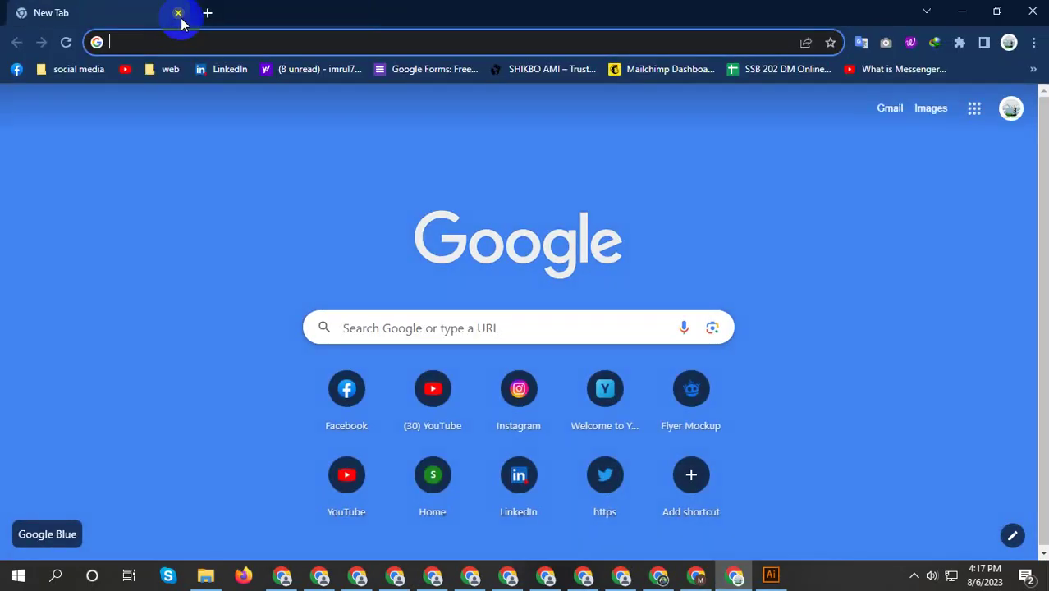
pyautogui.write('whats the fo')
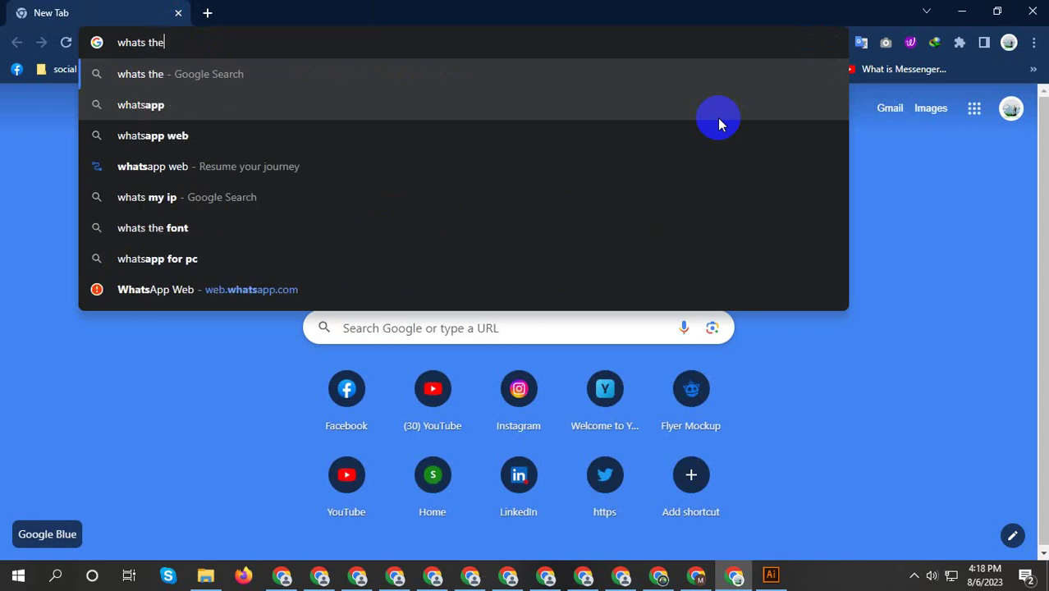
pyautogui.write('nt')
pyautogui.press('Return')
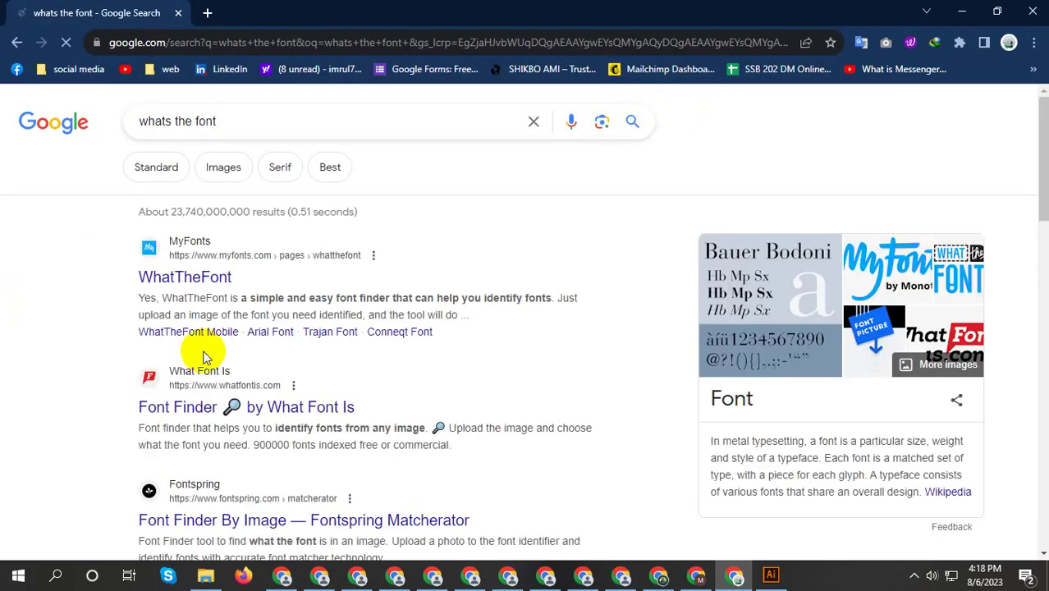
pyautogui.scroll(-3, 192, 274)
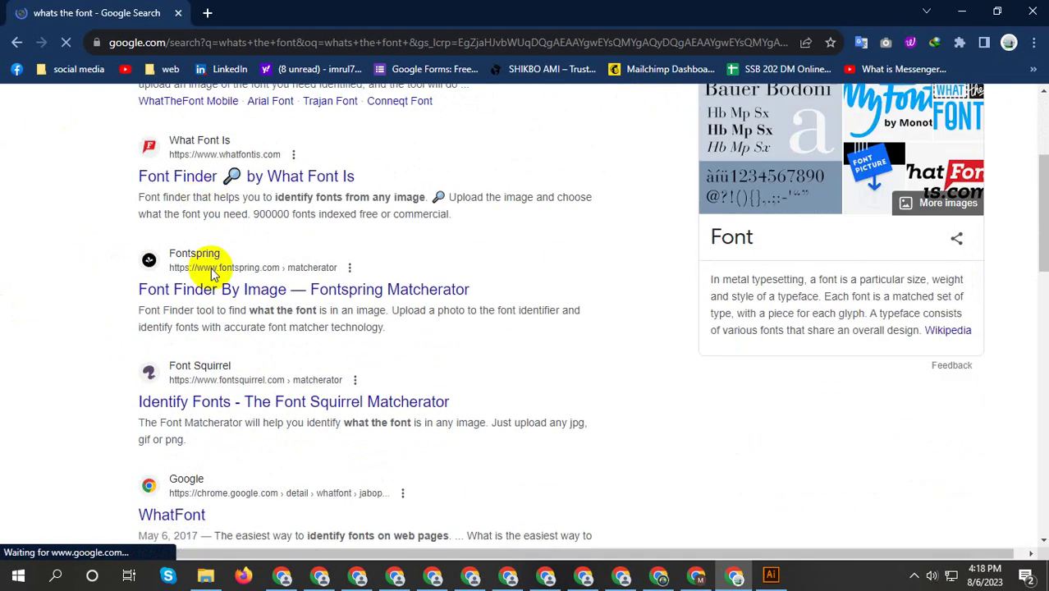
pyautogui.scroll(3, 209, 276)
# Open the WhatTheFont result in a new tab and scroll through the page
pyautogui.rightClick(223, 276)
pyautogui.click(255, 287)
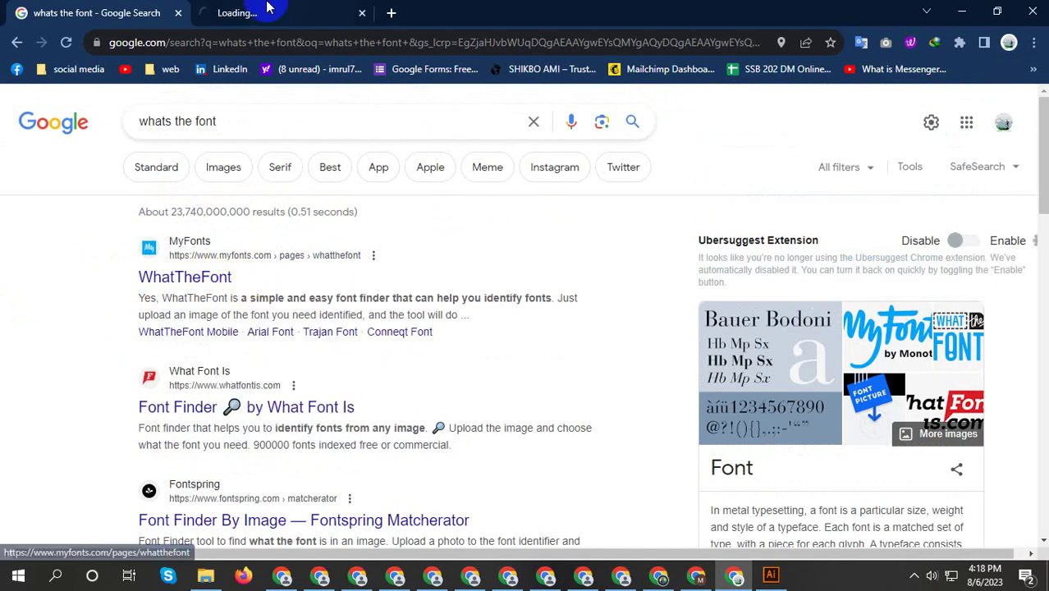
pyautogui.click(269, 6)
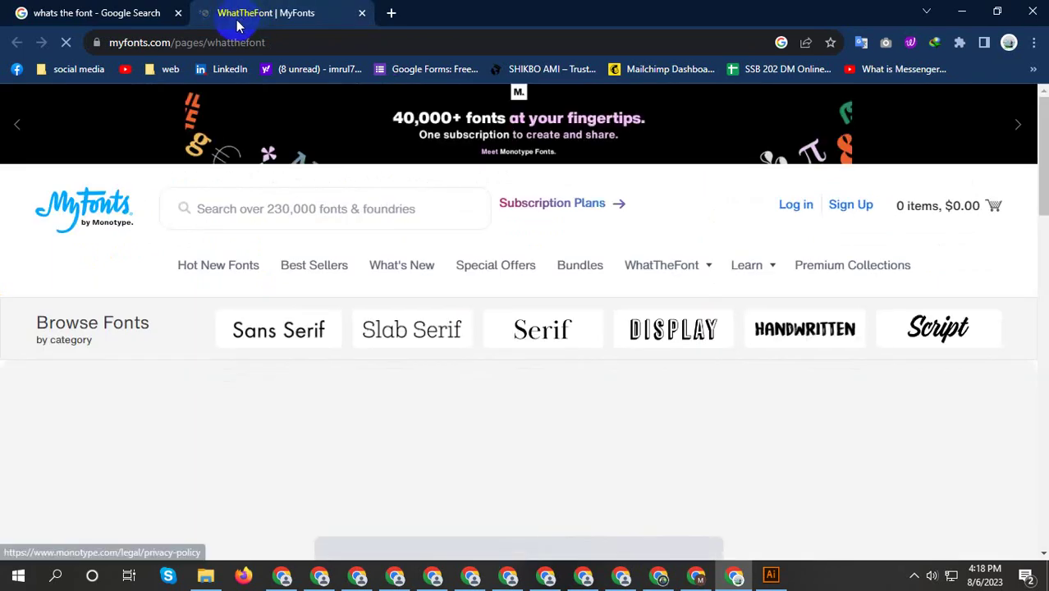
pyautogui.scroll(-2, 487, 327)
pyautogui.scroll(-3, 487, 325)
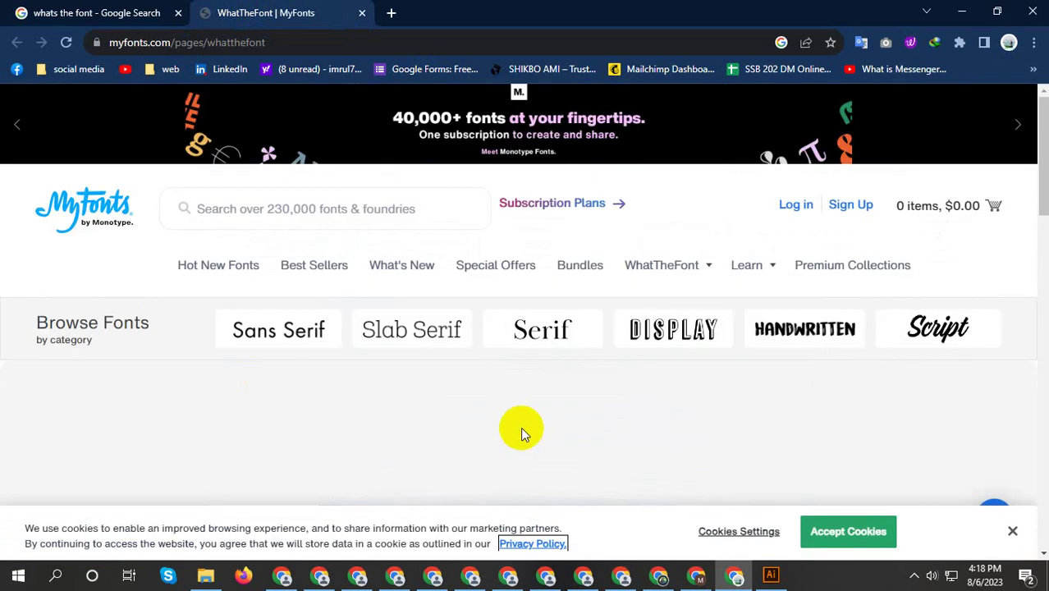
pyautogui.scroll(-2, 529, 424)
pyautogui.scroll(-2, 522, 385)
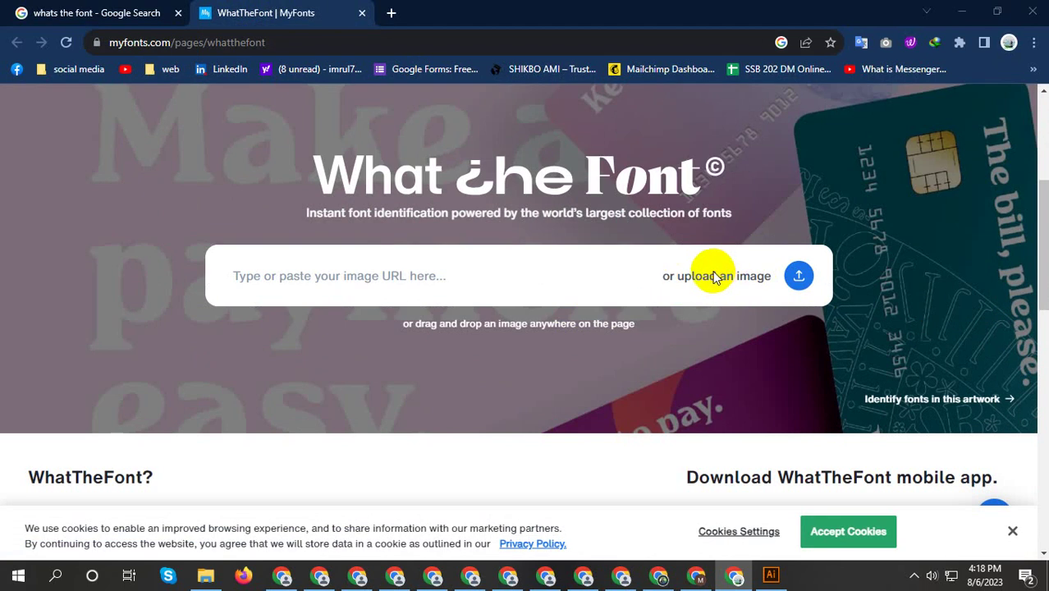
# Upload Screenshot_1 from the Desktop to WhatTheFont and dismiss the sign-up popup
pyautogui.click(714, 277)
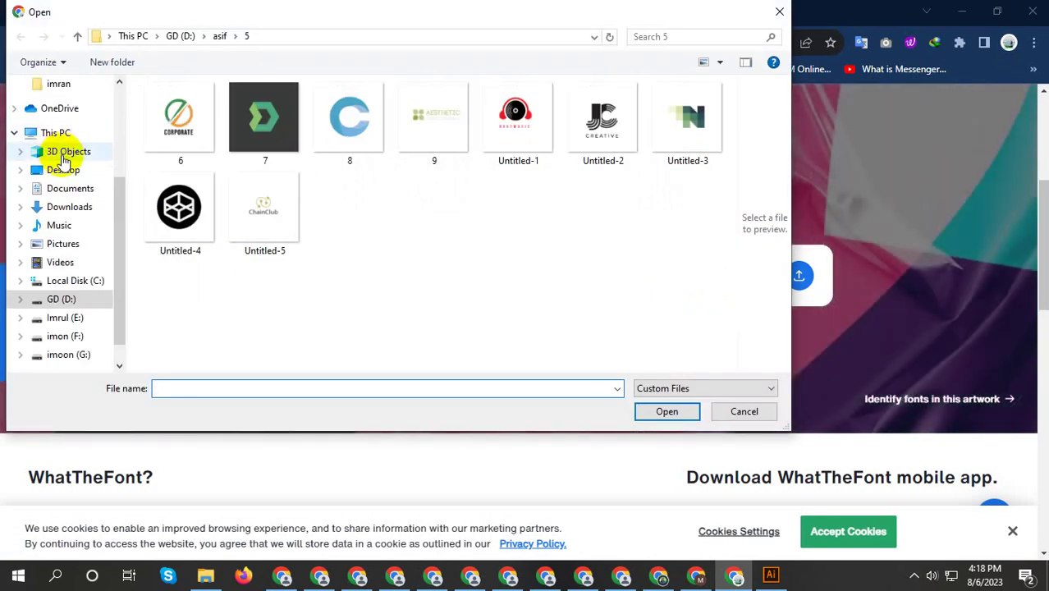
pyautogui.click(67, 134)
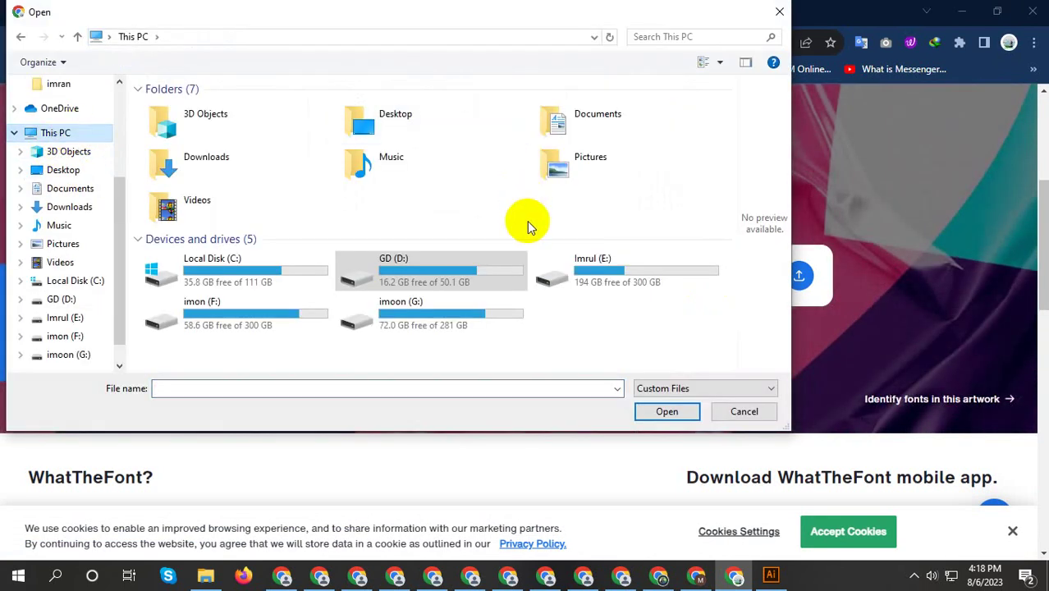
pyautogui.click(63, 170)
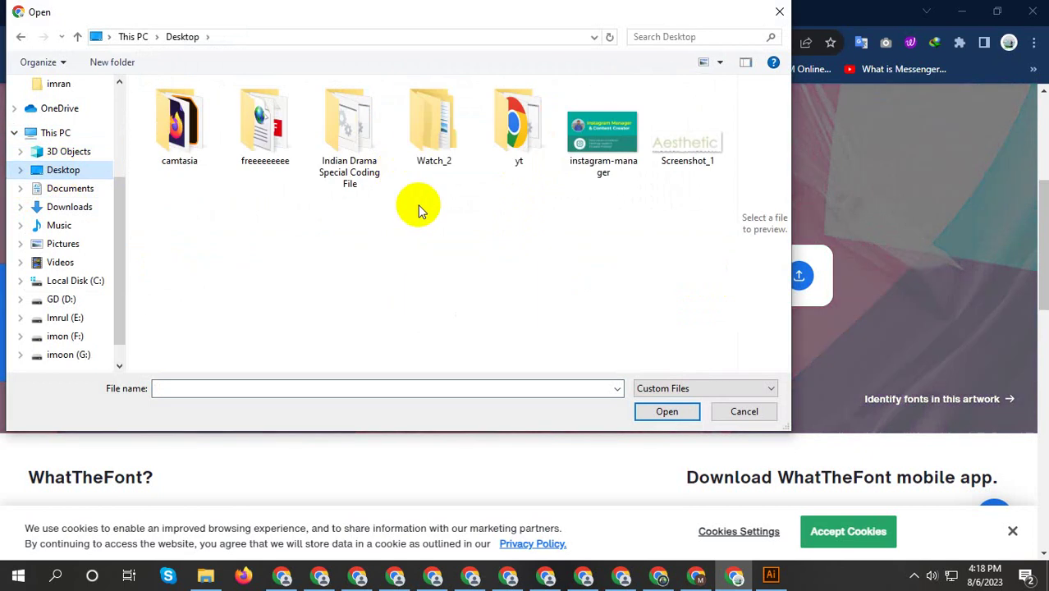
pyautogui.doubleClick(687, 156)
pyautogui.scroll(-2, 754, 402)
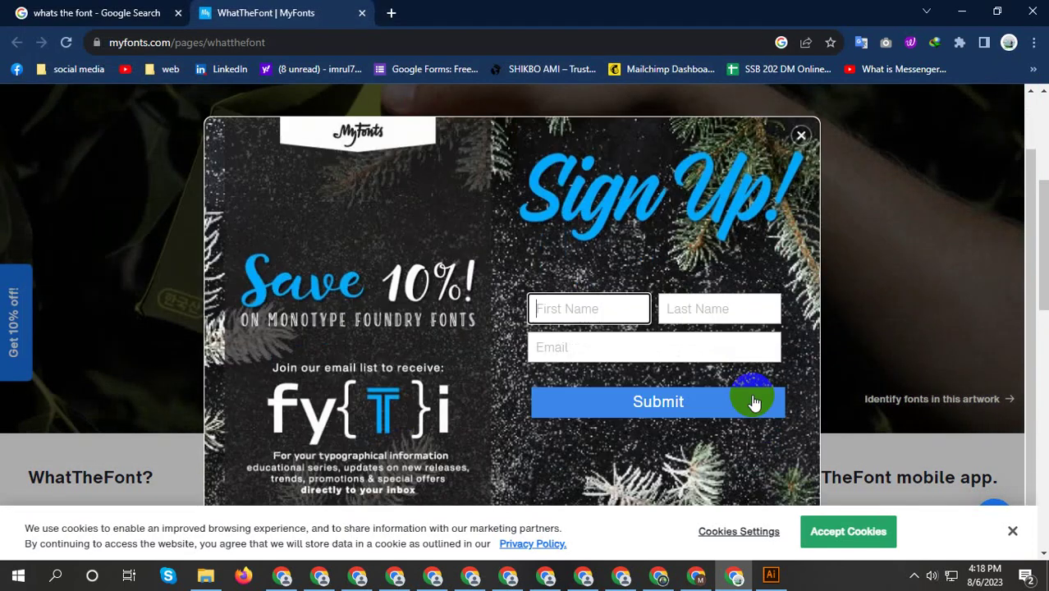
pyautogui.click(802, 129)
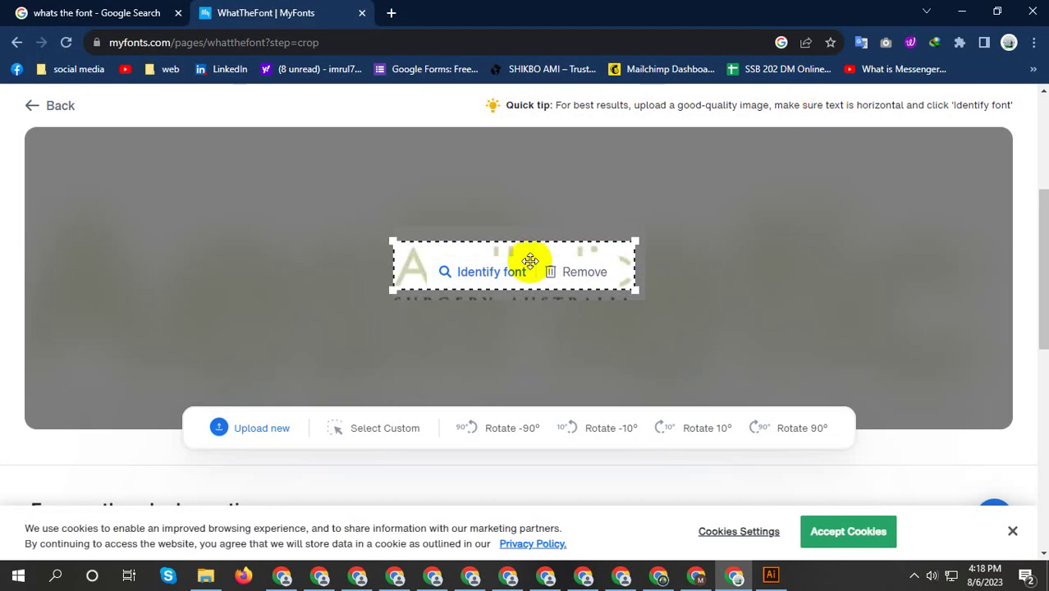
# Fit the crop box around the "Aesthetic" word and run Identify font
pyautogui.moveTo(605, 247); pyautogui.dragTo(615, 258)
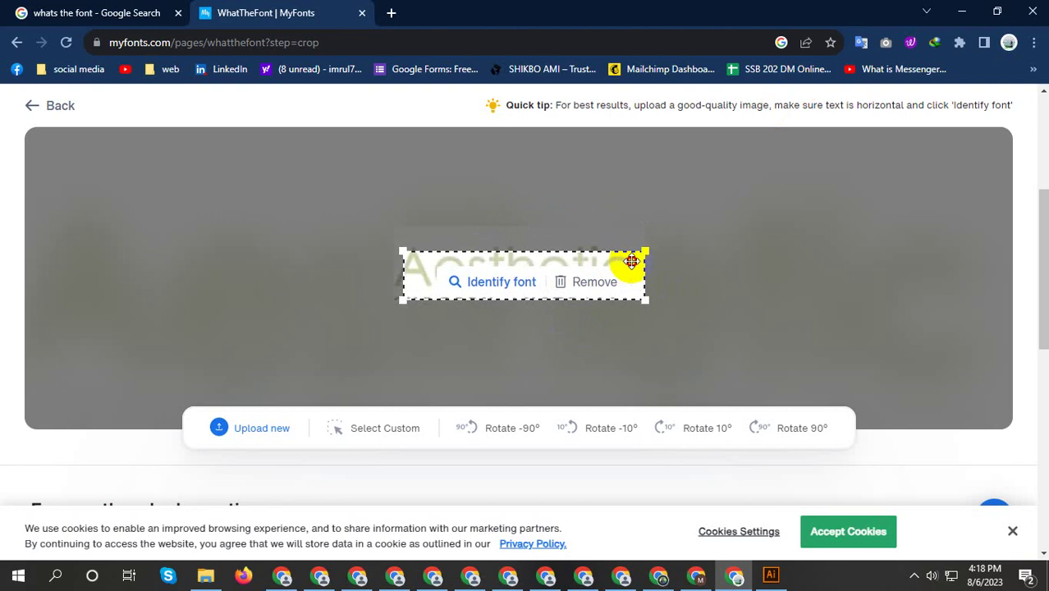
pyautogui.moveTo(408, 263); pyautogui.dragTo(406, 257)
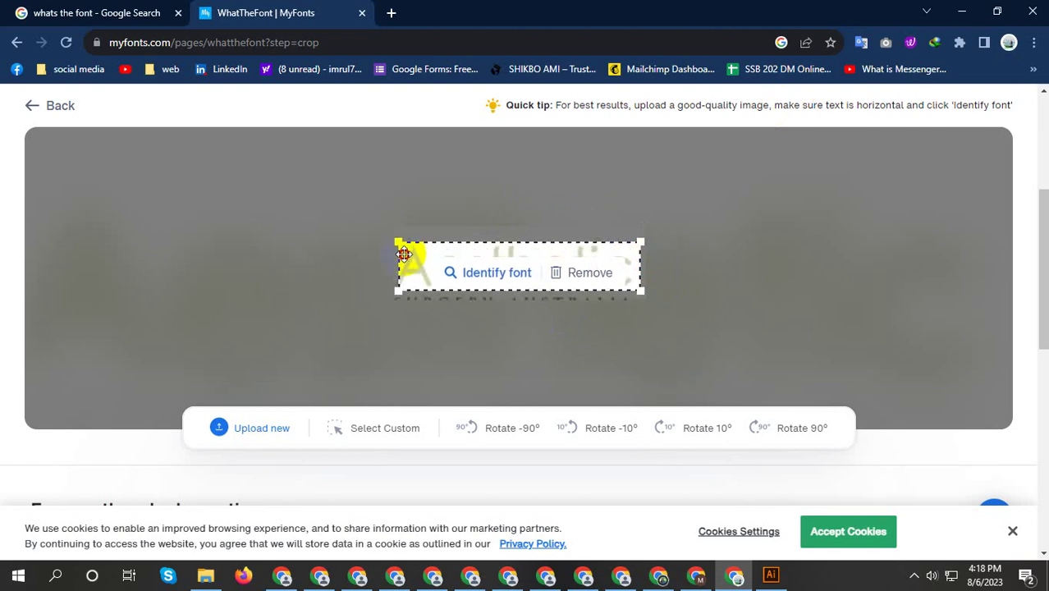
pyautogui.click(501, 275)
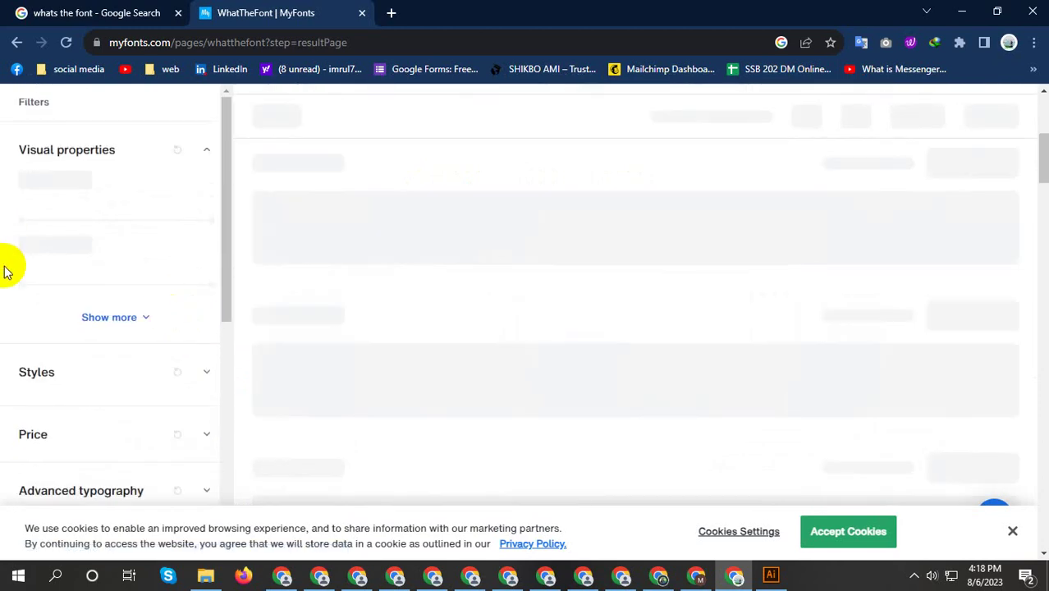
# Dismiss the cookie banner and scroll through the 59 matching fonts
pyautogui.click(1011, 535)
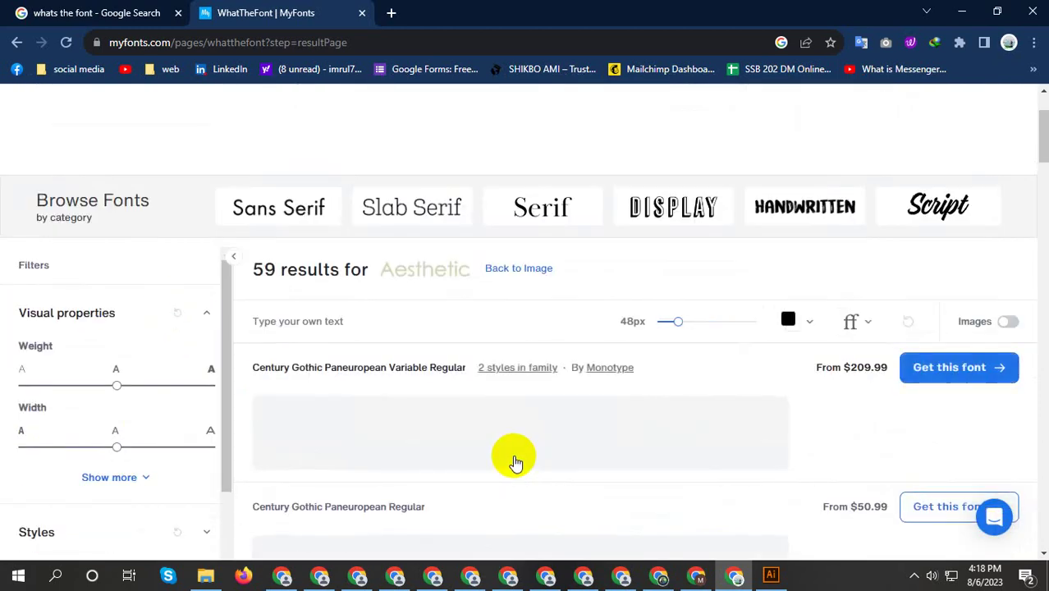
pyautogui.scroll(-2, 514, 462)
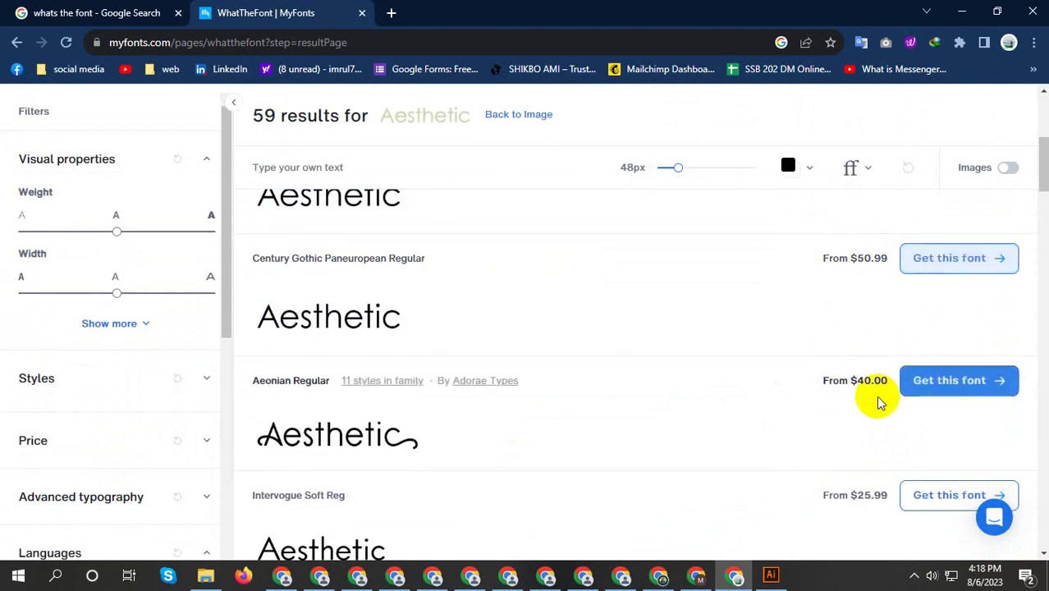
pyautogui.scroll(-2, 820, 451)
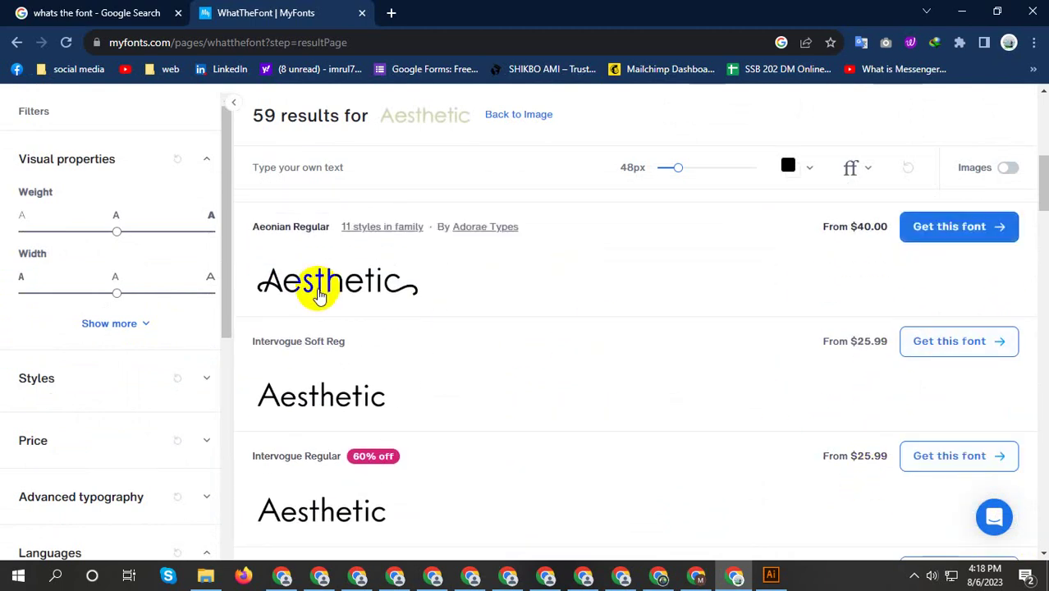
pyautogui.scroll(-2, 311, 393)
pyautogui.scroll(-2, 312, 397)
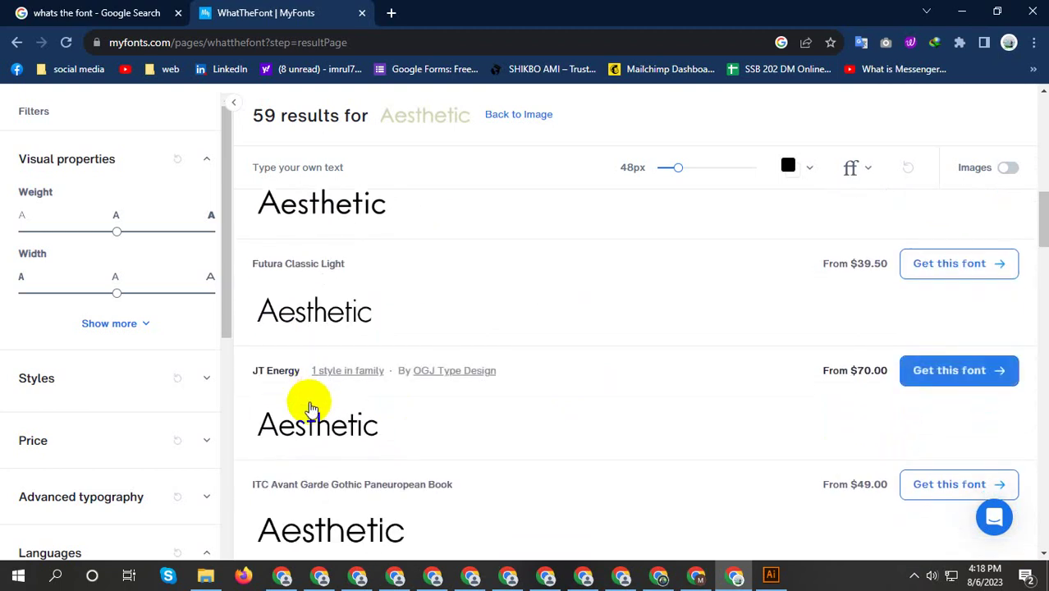
pyautogui.scroll(-3, 357, 516)
pyautogui.scroll(-2, 443, 518)
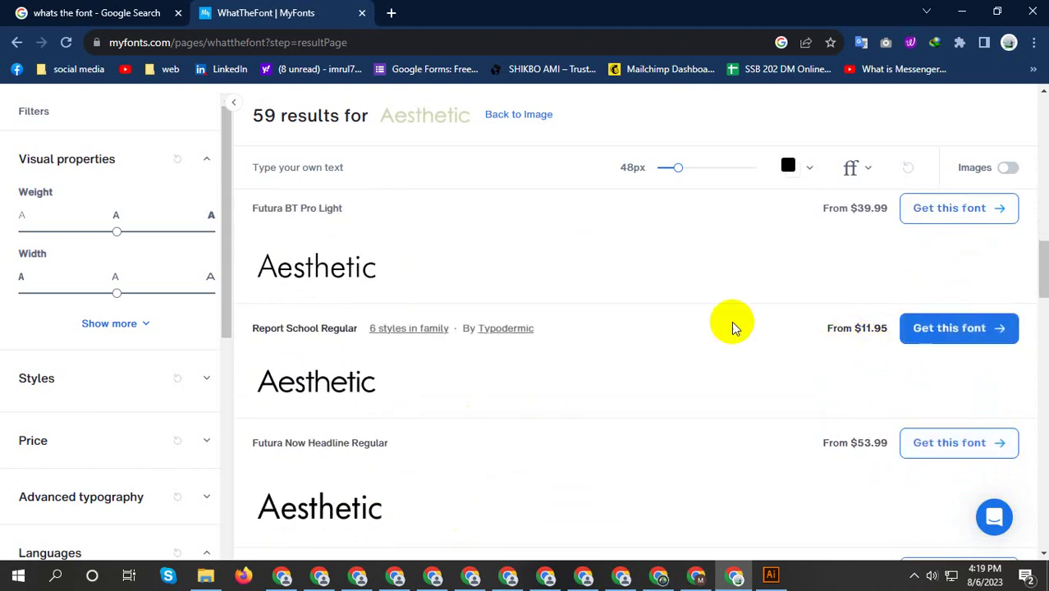
pyautogui.scroll(4, 381, 300)
pyautogui.scroll(4, 281, 262)
pyautogui.scroll(1, 276, 257)
pyautogui.scroll(2, 277, 263)
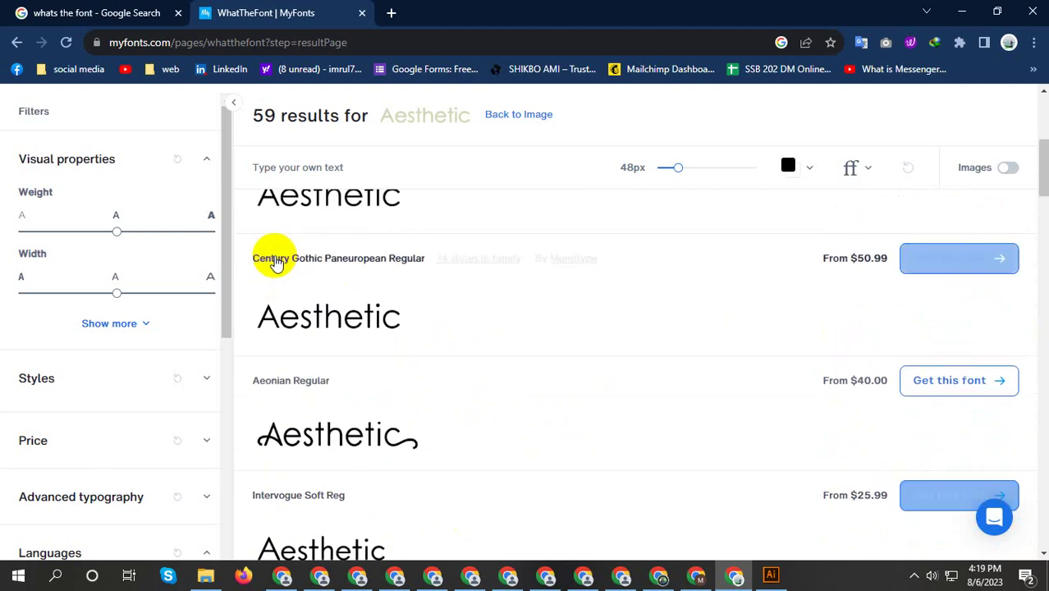
pyautogui.scroll(2, 312, 324)
pyautogui.scroll(-2, 305, 369)
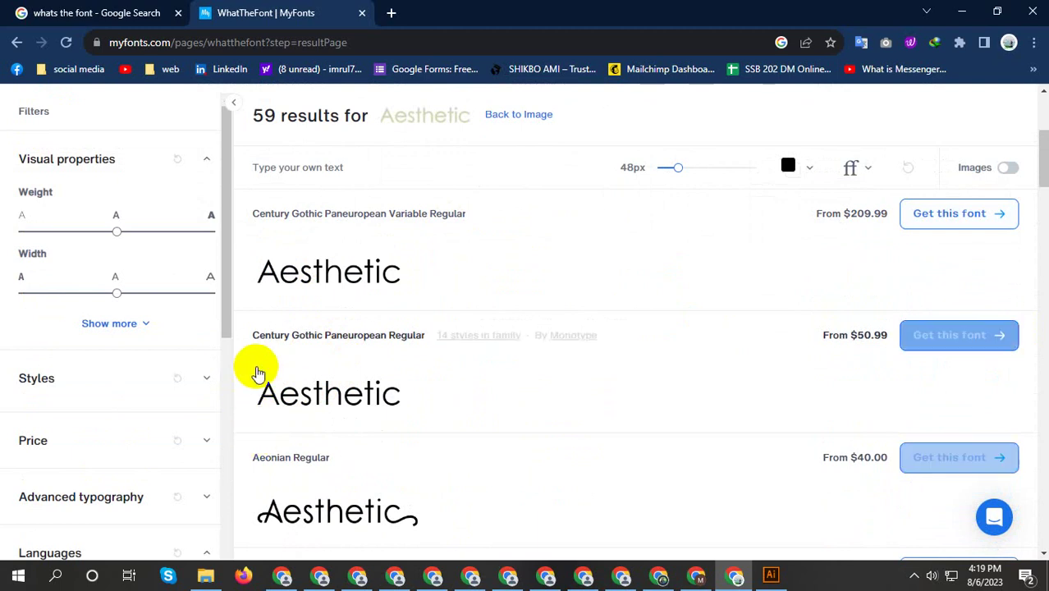
pyautogui.scroll(-2, 253, 361)
# Copy the "Aeonian Regular" font name and paste it into a new tab
pyautogui.moveTo(251, 307); pyautogui.dragTo(328, 305)
pyautogui.rightClick(308, 297)
pyautogui.click(365, 304)
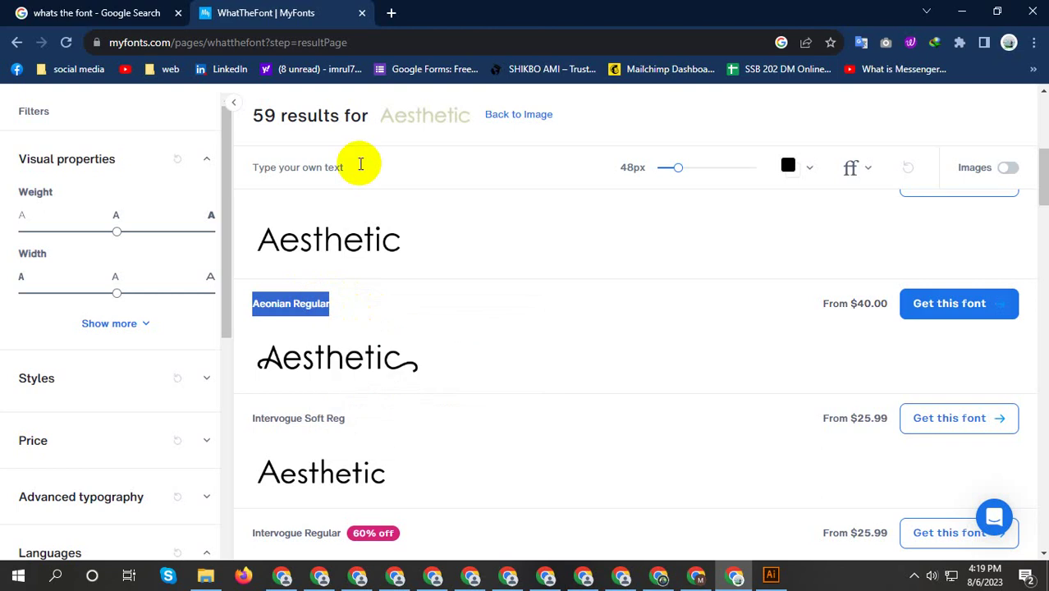
pyautogui.click(391, 13)
pyautogui.hotkey('ctrl', 'v')
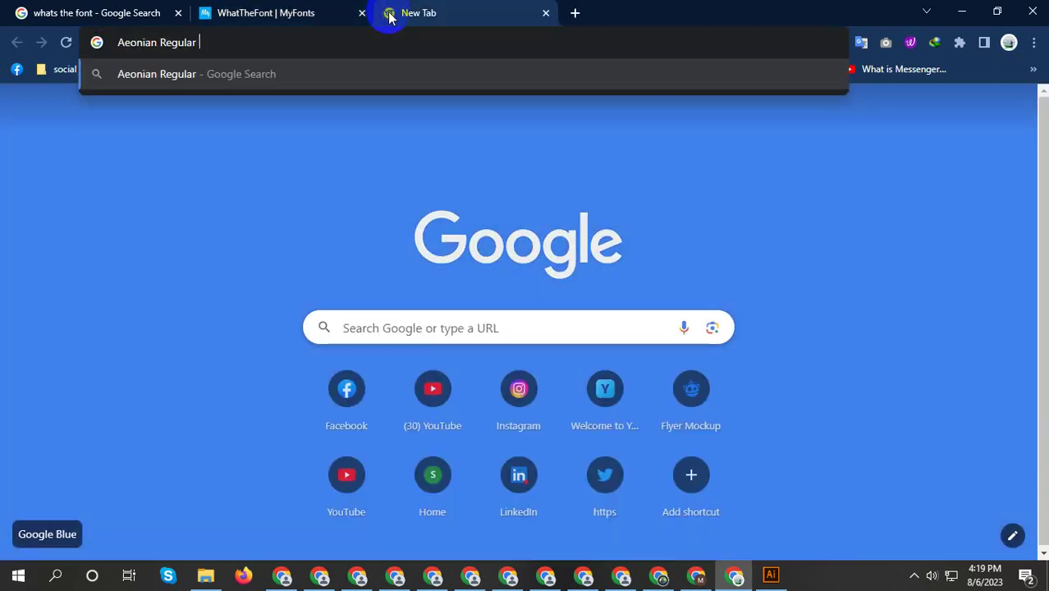
# Search "Aeonian Regular free font" and open the iFonts result in a new tab
pyautogui.write('free font')
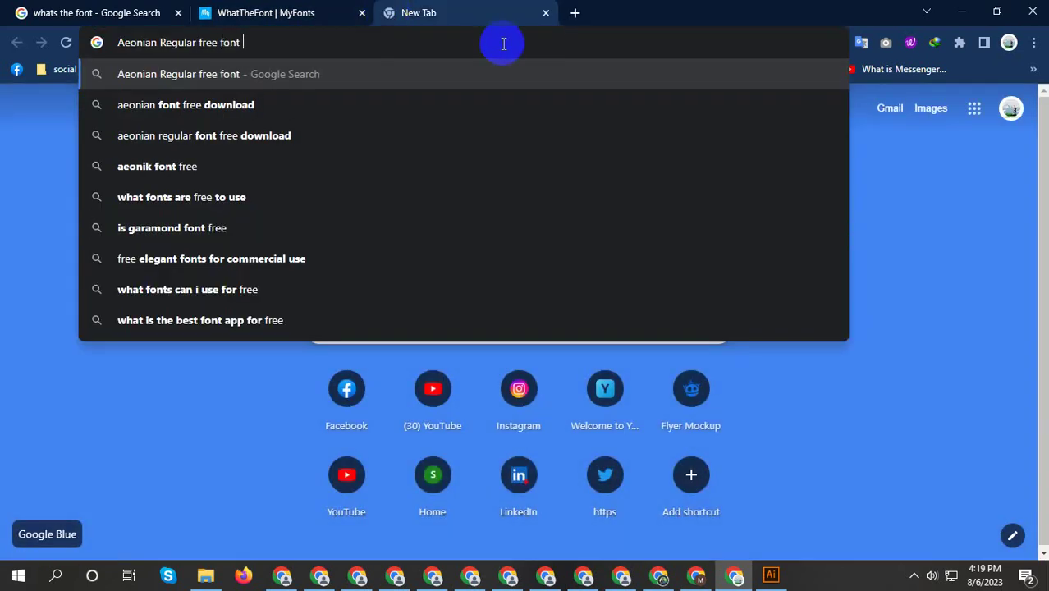
pyautogui.press('Return')
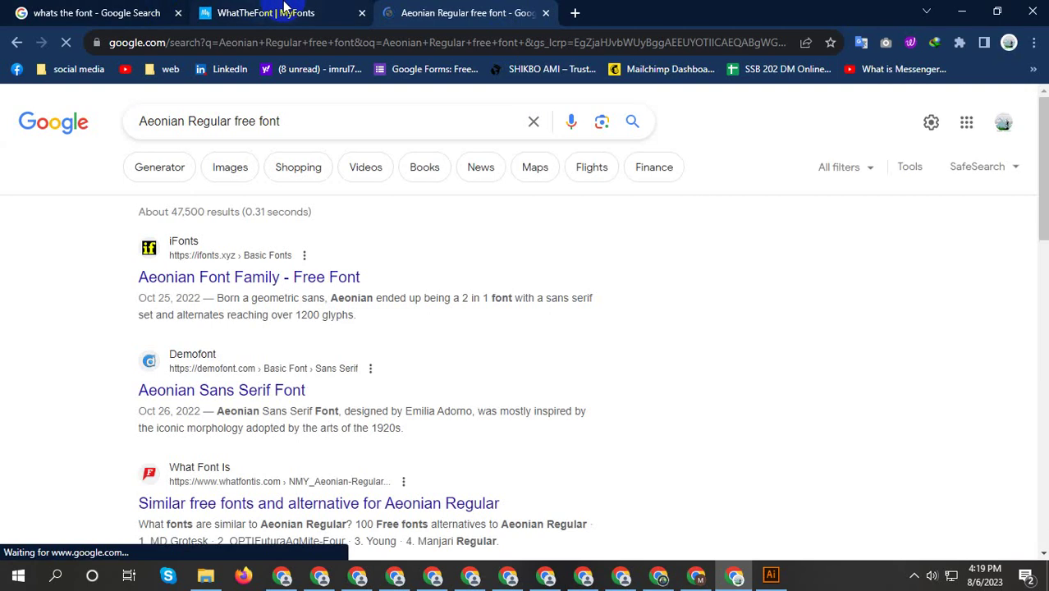
pyautogui.rightClick(271, 273)
pyautogui.click(305, 277)
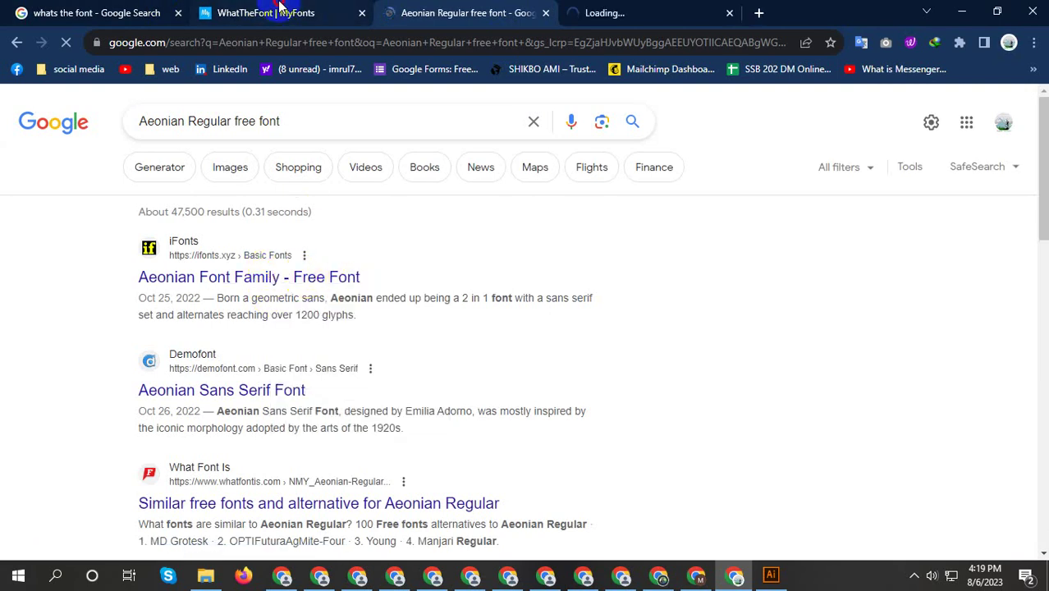
pyautogui.click(283, 12)
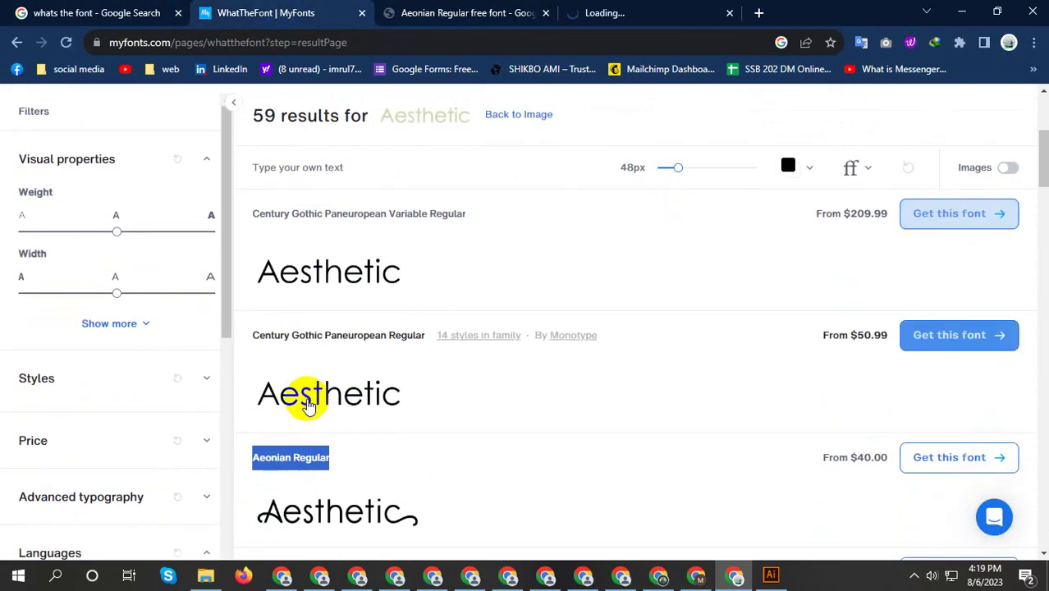
# Copy "Century Gothic Paneuropean Regular" from WhatTheFont and search it as a free font download
pyautogui.moveTo(237, 335); pyautogui.dragTo(410, 343)
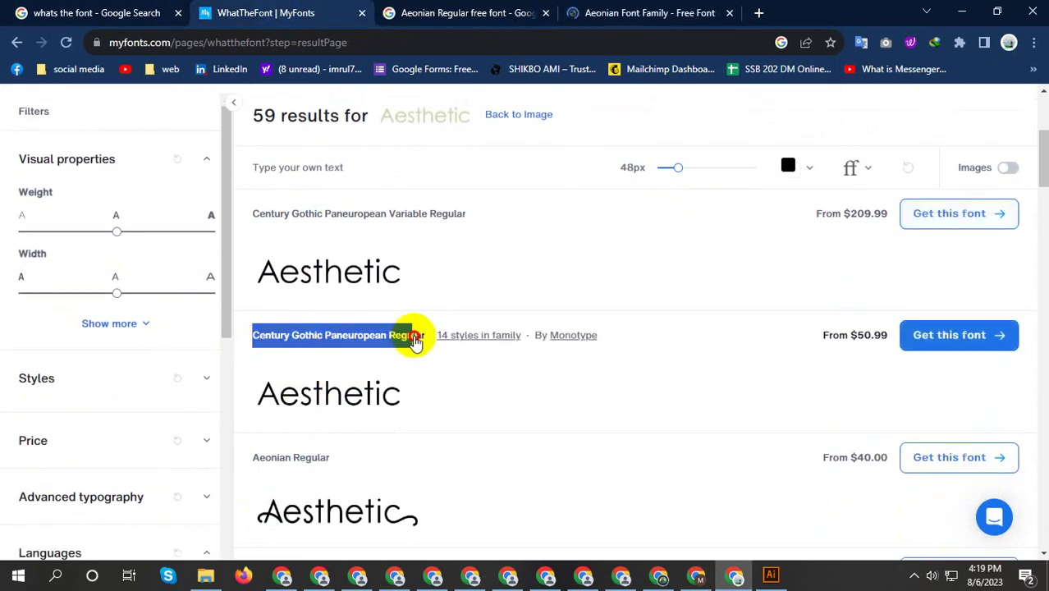
pyautogui.rightClick(416, 340)
pyautogui.click(447, 347)
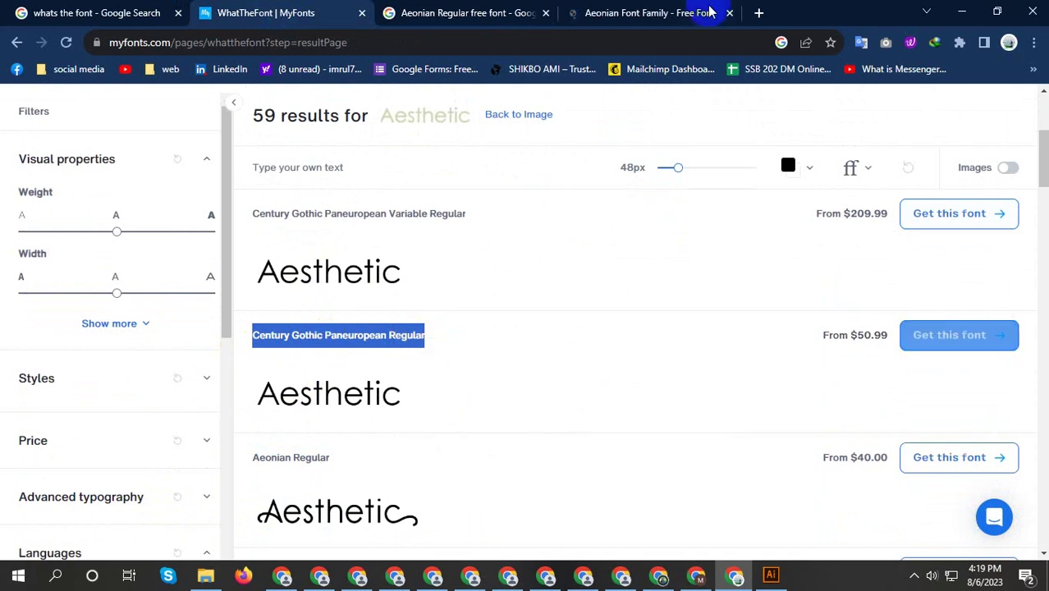
pyautogui.click(758, 12)
pyautogui.hotkey('ctrl', 'v')
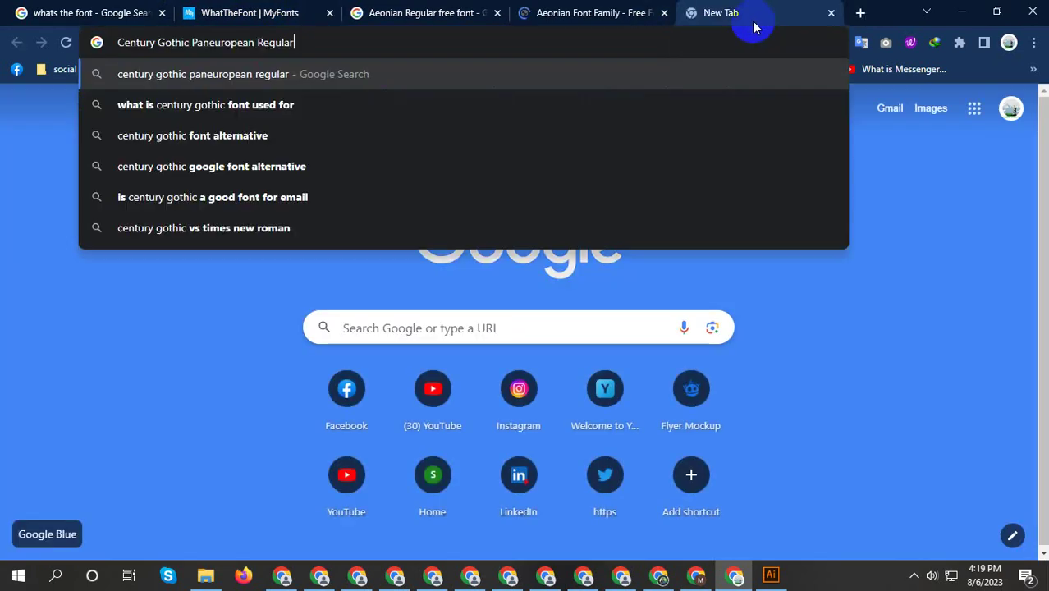
pyautogui.write(' free')
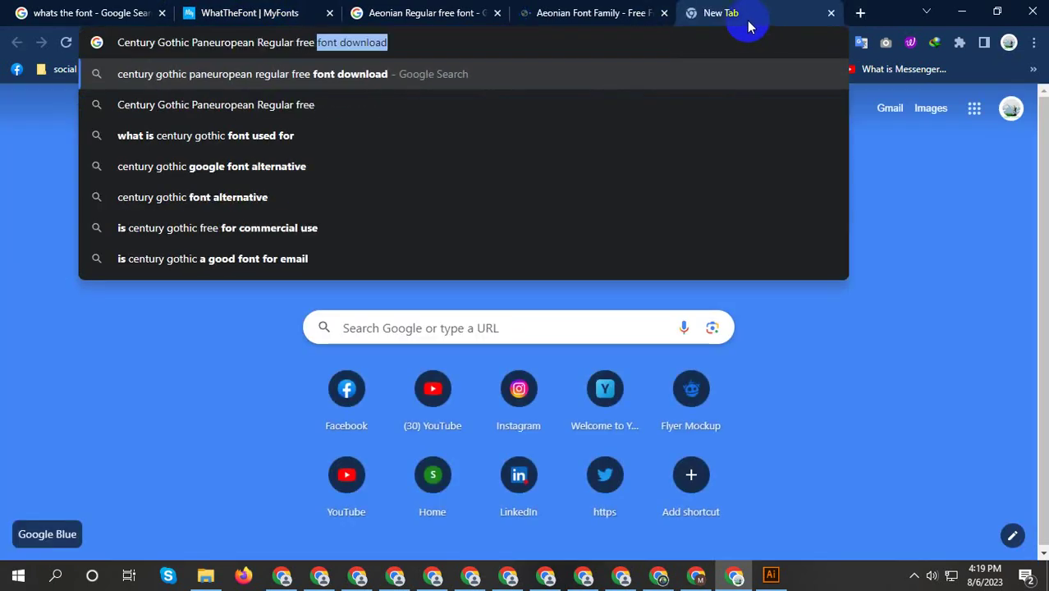
pyautogui.press('Return')
# Look over the iFonts Aeonian font page
pyautogui.click(617, 8)
pyautogui.scroll(-1, 276, 159)
pyautogui.scroll(-4, 283, 206)
pyautogui.scroll(-5, 461, 250)
pyautogui.scroll(6, 461, 250)
# Open the Cufon Fonts and CDNFonts Century Gothic results in new tabs and glance at each
pyautogui.click(697, 11)
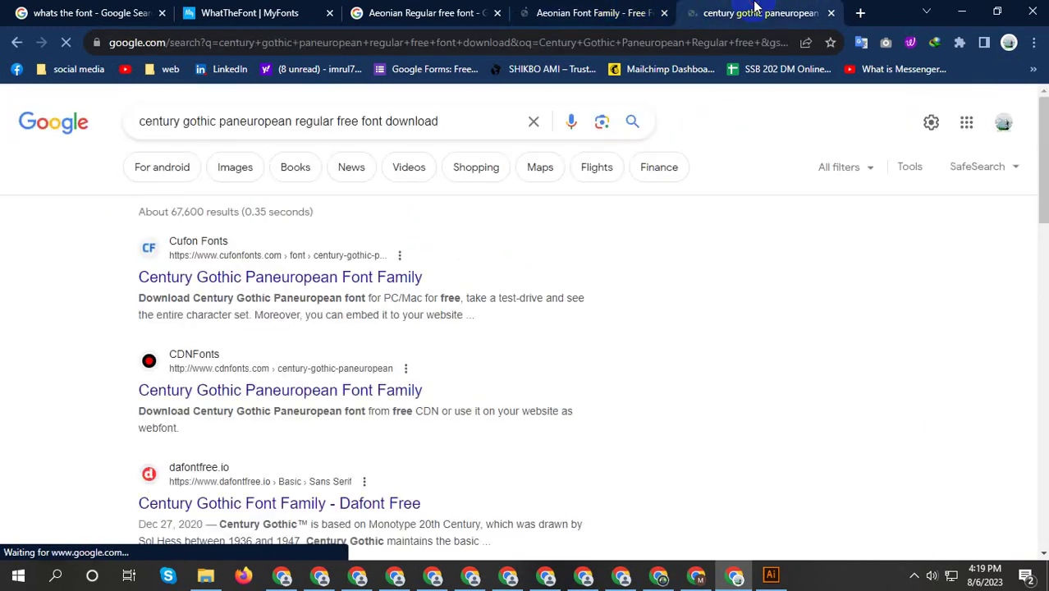
pyautogui.scroll(-1, 433, 223)
pyautogui.rightClick(300, 205)
pyautogui.click(348, 216)
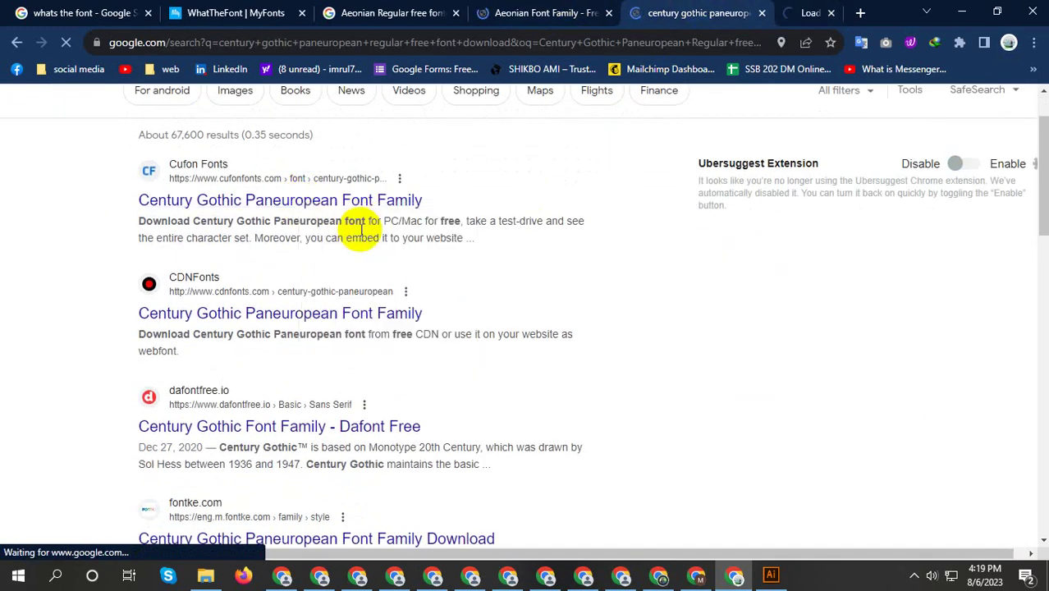
pyautogui.rightClick(342, 314)
pyautogui.click(415, 326)
pyautogui.click(783, 13)
pyautogui.click(662, 12)
pyautogui.click(558, 13)
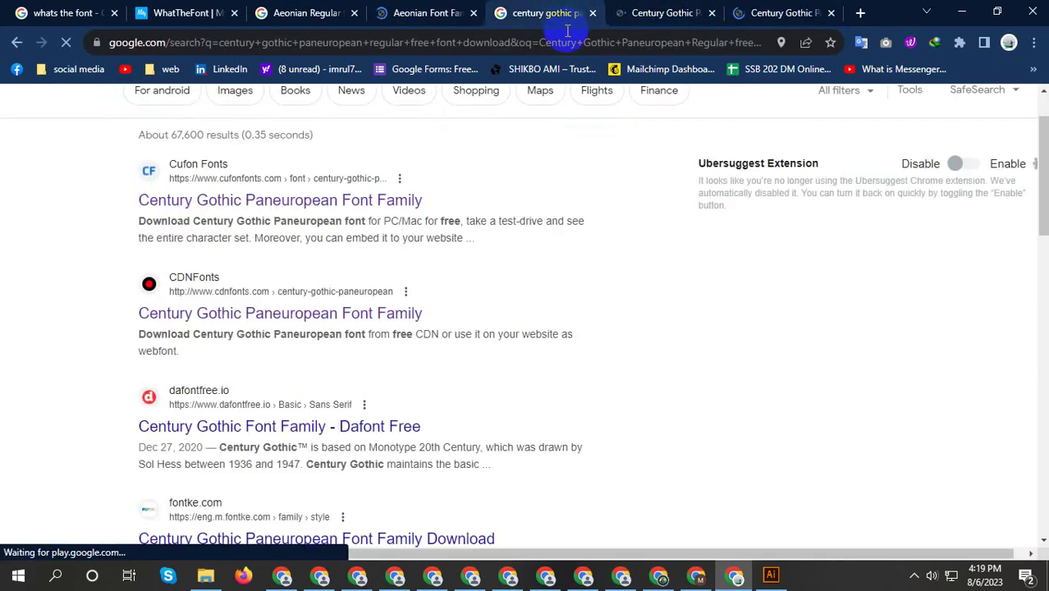
pyautogui.scroll(1, 557, 102)
# Scroll Cufon Fonts' Century Gothic Paneuropean page to its download button, then view CDNFonts' page
pyautogui.click(638, 11)
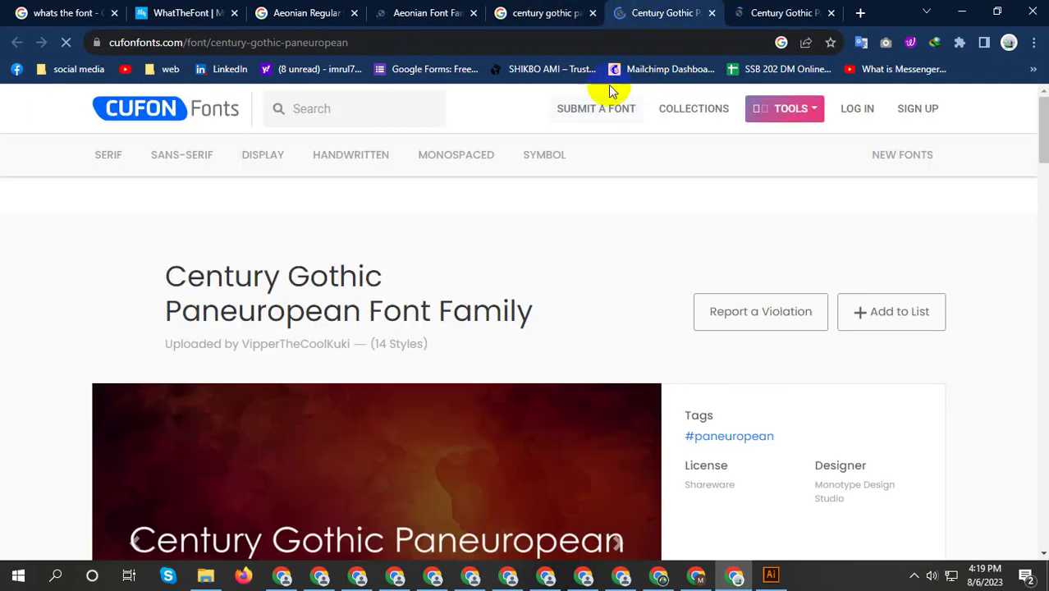
pyautogui.scroll(-3, 565, 215)
pyautogui.scroll(-1, 565, 215)
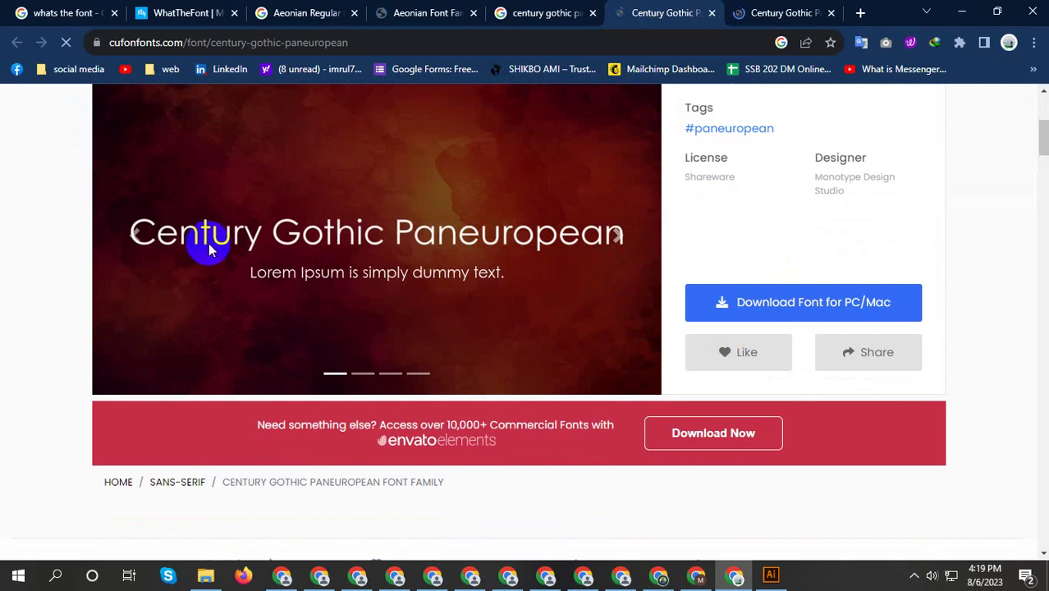
pyautogui.scroll(-1, 807, 268)
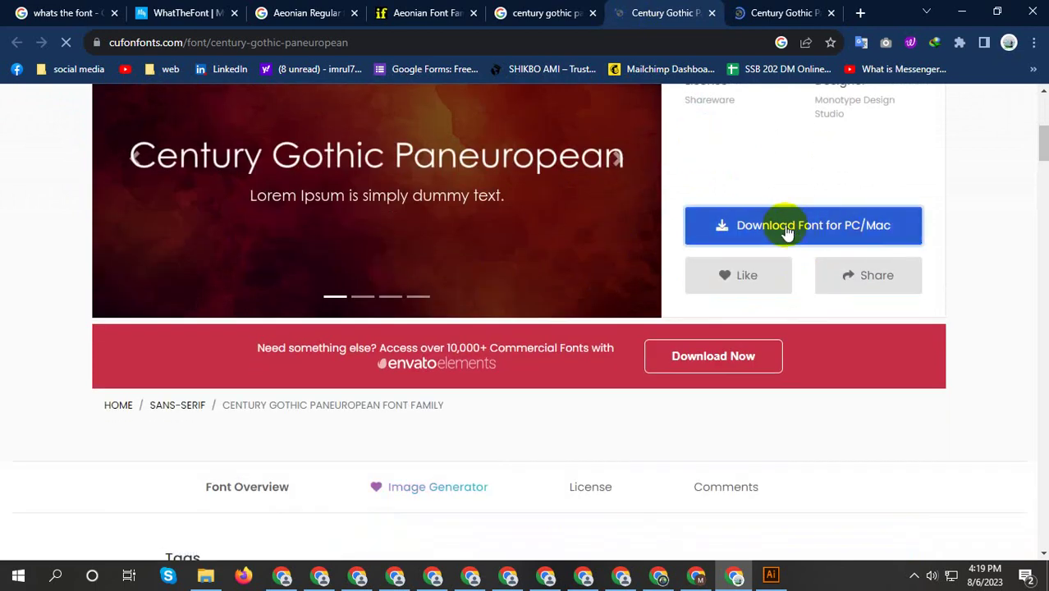
pyautogui.scroll(3, 779, 228)
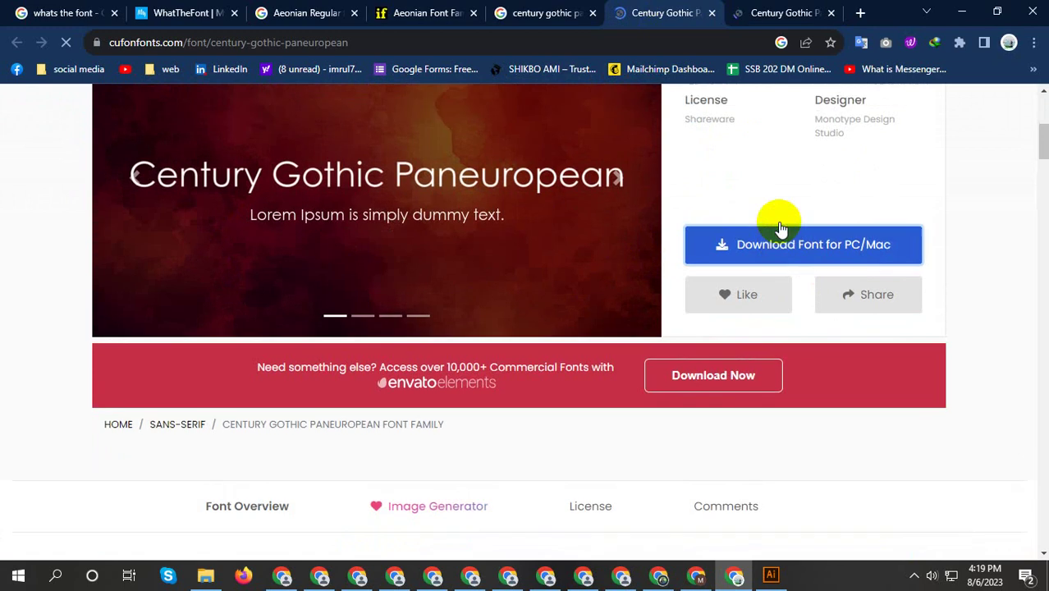
pyautogui.click(743, 18)
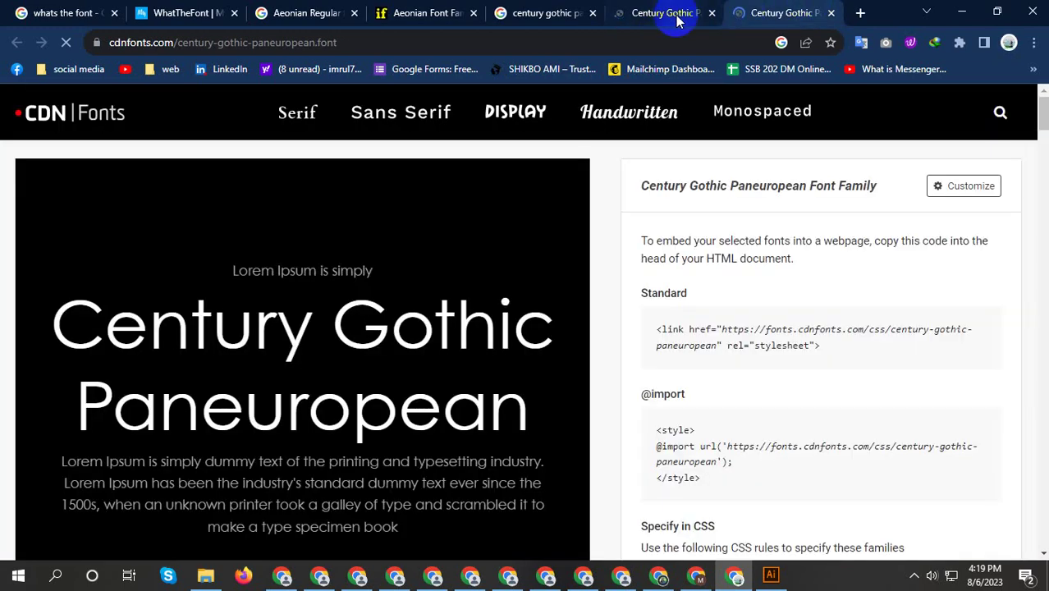
# Try downloading the Century Gothic Paneuropean zip from CDNFonts and dismiss the error and report dialogs
pyautogui.scroll(-2, 499, 352)
pyautogui.scroll(-2, 796, 296)
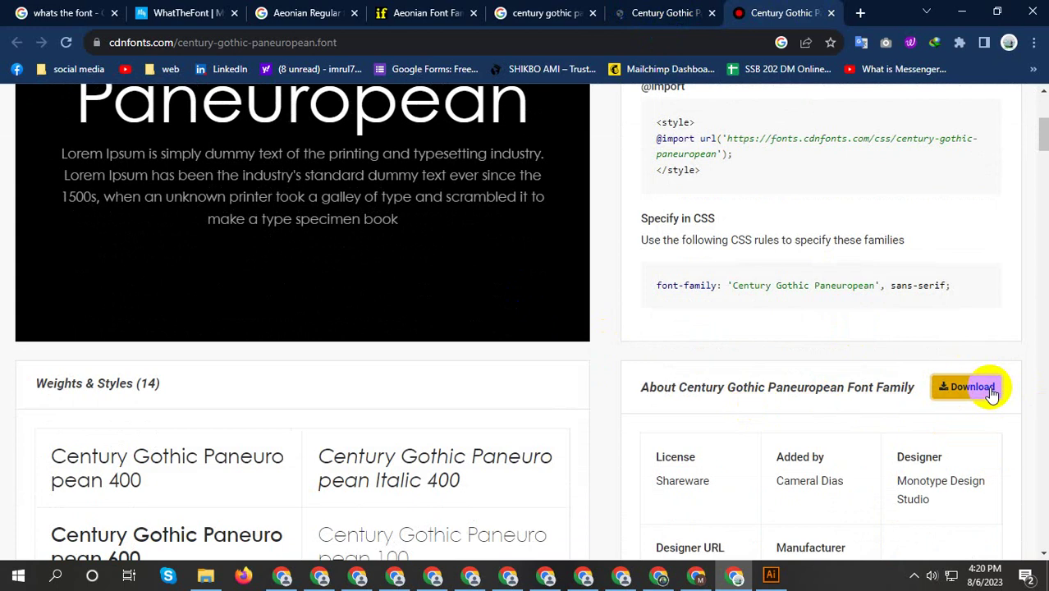
pyautogui.click(991, 395)
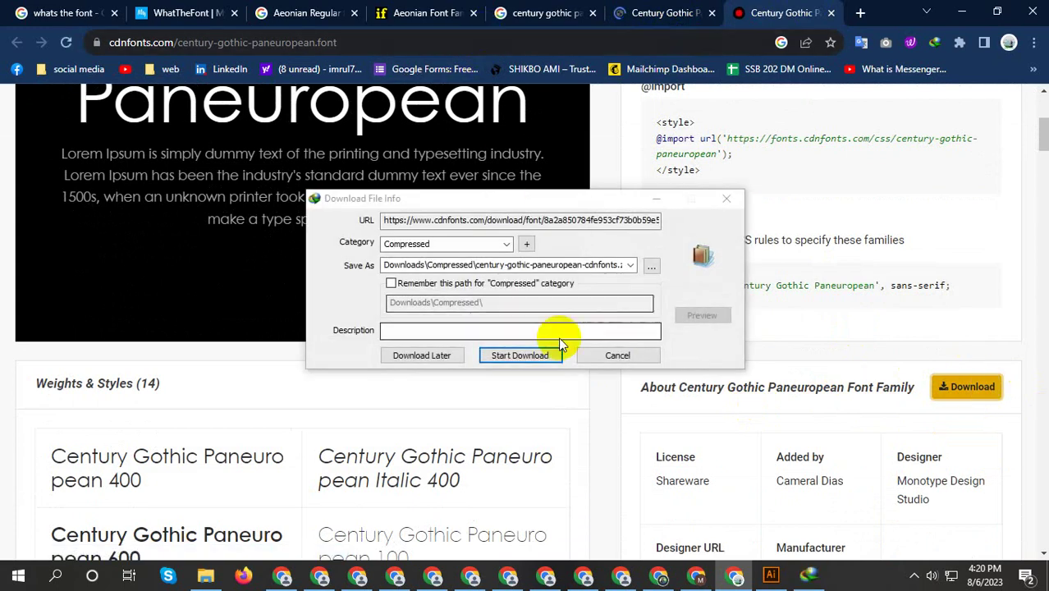
pyautogui.click(538, 355)
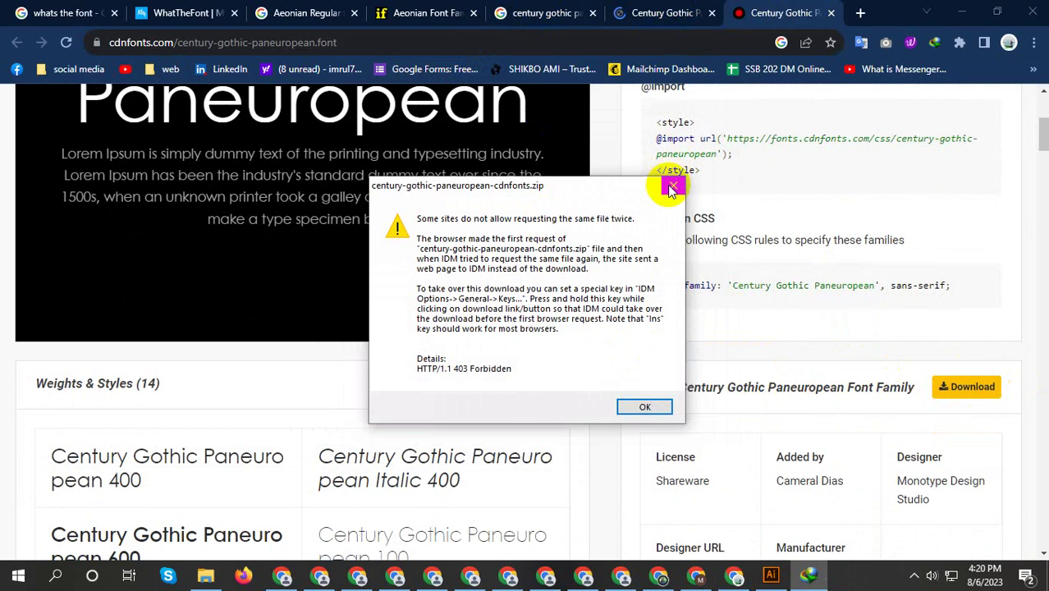
pyautogui.click(670, 188)
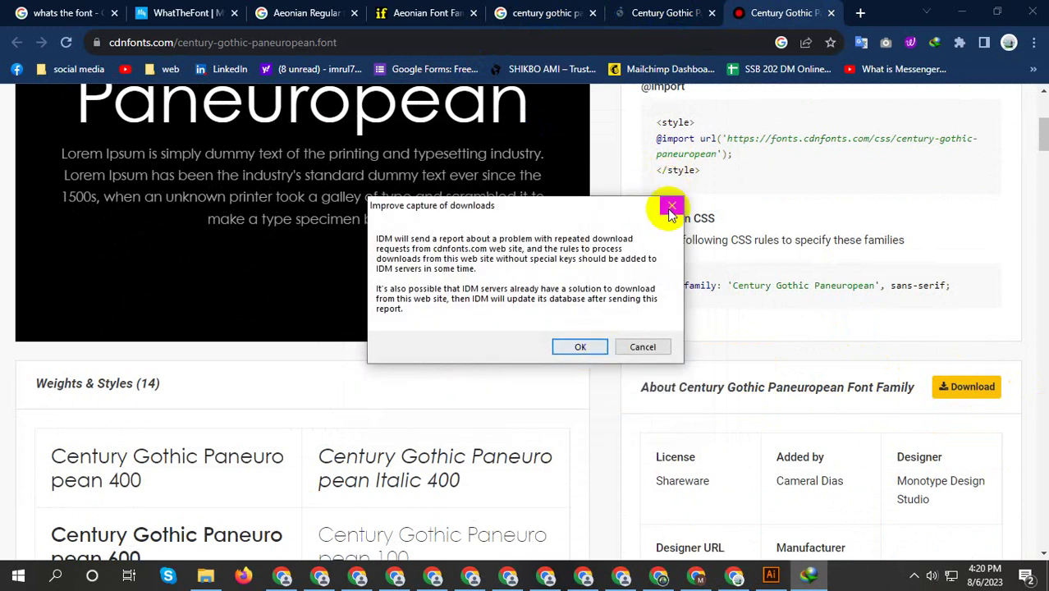
pyautogui.click(672, 205)
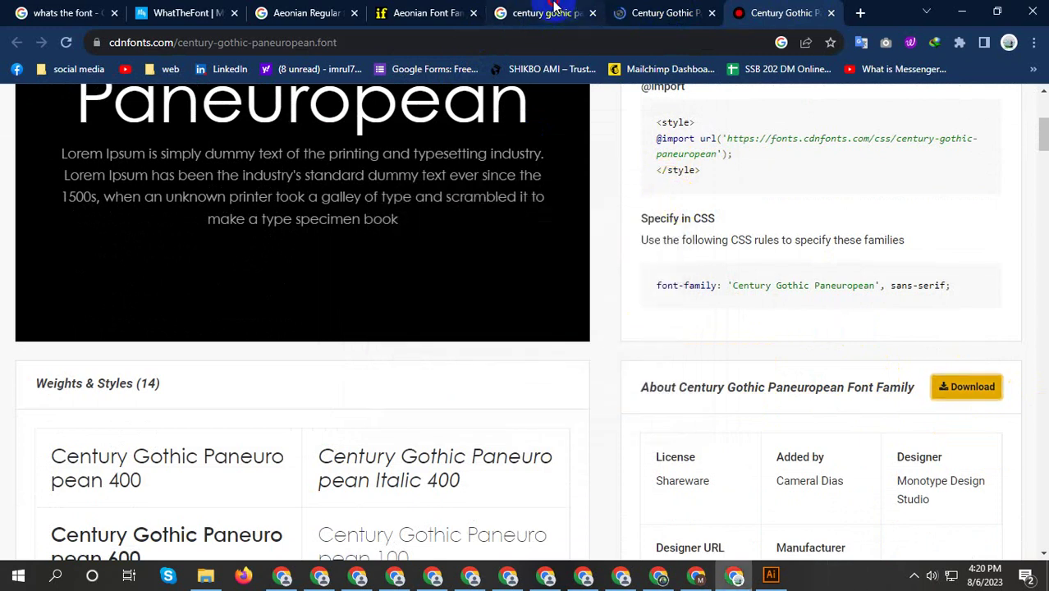
# Return to the iFonts Aeonian page and start its font family download
pyautogui.click(555, 10)
pyautogui.click(423, 12)
pyautogui.scroll(-3, 544, 369)
pyautogui.scroll(-8, 543, 361)
pyautogui.click(223, 214)
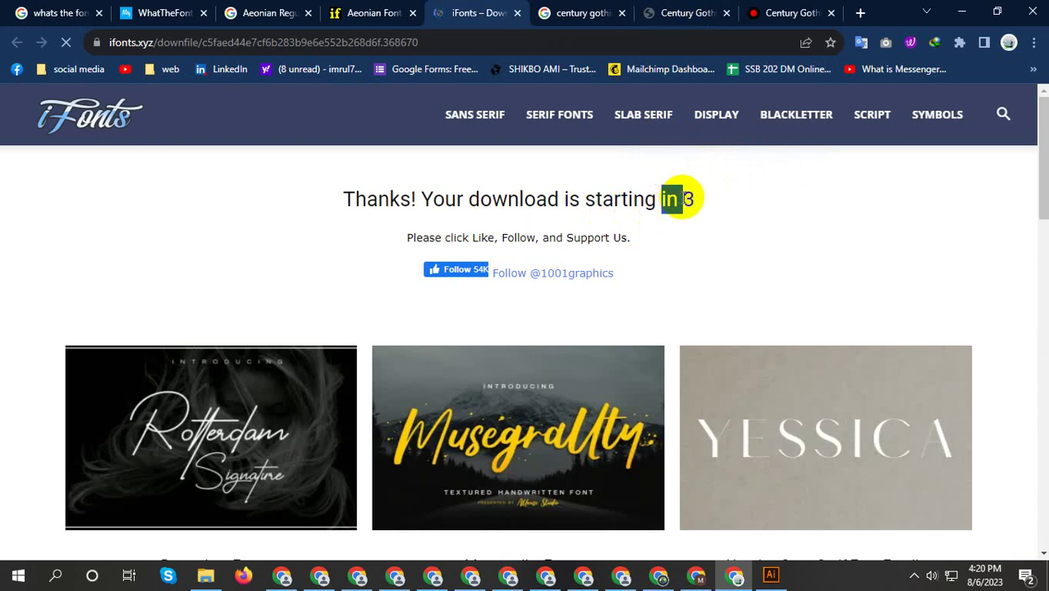
# Start the Century Gothic Paneuropean font download from the Cufon Fonts page
pyautogui.click(698, 8)
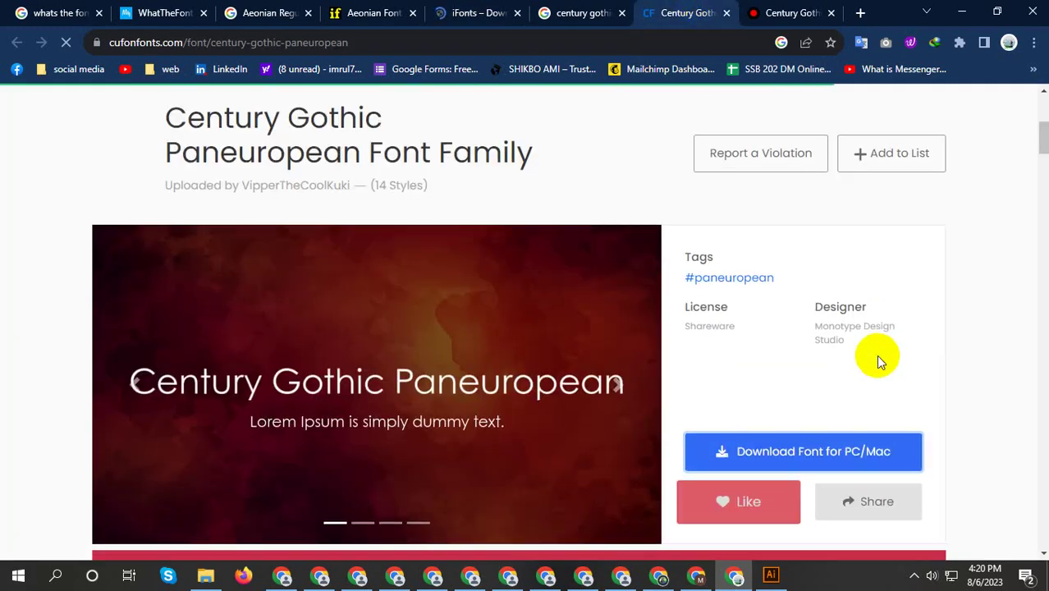
pyautogui.scroll(-1, 875, 361)
pyautogui.click(800, 376)
pyautogui.scroll(-2, 795, 367)
pyautogui.scroll(-10, 796, 367)
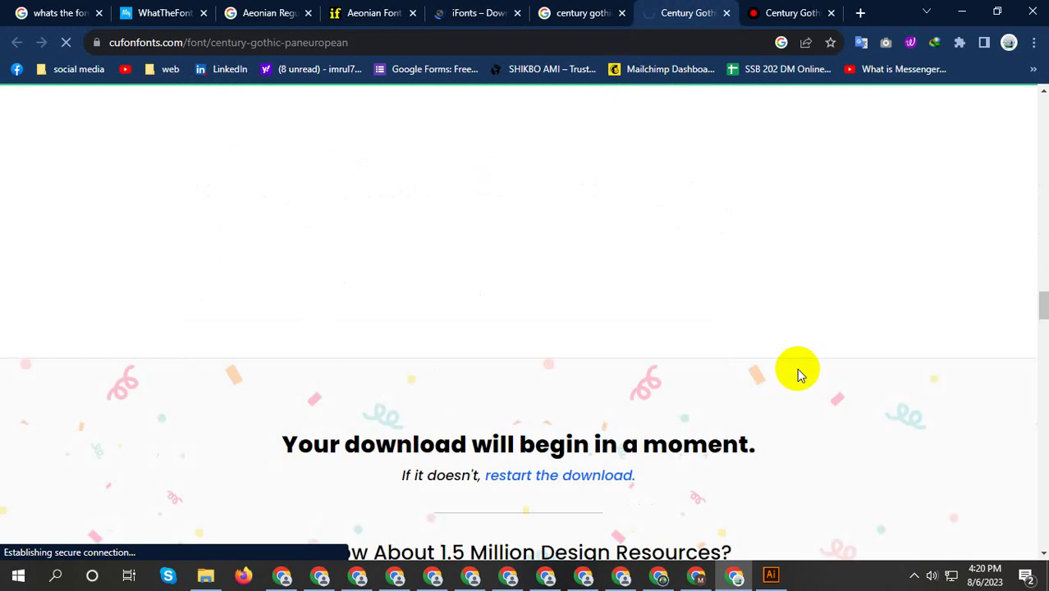
pyautogui.click(495, 383)
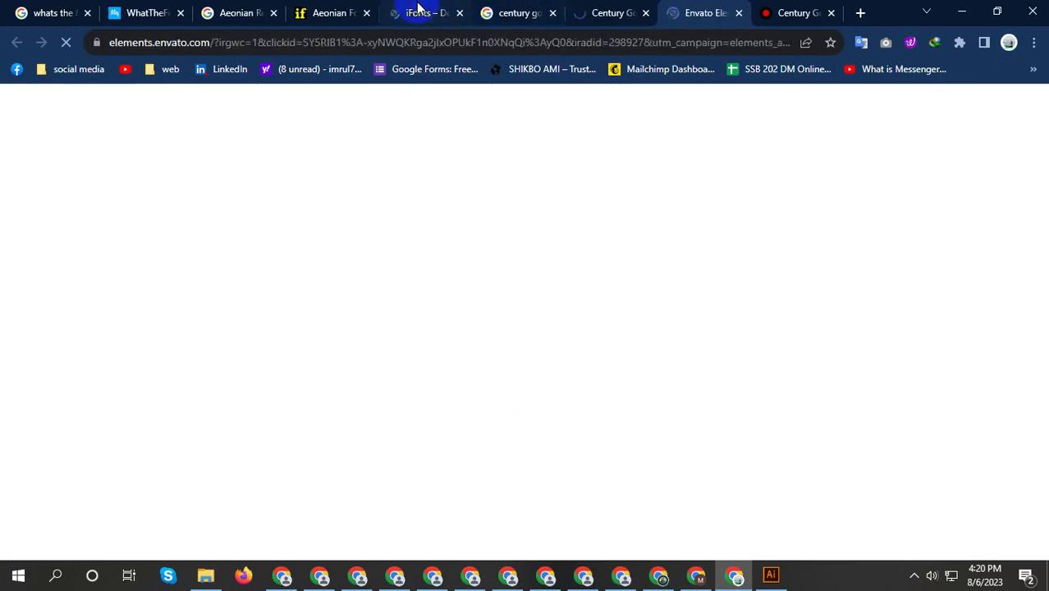
# Download beary-43040249.zip from iFonts and open the archive
pyautogui.click(418, 11)
pyautogui.click(508, 358)
pyautogui.click(417, 337)
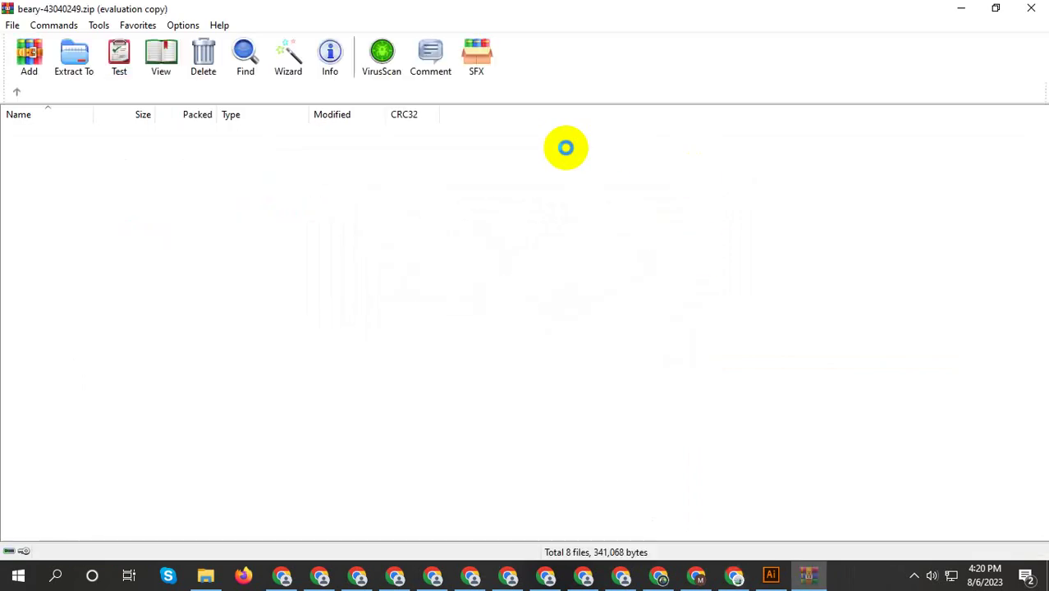
# Dismiss the WinRAR licence reminder and install the Beary Alt OpenType font
pyautogui.click(643, 221)
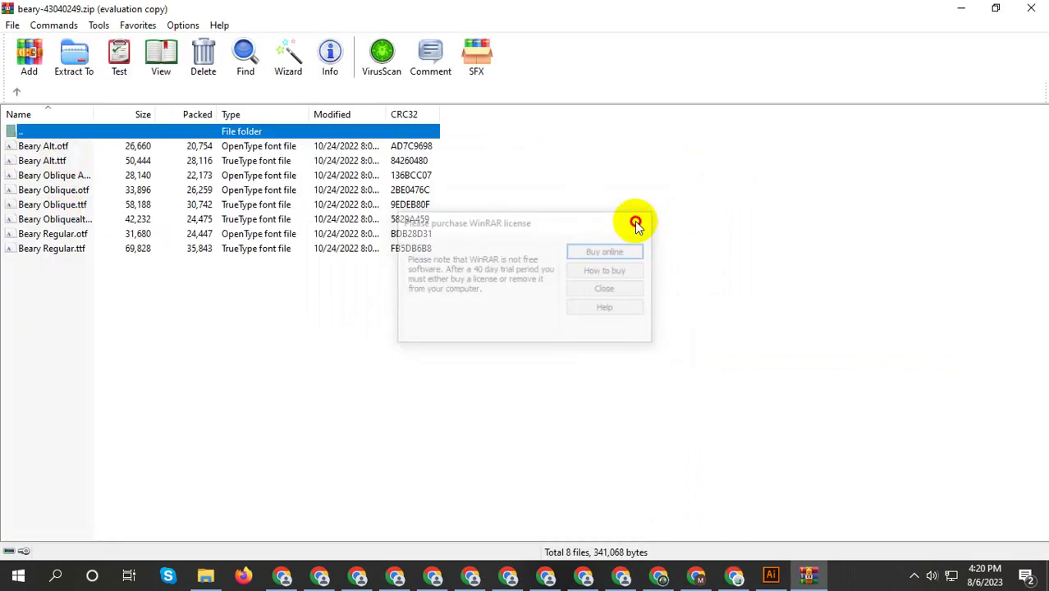
pyautogui.click(51, 250)
pyautogui.click(65, 150)
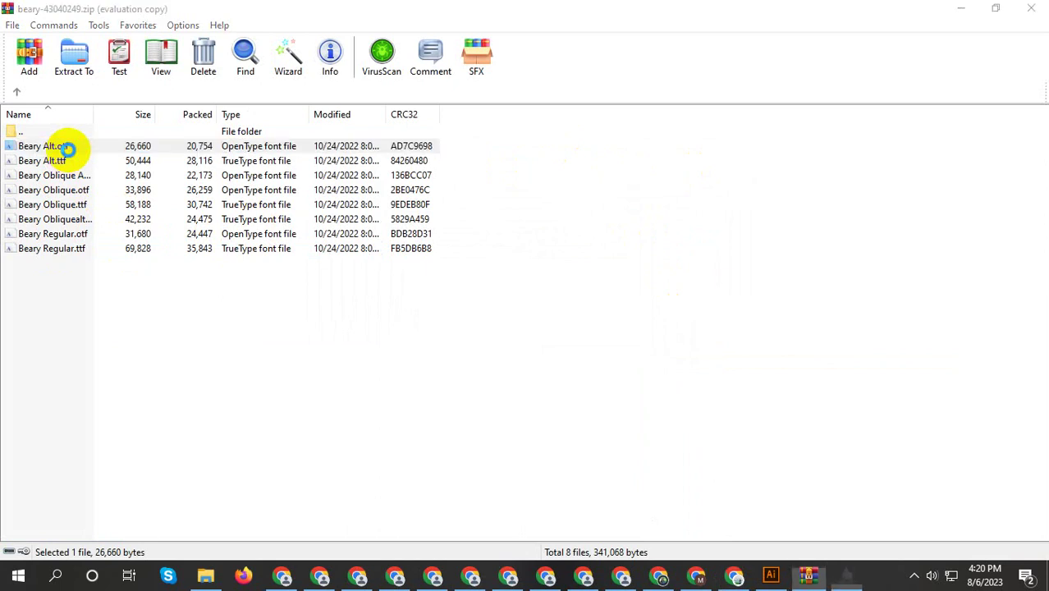
pyautogui.click(87, 101)
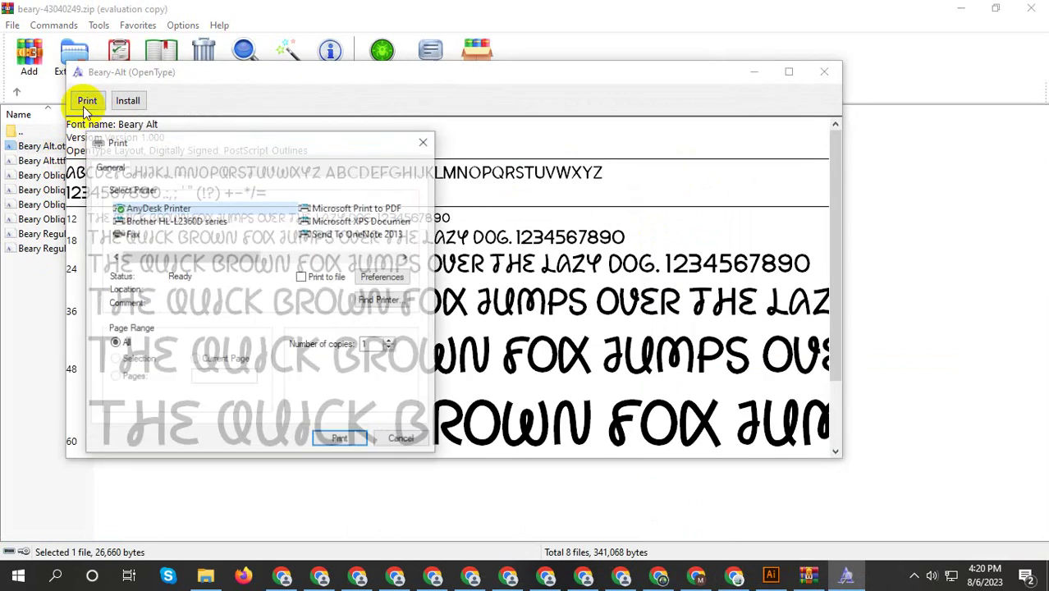
pyautogui.click(404, 443)
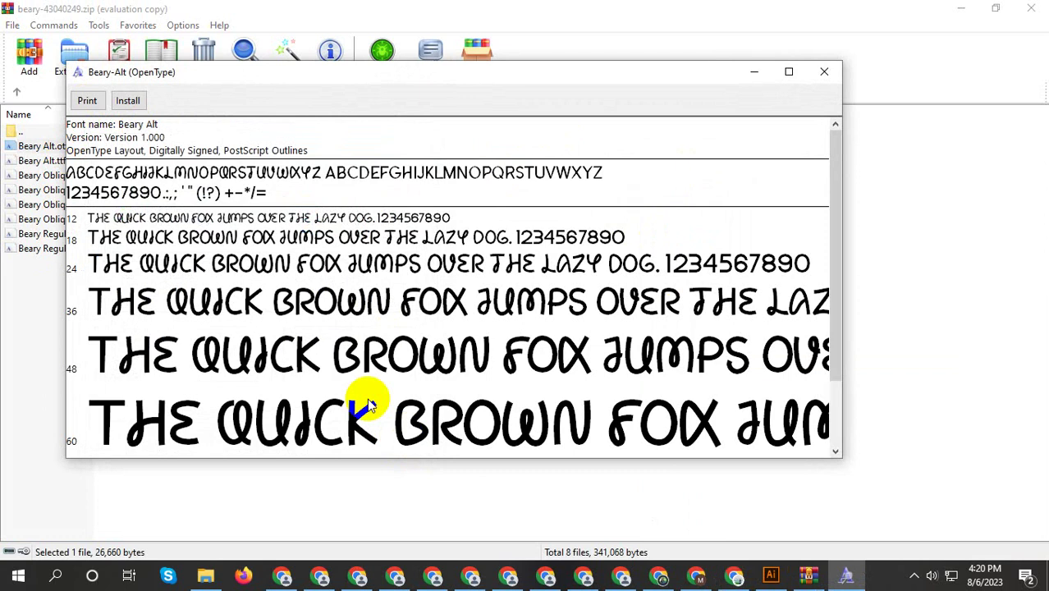
pyautogui.click(119, 101)
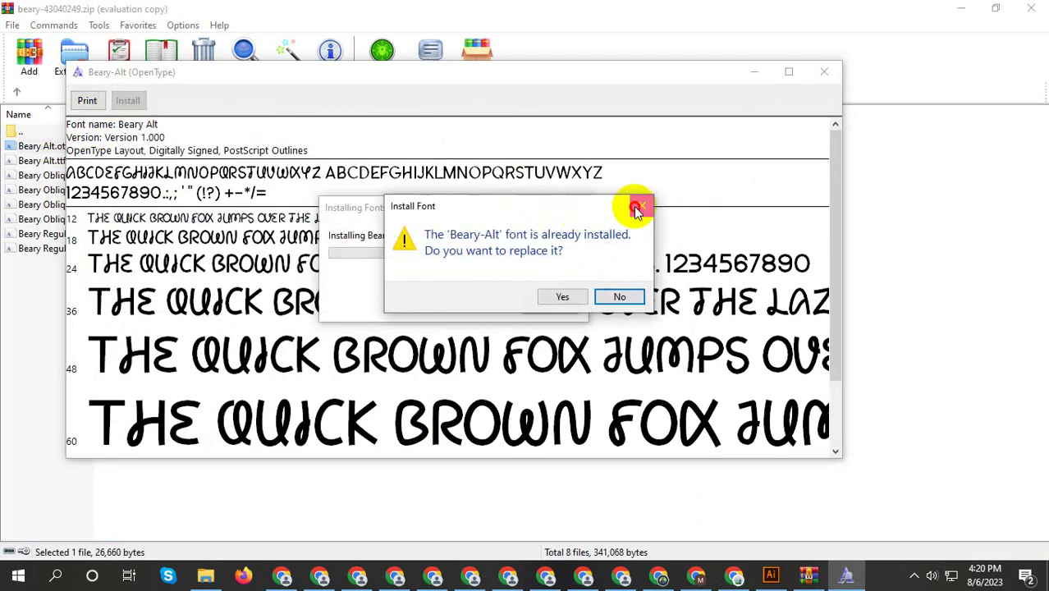
pyautogui.click(639, 206)
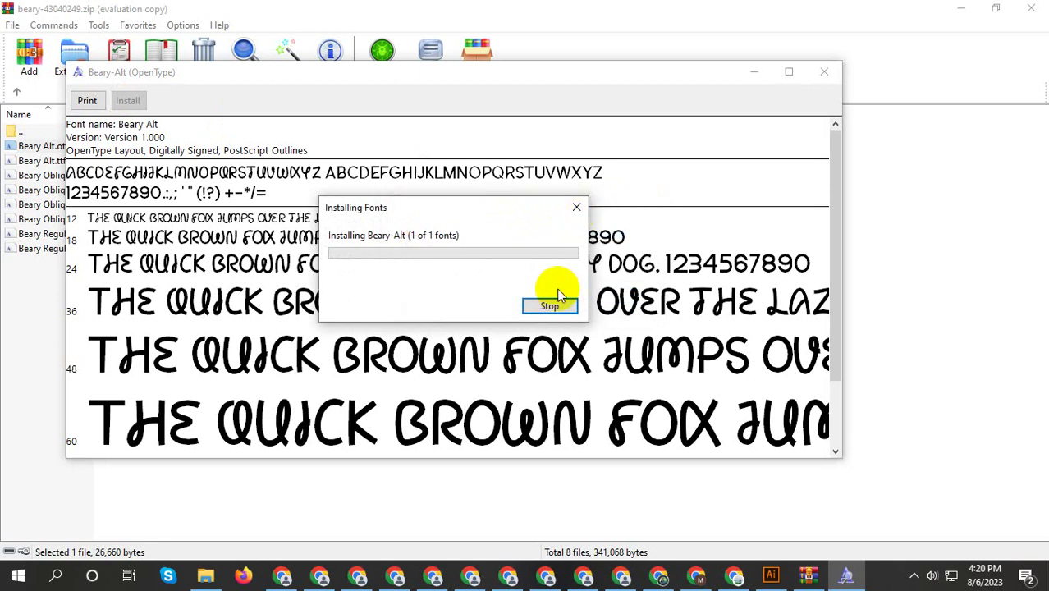
pyautogui.click(578, 205)
pyautogui.click(824, 72)
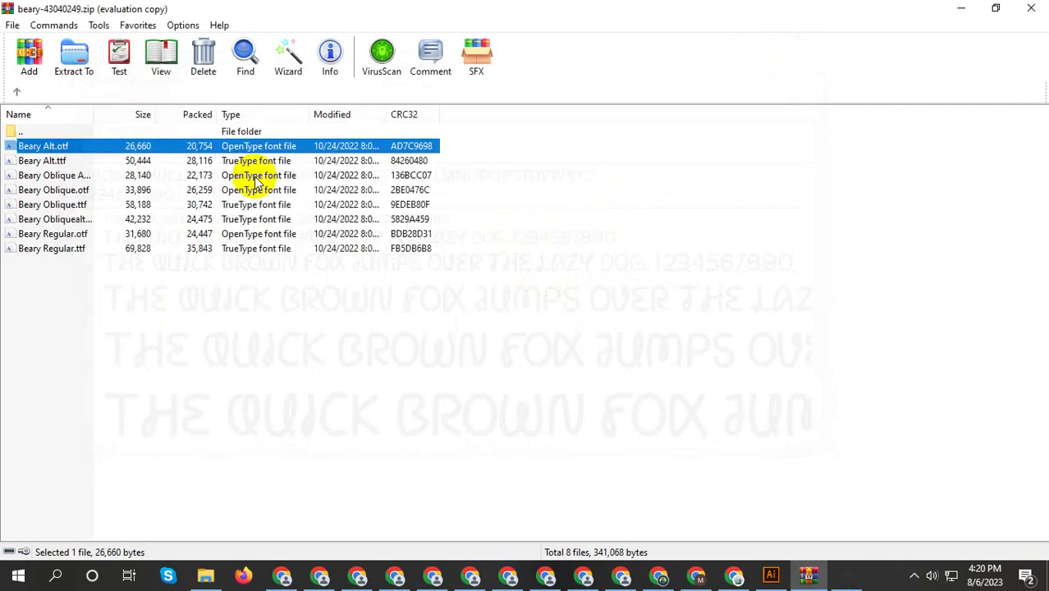
# Install the Beary Alt TrueType, Beary Oblique Alt and Beary Oblique OpenType fonts
pyautogui.doubleClick(65, 160)
pyautogui.click(147, 123)
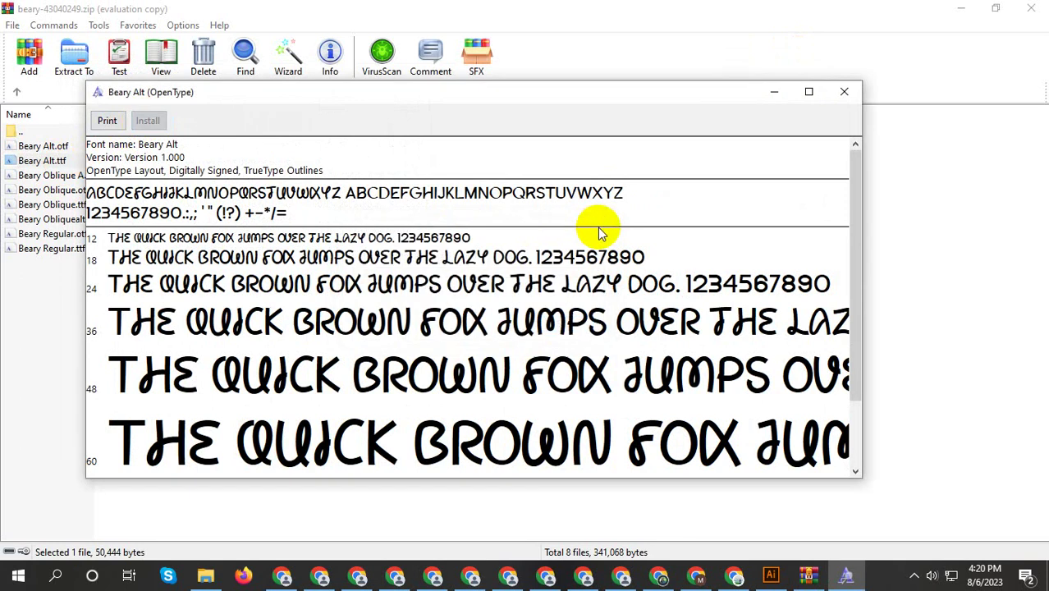
pyautogui.click(842, 91)
pyautogui.doubleClick(89, 182)
pyautogui.click(162, 143)
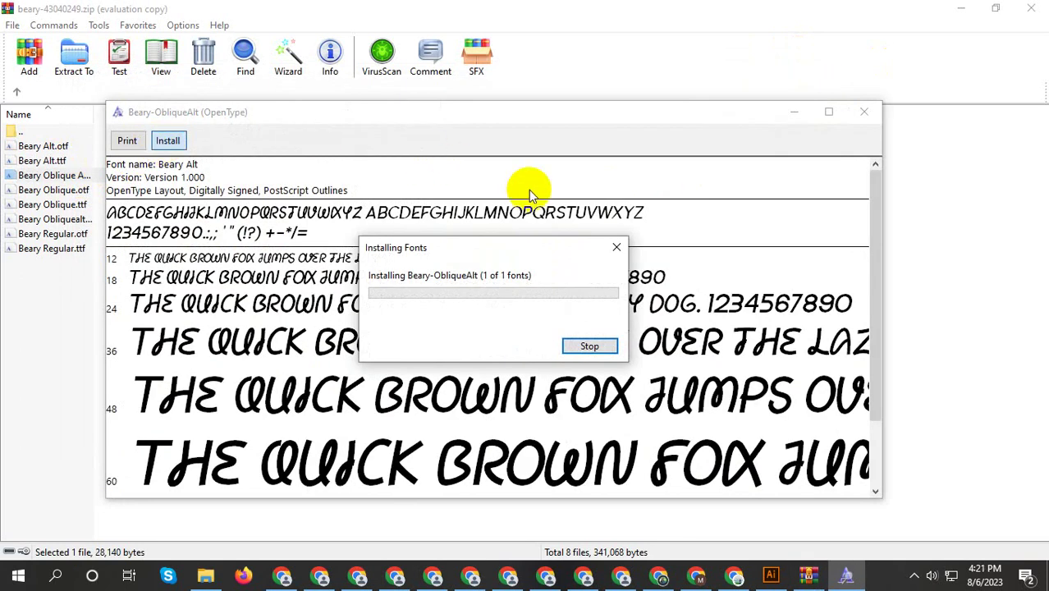
pyautogui.click(862, 112)
pyautogui.doubleClick(32, 189)
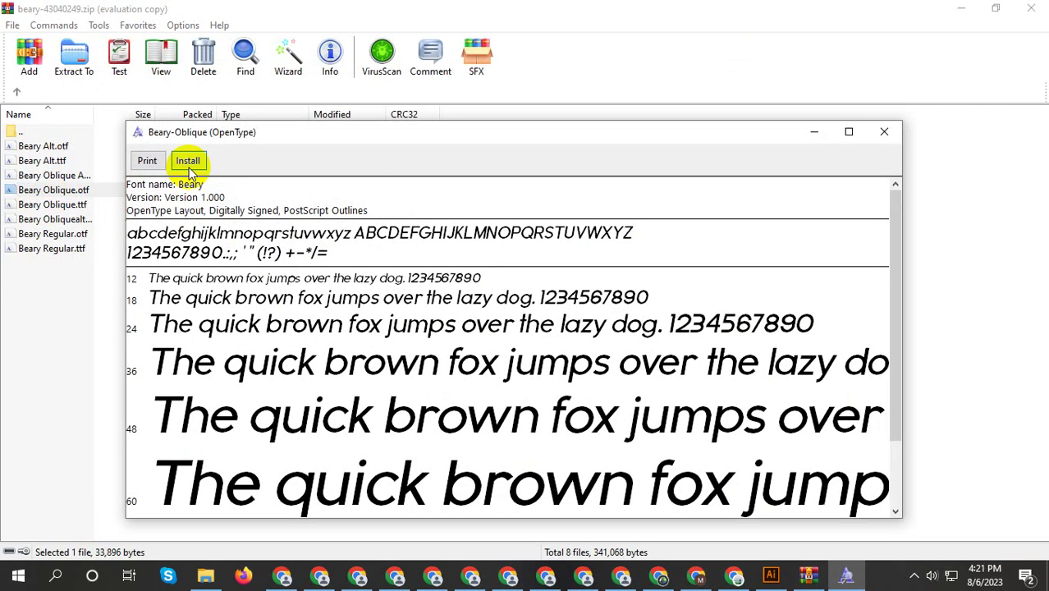
pyautogui.click(188, 160)
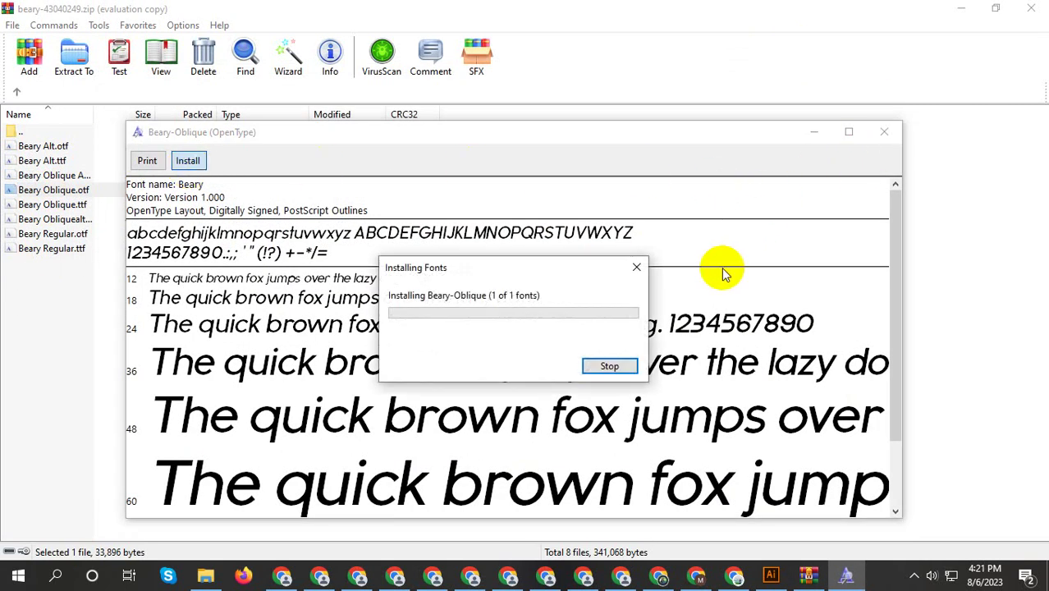
pyautogui.click(883, 131)
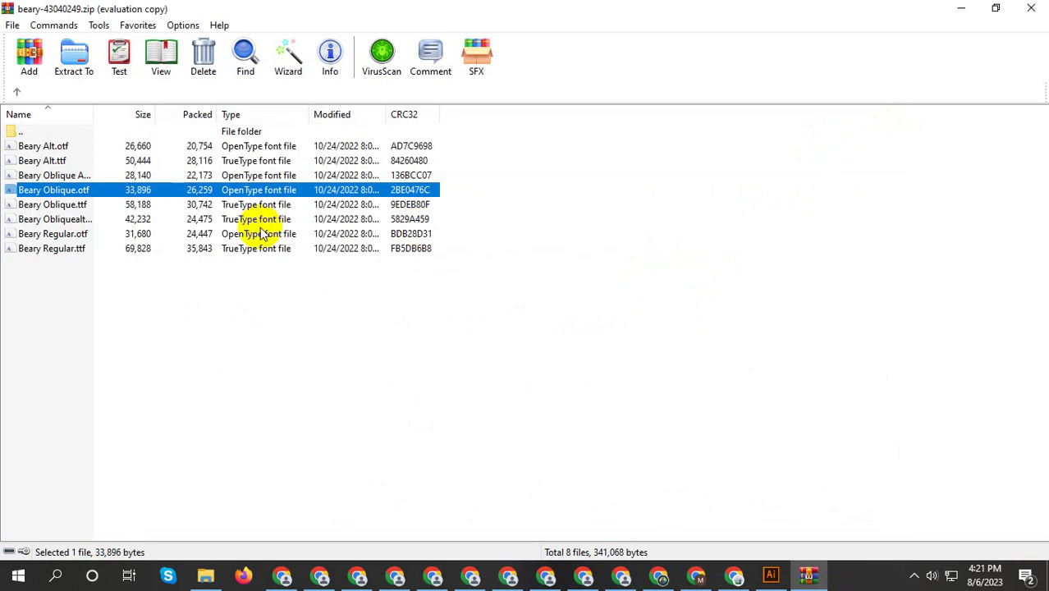
# Install the Beary Oblique and Oblique Alt TrueType fonts and start the Century Gothic Paneuropean download
pyautogui.doubleClick(85, 207)
pyautogui.click(88, 64)
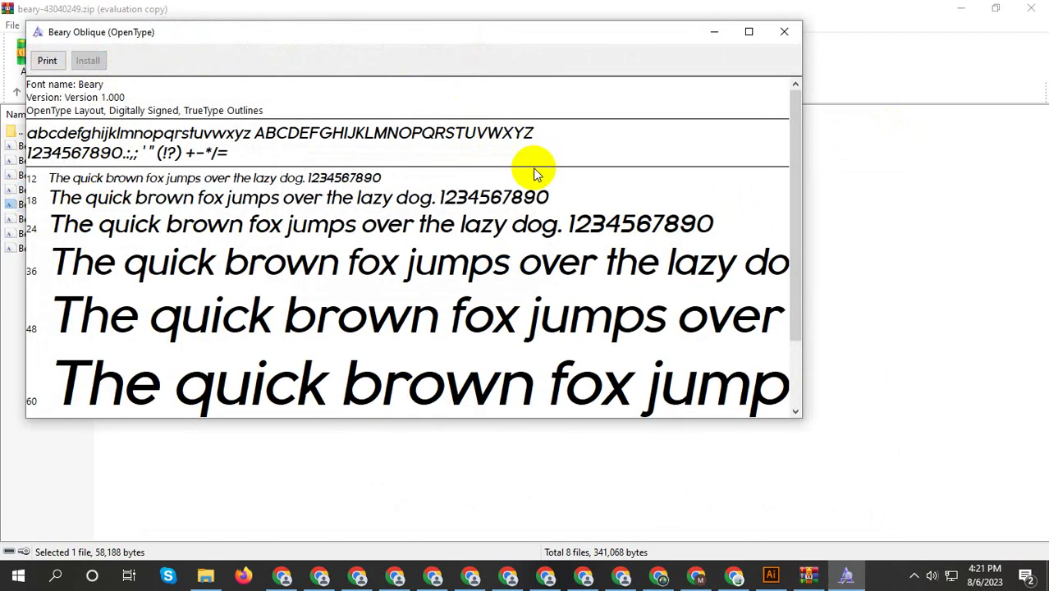
pyautogui.click(788, 31)
pyautogui.doubleClick(50, 219)
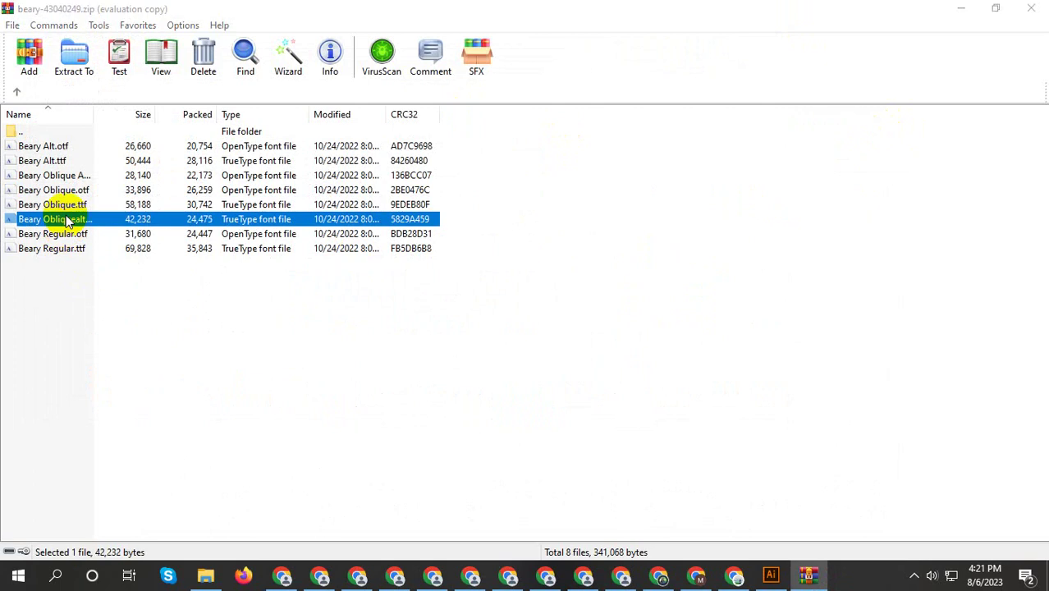
pyautogui.click(109, 81)
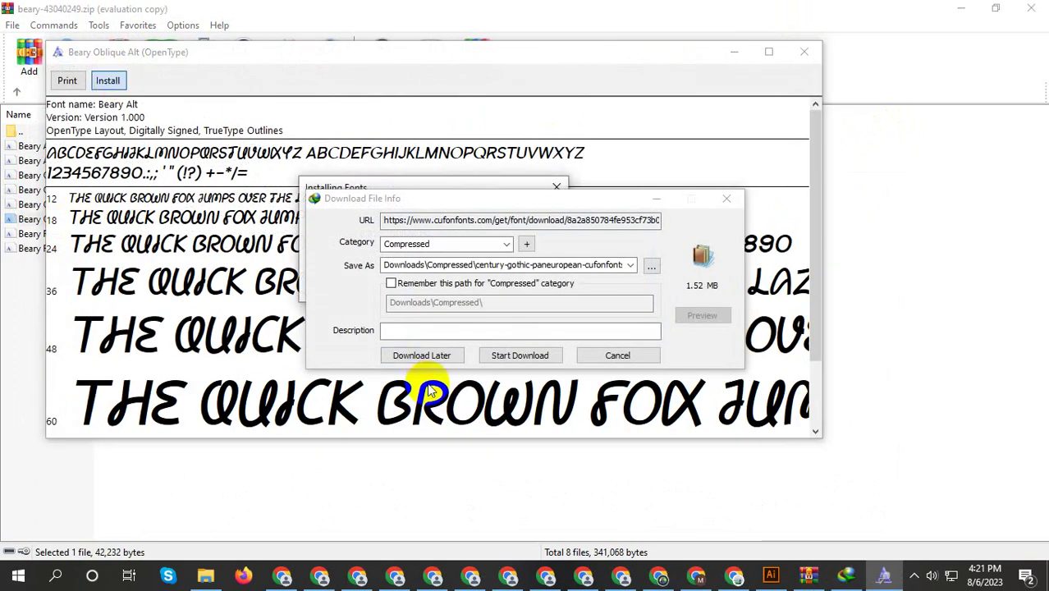
pyautogui.click(517, 357)
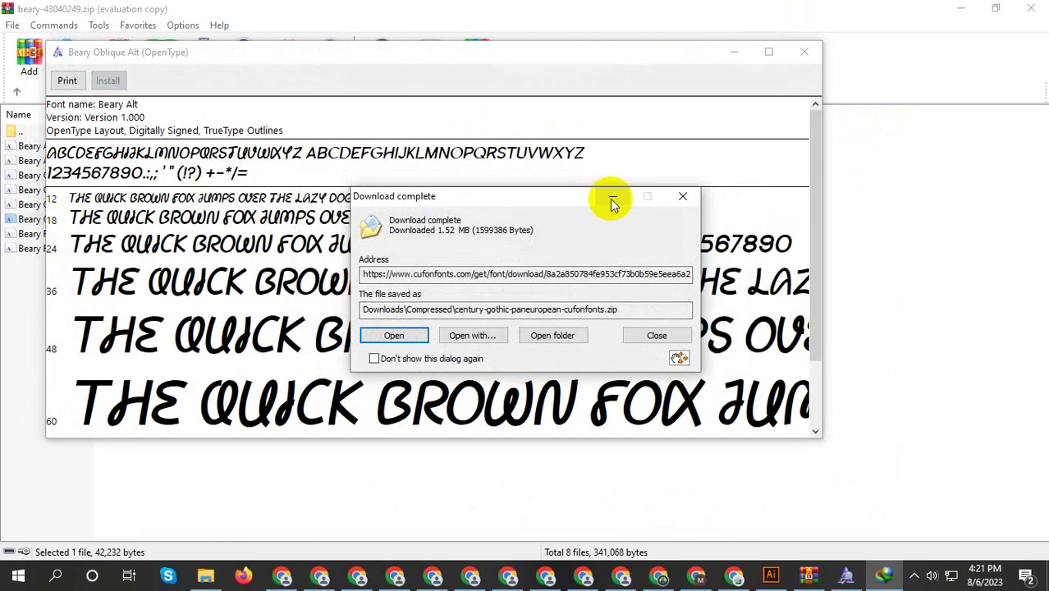
pyautogui.click(803, 51)
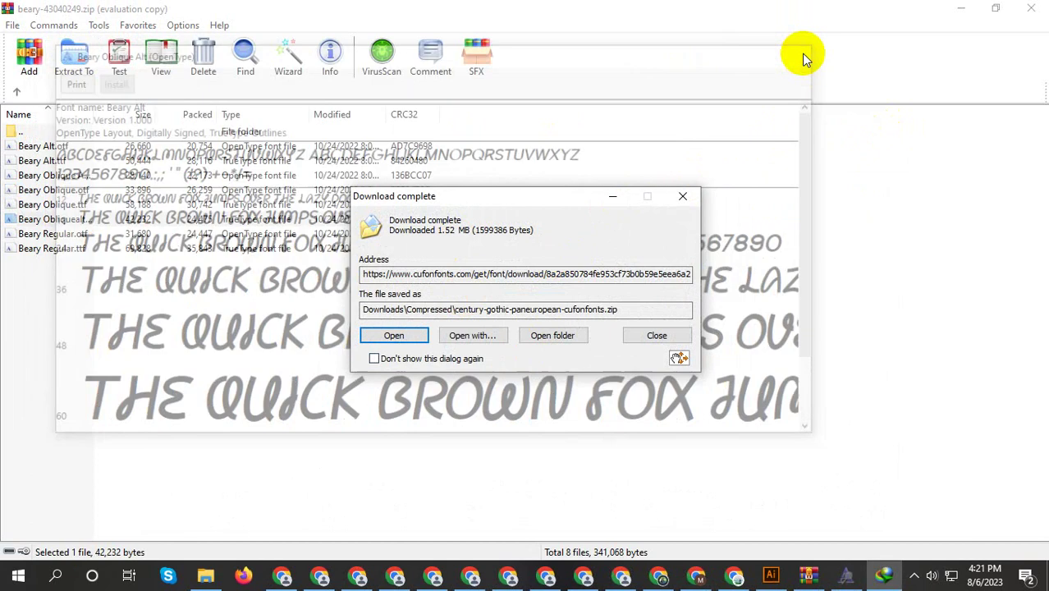
pyautogui.moveTo(375, 199); pyautogui.dragTo(530, 196)
# Install the Beary Regular OpenType and TrueType fonts and close the Beary archive
pyautogui.doubleClick(33, 233)
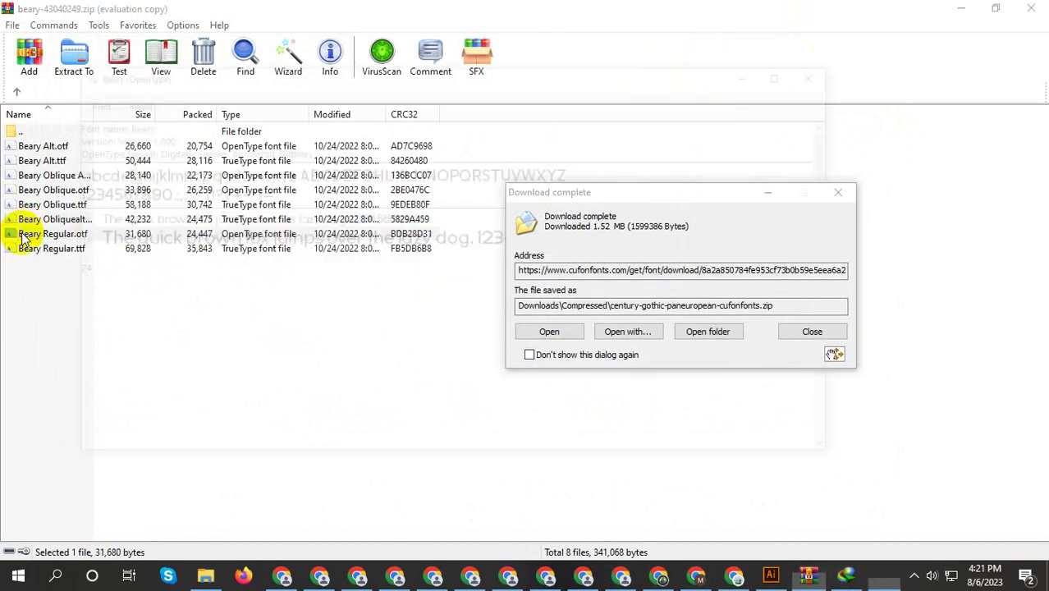
pyautogui.click(131, 100)
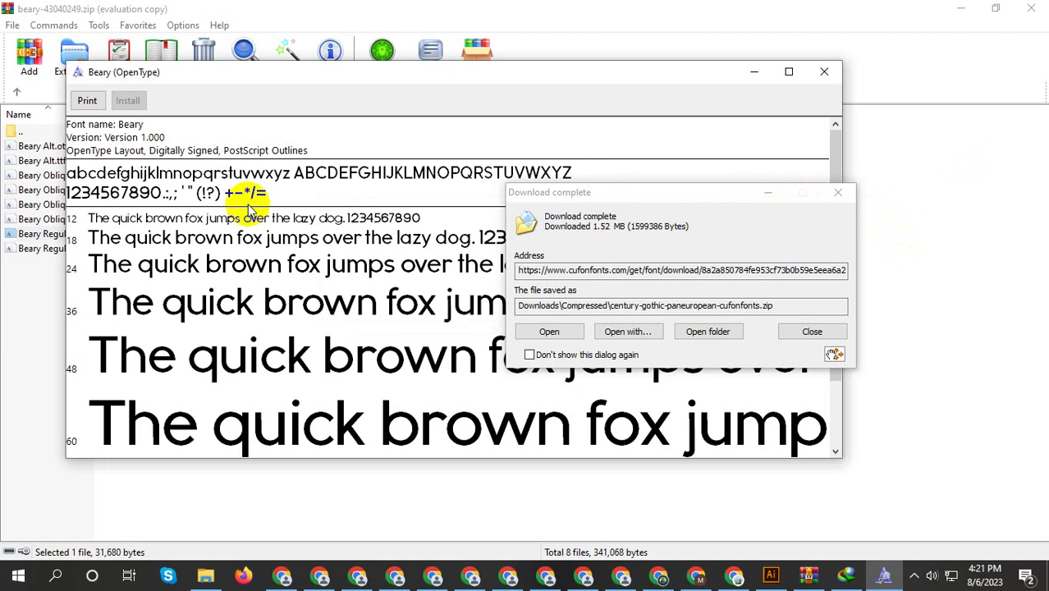
pyautogui.click(823, 72)
pyautogui.click(87, 249)
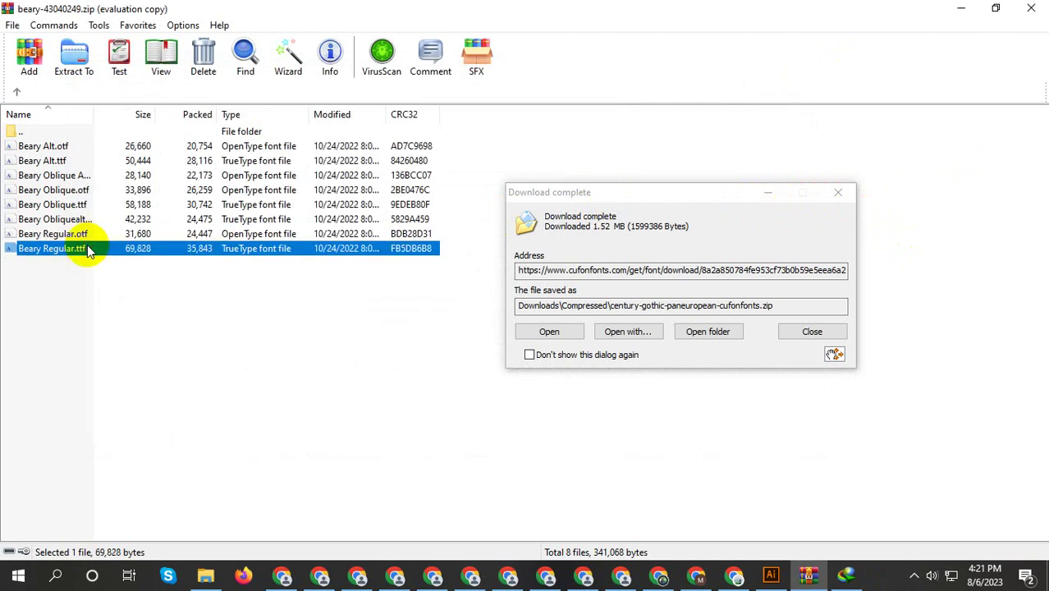
pyautogui.doubleClick(88, 250)
pyautogui.click(147, 120)
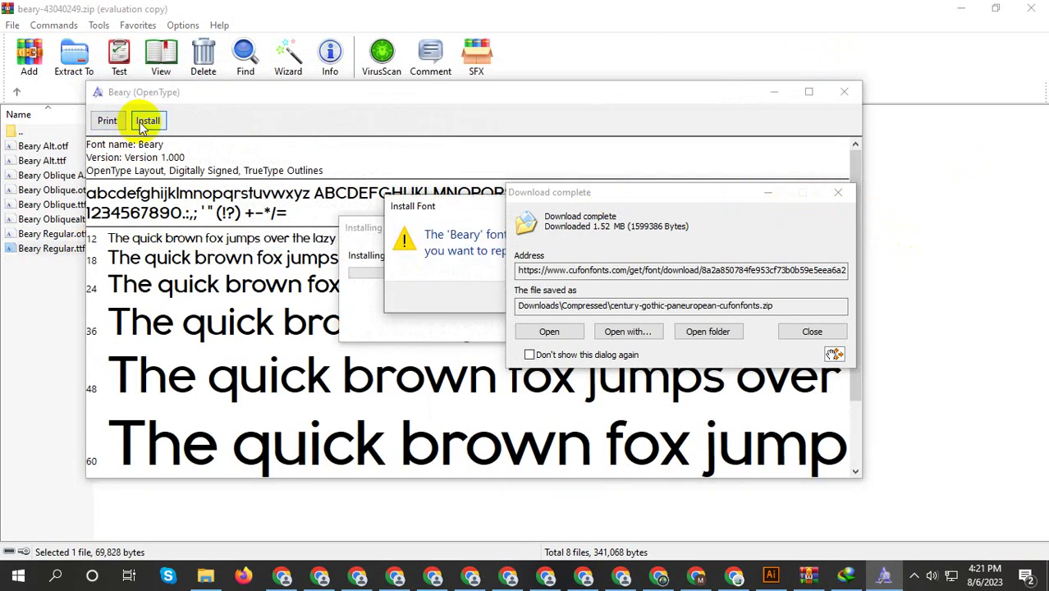
pyautogui.moveTo(480, 211); pyautogui.dragTo(156, 212)
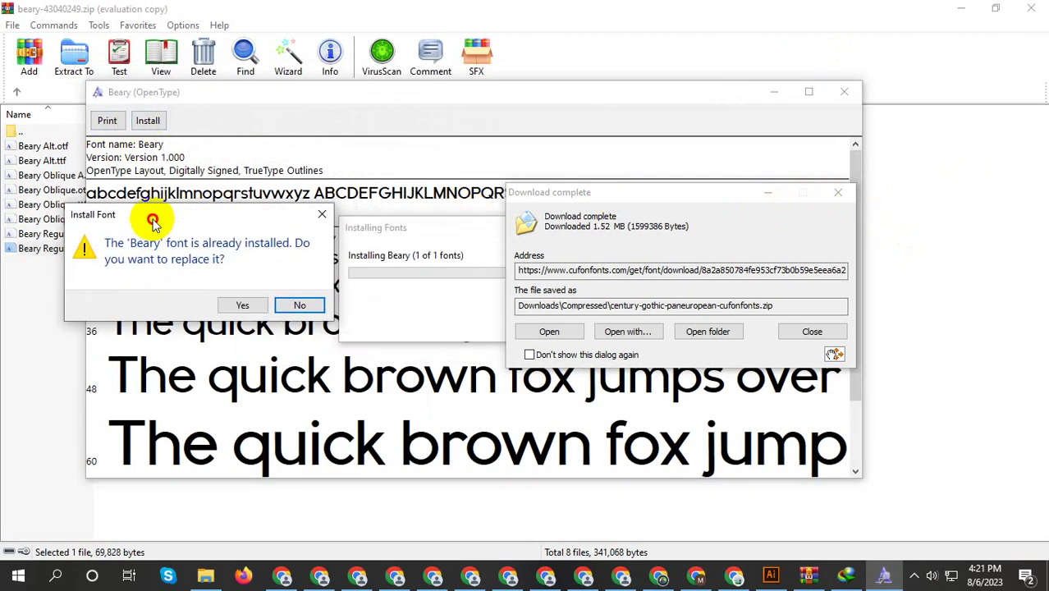
pyautogui.click(319, 207)
pyautogui.moveTo(800, 200)
pyautogui.mouseDown()
pyautogui.moveTo(632, 216)
pyautogui.moveTo(360, 286)
pyautogui.mouseUp()
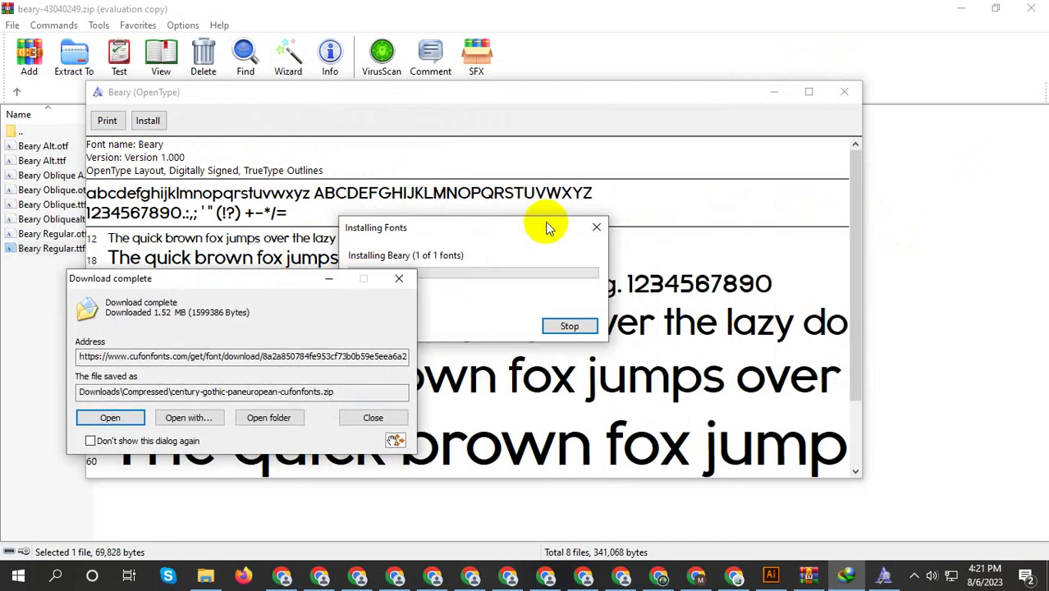
pyautogui.click(850, 97)
pyautogui.press('Escape')
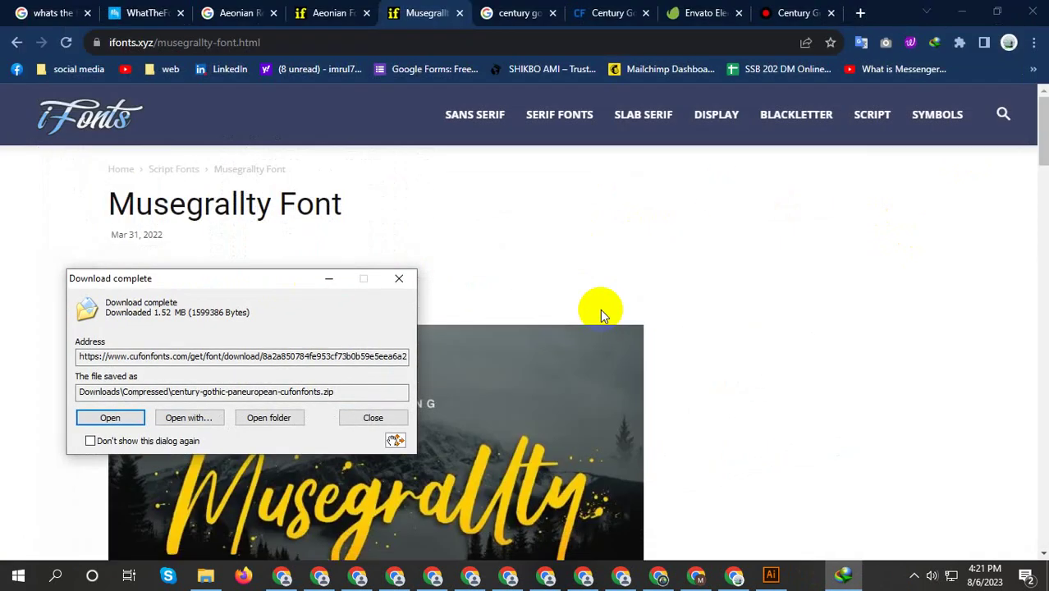
# Open the downloaded Century Gothic archive, close WinRAR, minimize Chrome and bring up File Explorer
pyautogui.click(140, 417)
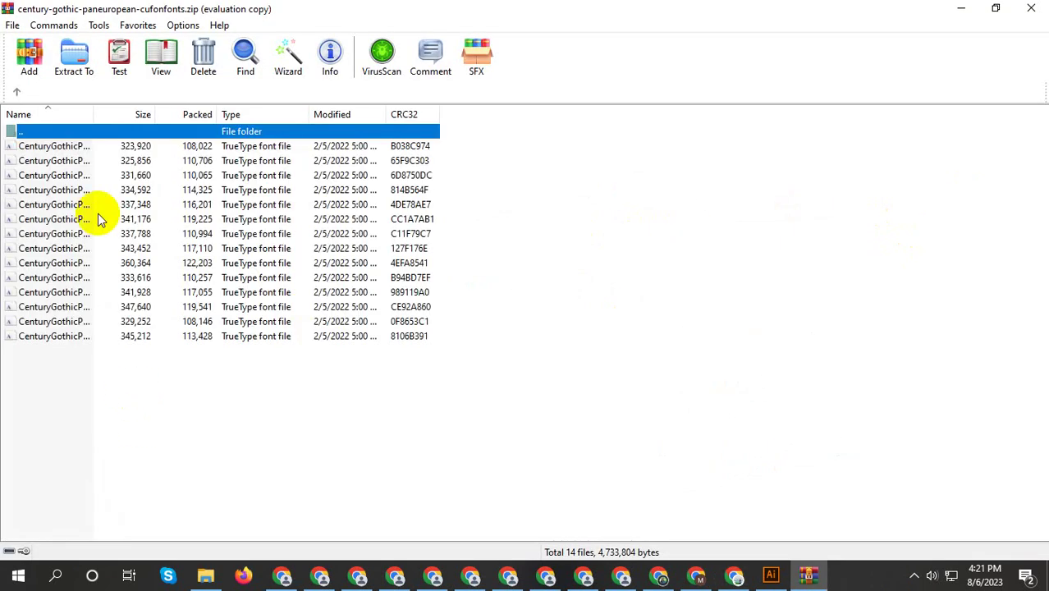
pyautogui.click(644, 220)
pyautogui.click(1032, 8)
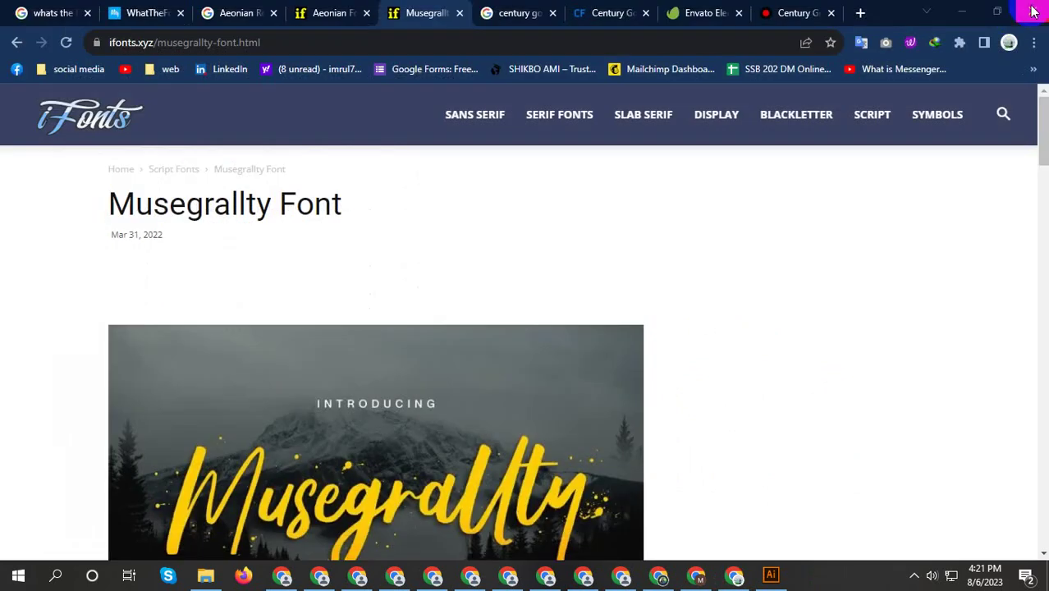
pyautogui.click(976, 9)
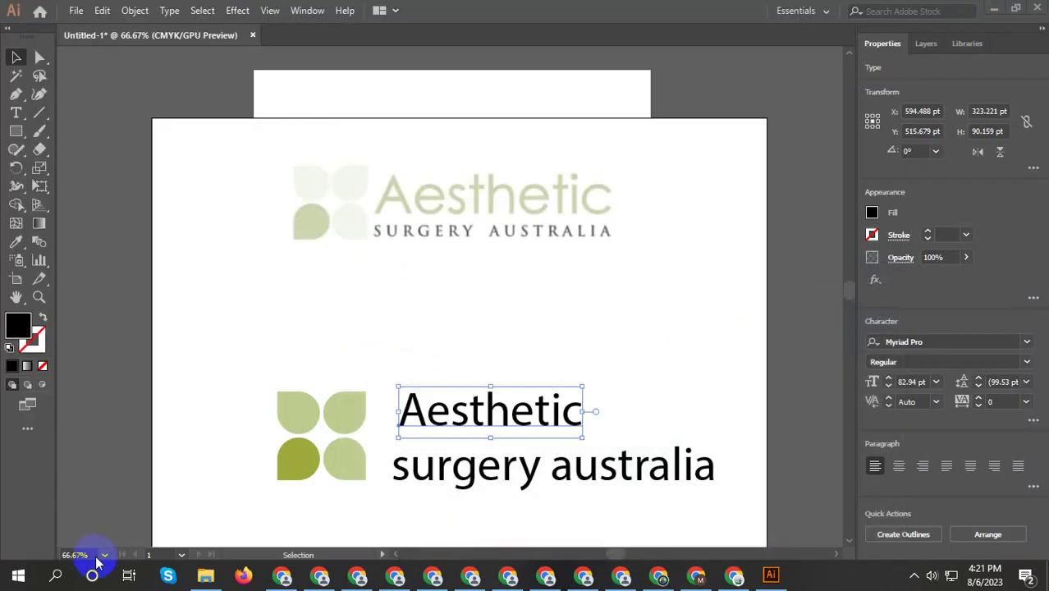
pyautogui.click(205, 574)
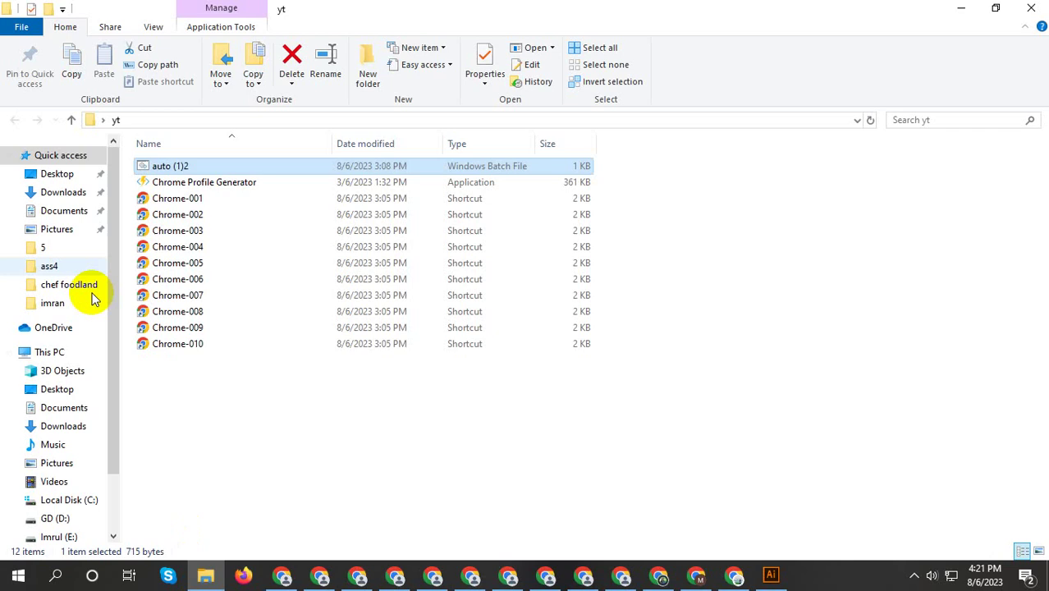
# Go to Downloads › Compressed and scroll through its 49 archives
pyautogui.click(63, 192)
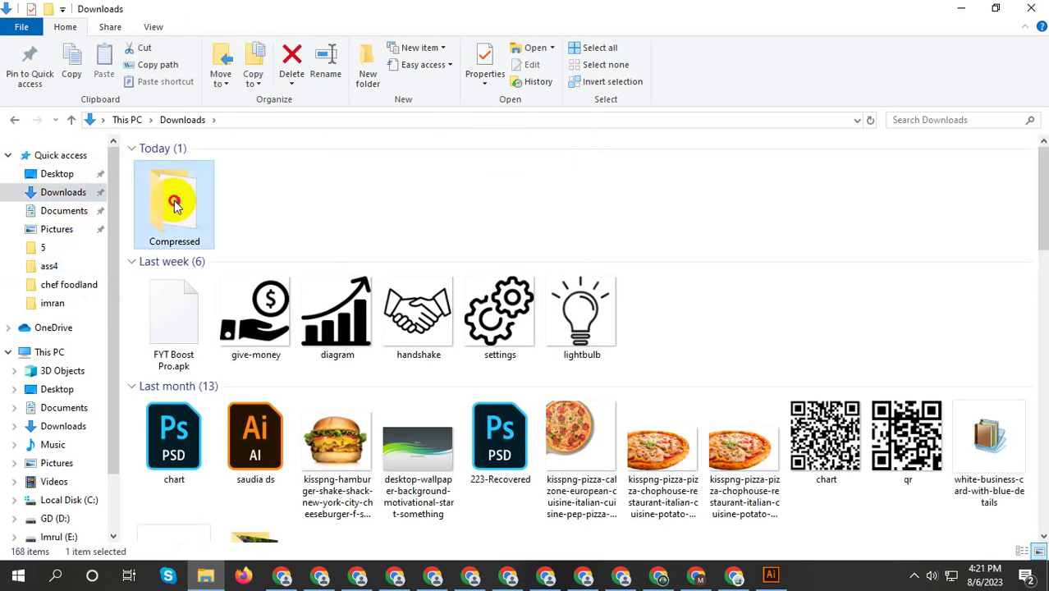
pyautogui.doubleClick(169, 188)
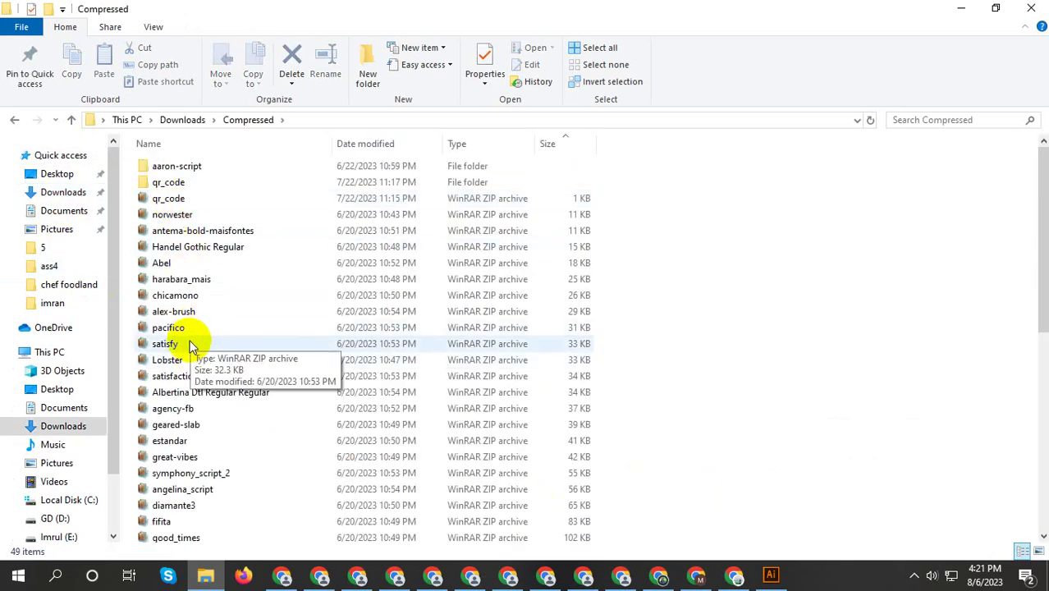
pyautogui.scroll(-1, 197, 296)
pyautogui.scroll(-2, 197, 320)
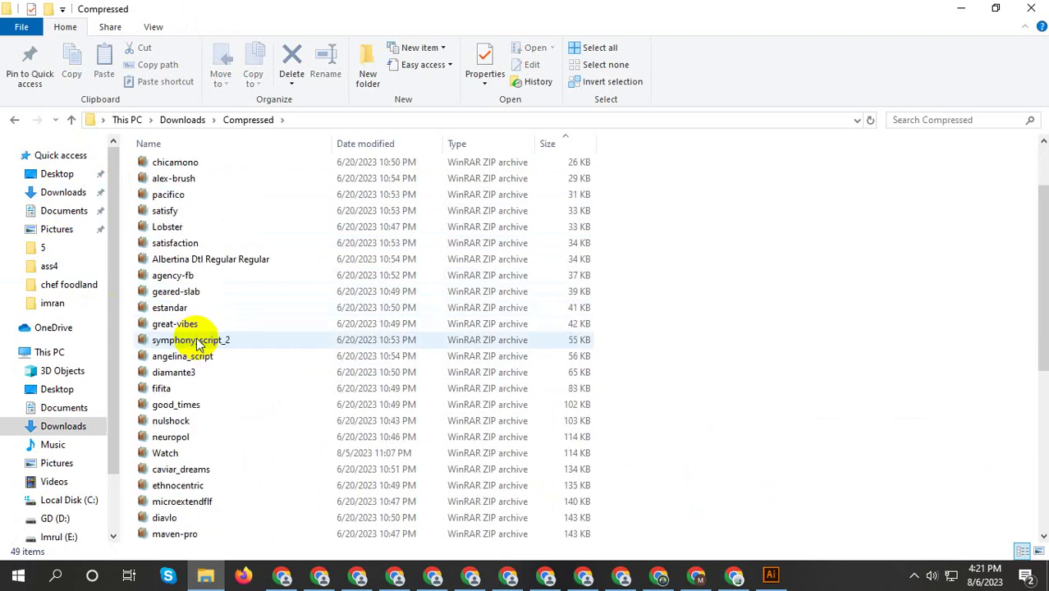
pyautogui.scroll(-5, 199, 342)
pyautogui.scroll(-1, 196, 361)
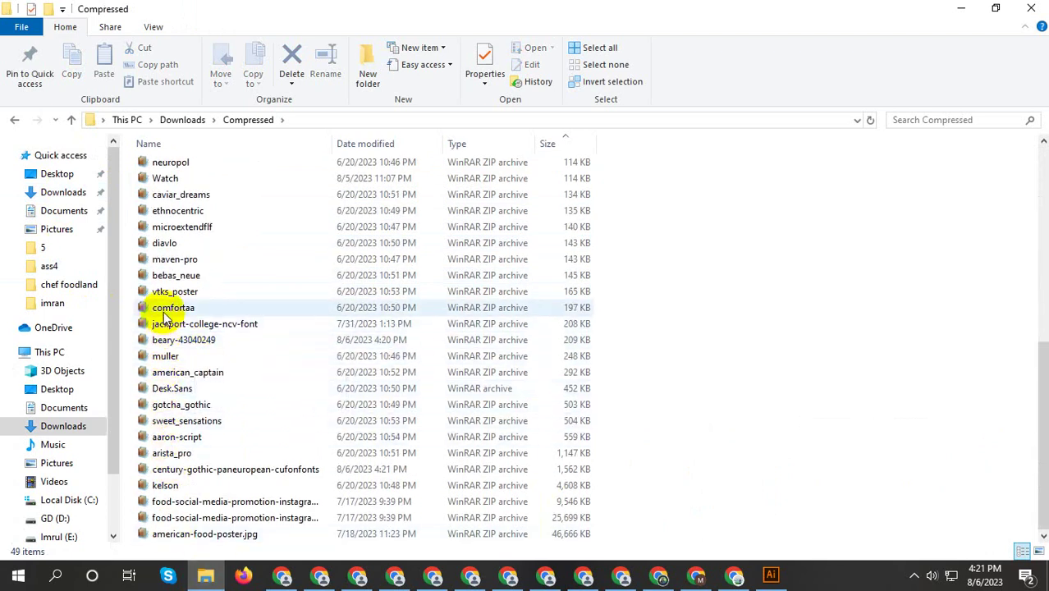
pyautogui.scroll(2, 168, 270)
pyautogui.scroll(1, 165, 252)
pyautogui.scroll(1, 164, 253)
pyautogui.scroll(2, 164, 253)
pyautogui.scroll(1, 177, 190)
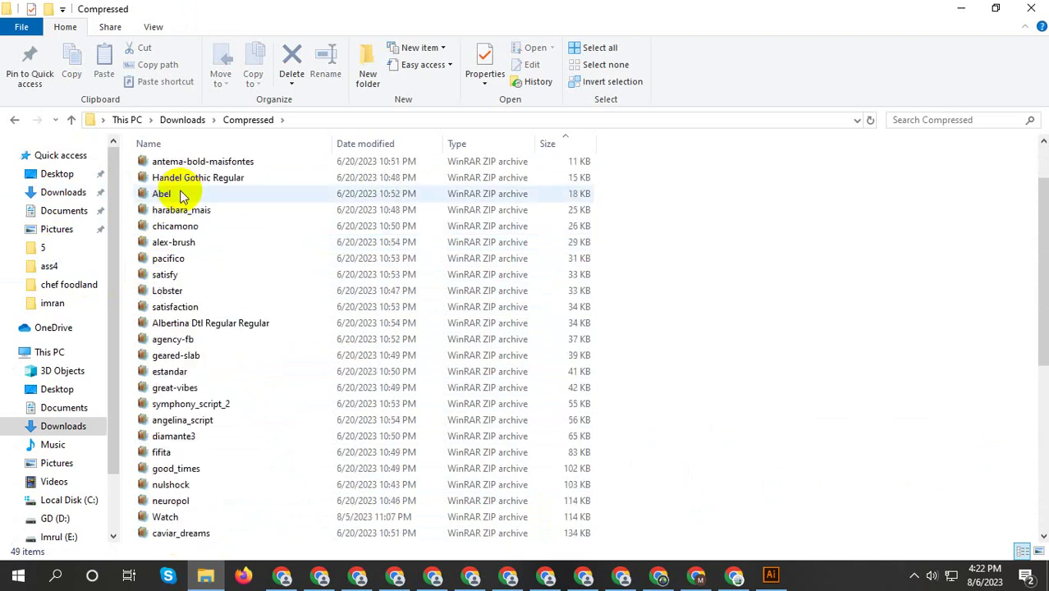
pyautogui.scroll(2, 176, 194)
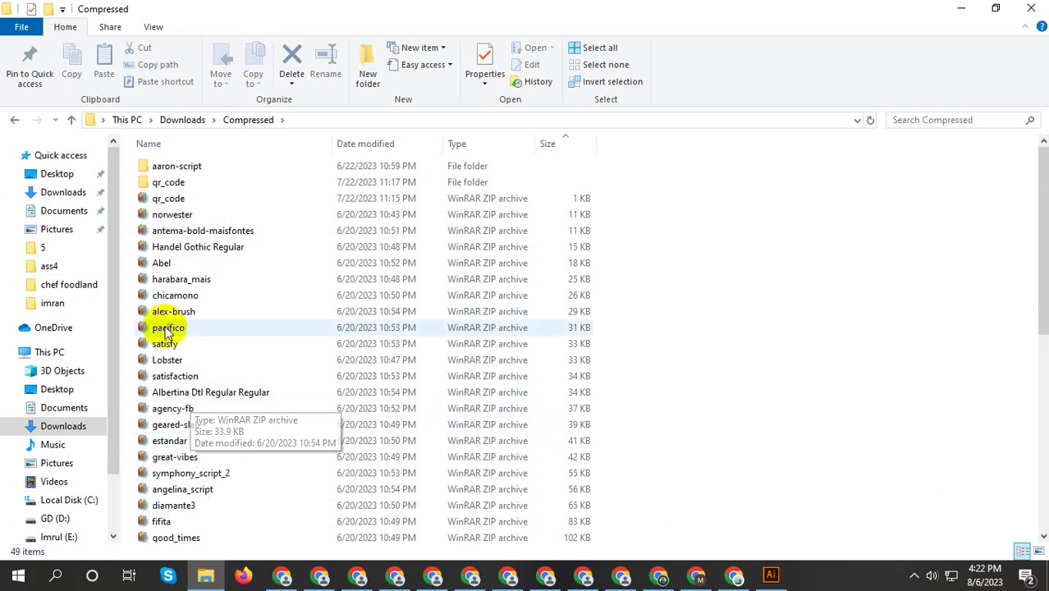
pyautogui.scroll(-1, 173, 302)
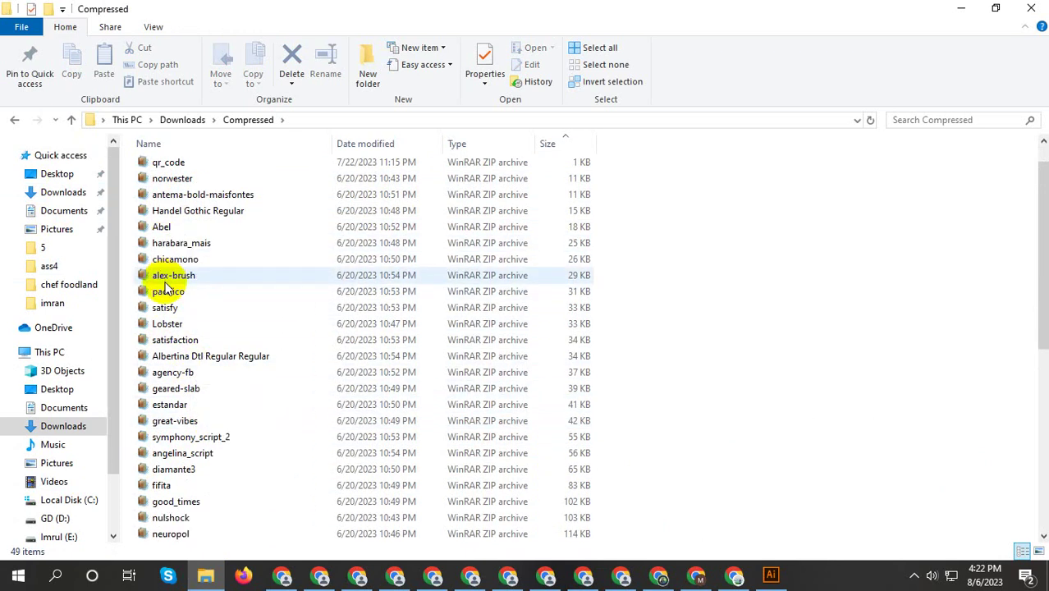
pyautogui.scroll(-1, 201, 394)
pyautogui.scroll(-1, 187, 414)
pyautogui.scroll(-1, 185, 420)
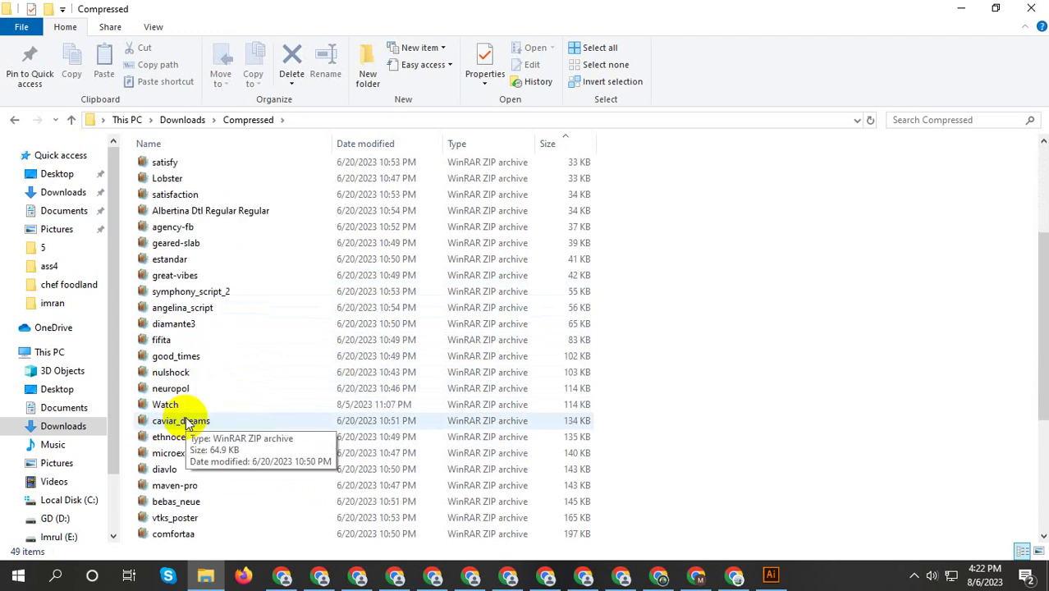
pyautogui.scroll(-1, 192, 443)
pyautogui.scroll(-1, 205, 480)
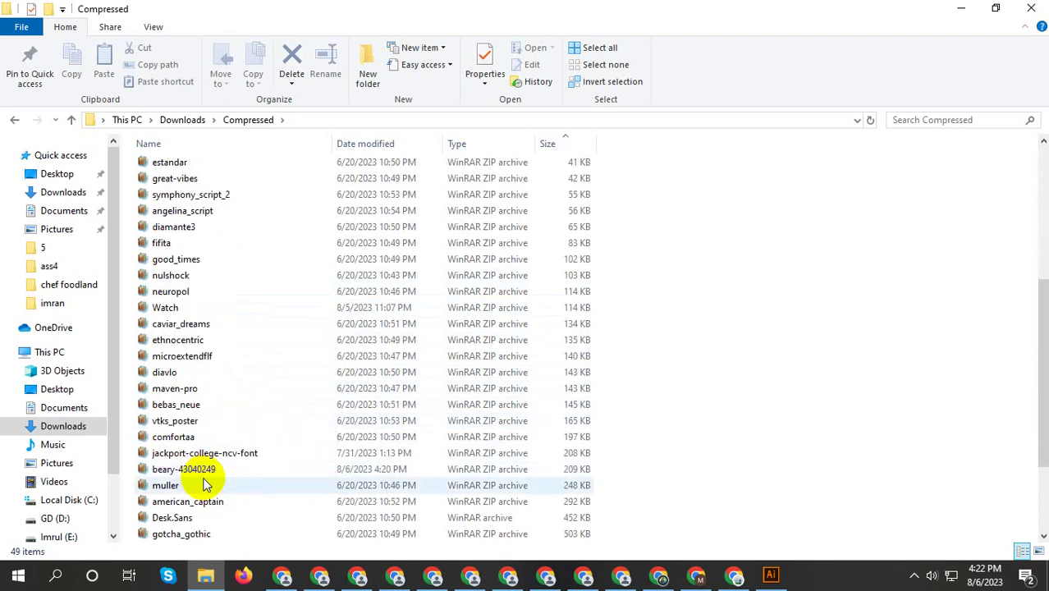
pyautogui.scroll(-3, 205, 484)
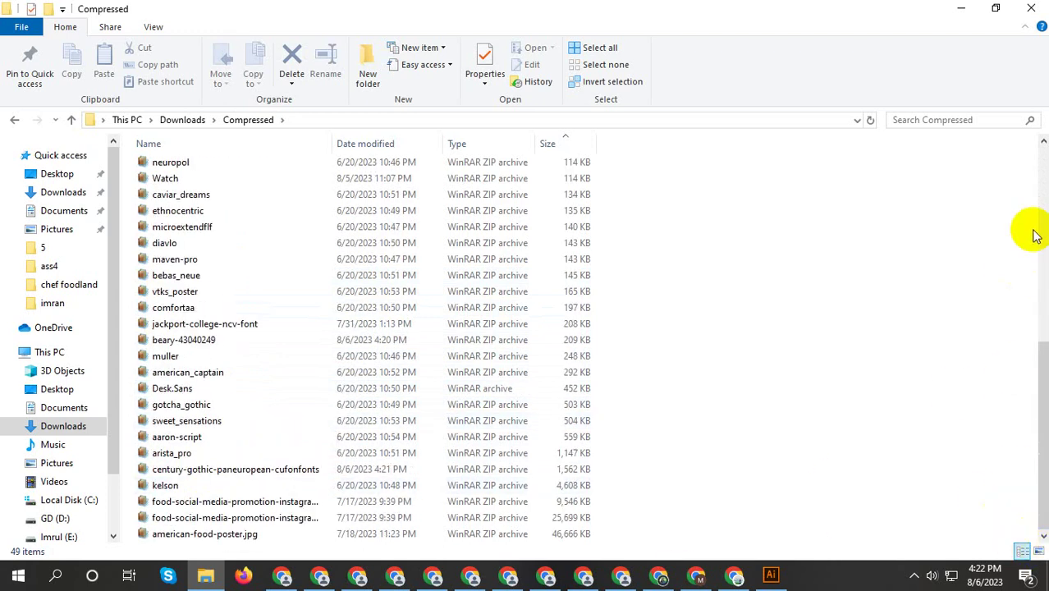
# Show the Compressed folder as Large icons and find the century-gothic-paneuropean-cufonfonts archive
pyautogui.click(870, 122)
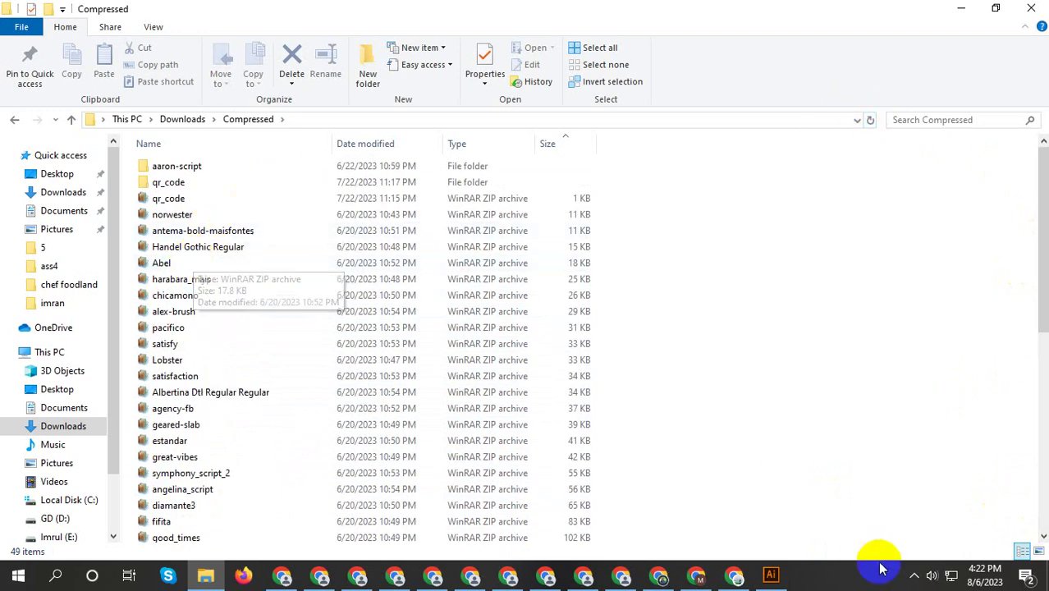
pyautogui.click(1038, 551)
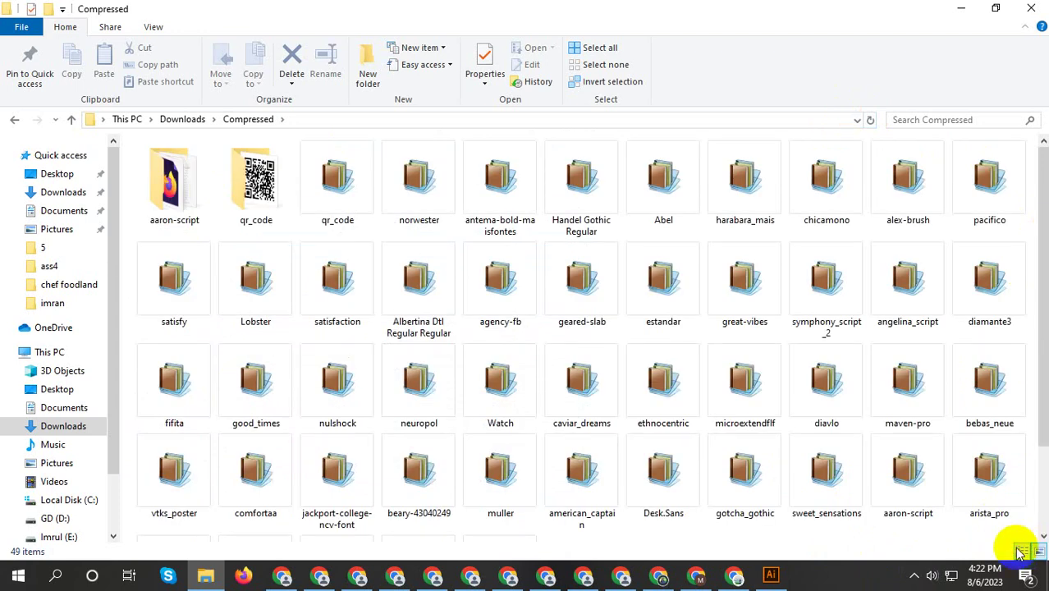
pyautogui.scroll(-2, 493, 304)
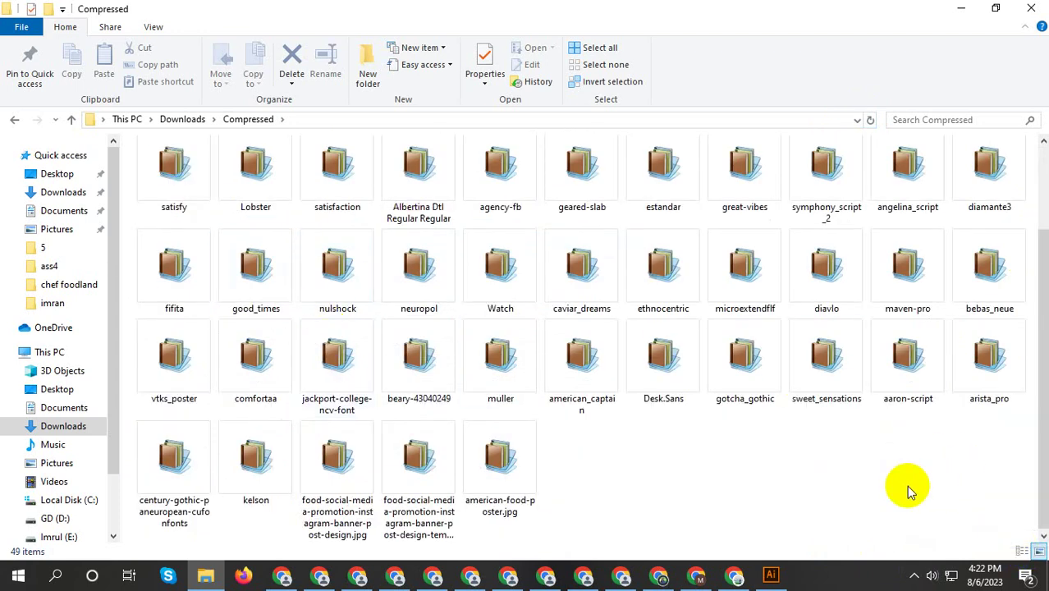
pyautogui.rightClick(172, 447)
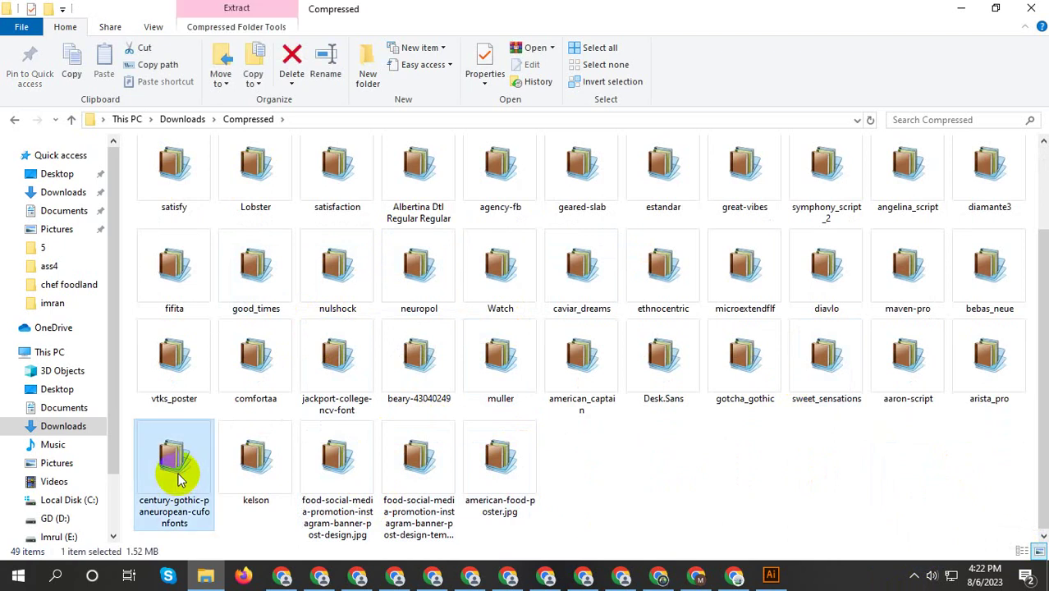
# Extract the century-gothic-paneuropean-cufonfonts archive with default settings and return to the details view
pyautogui.click(230, 197)
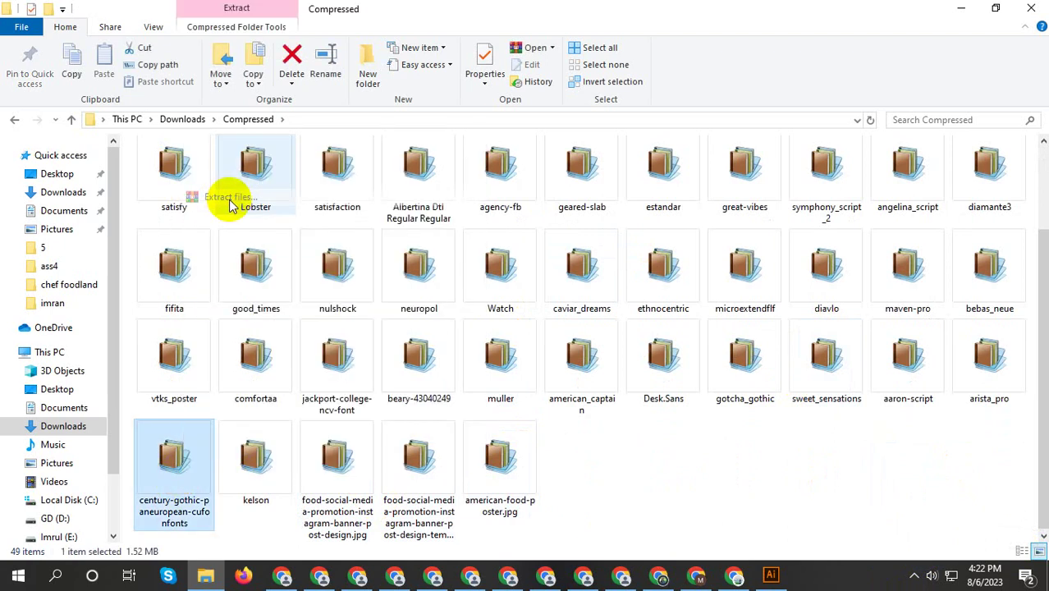
pyautogui.click(552, 463)
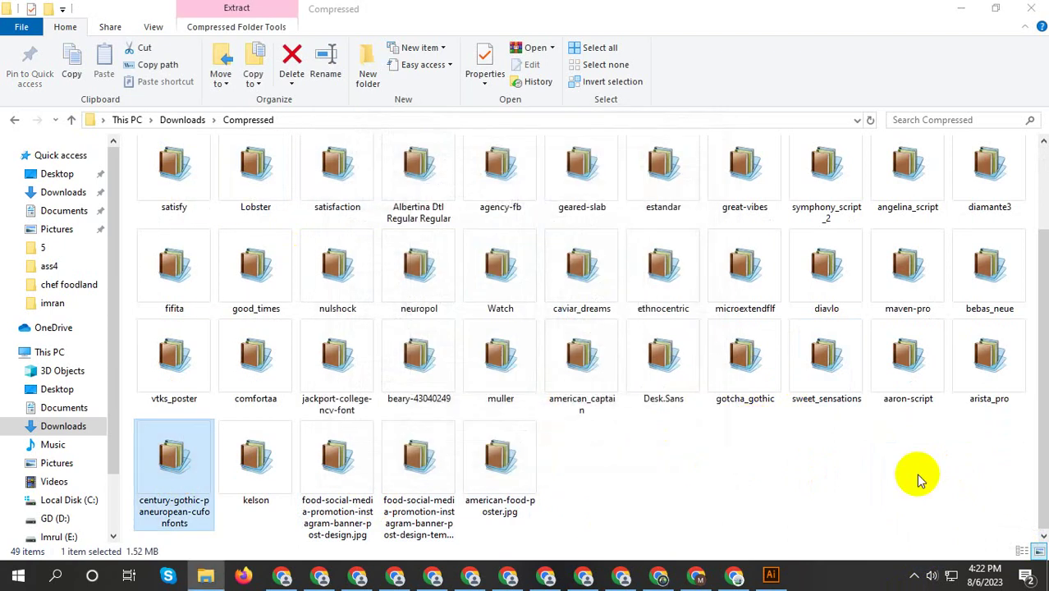
pyautogui.click(1021, 552)
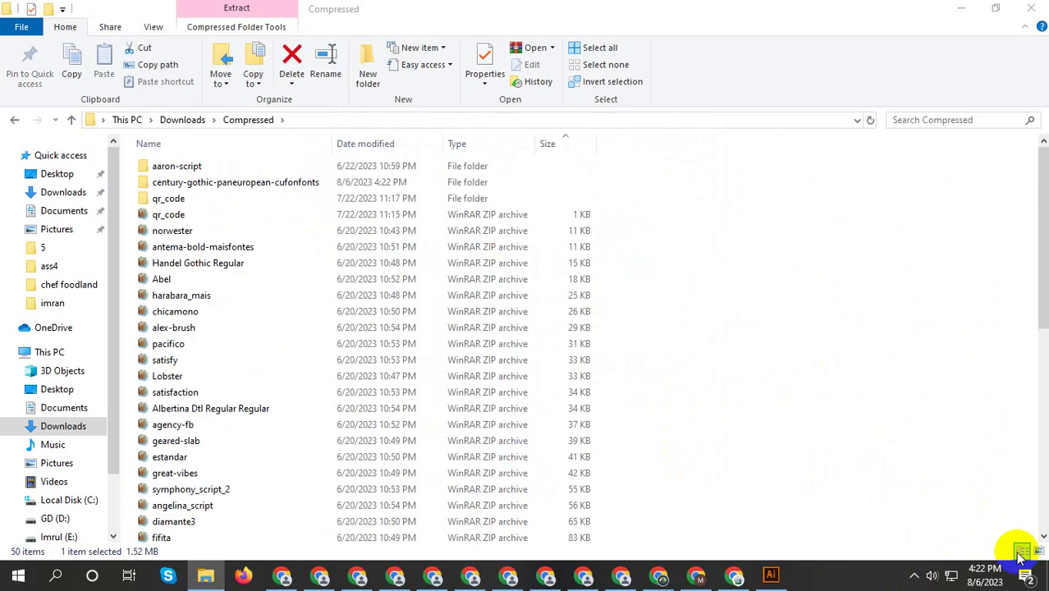
# Install all 14 Century Gothic Paneuropean fonts from the extracted folder, then close File Explorer
pyautogui.doubleClick(225, 182)
pyautogui.moveTo(168, 394); pyautogui.dragTo(183, 164)
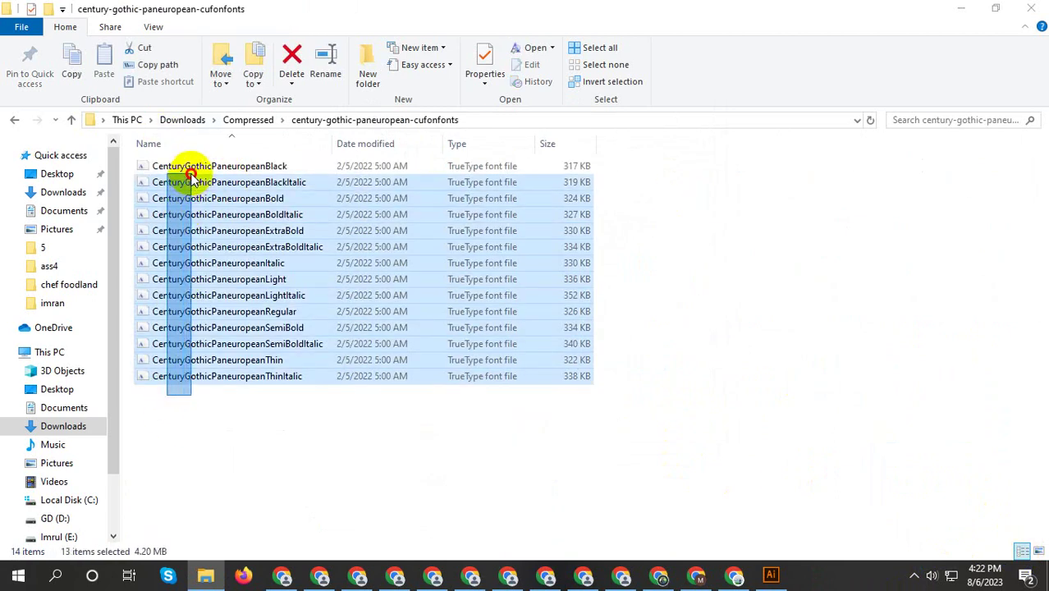
pyautogui.rightClick(189, 162)
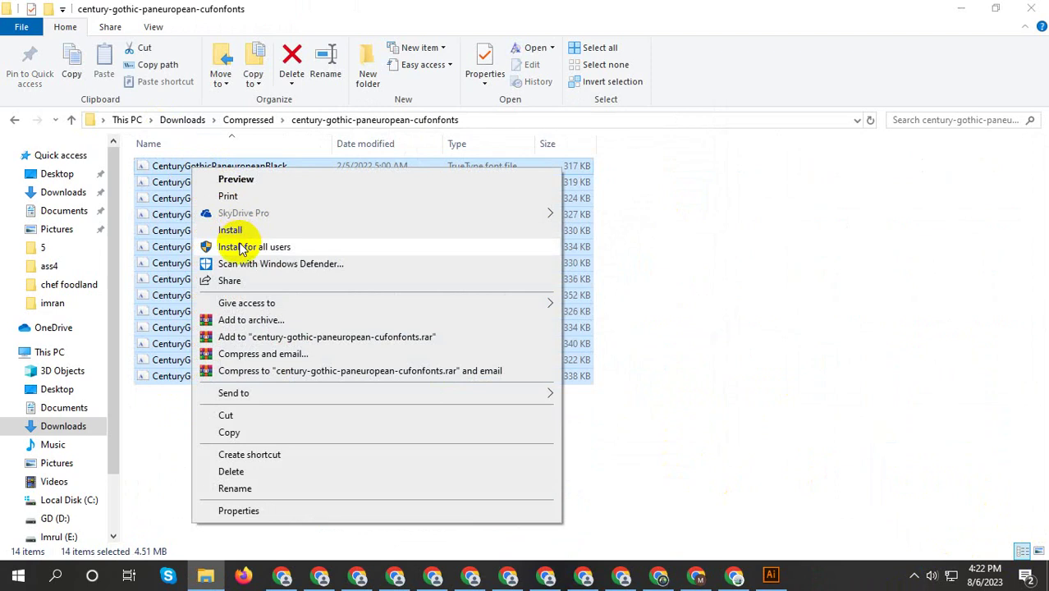
pyautogui.click(242, 232)
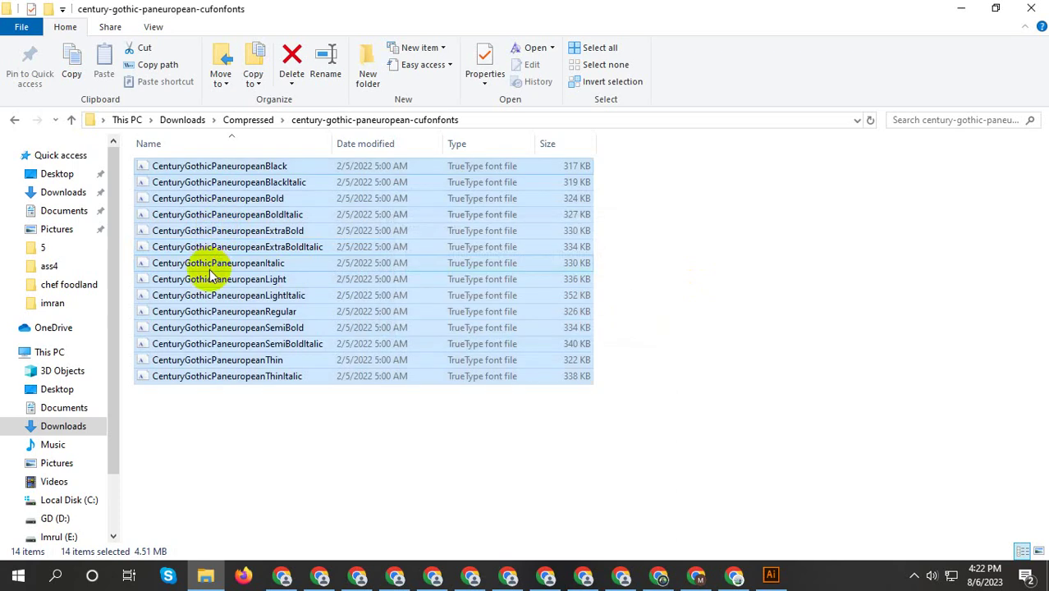
pyautogui.click(856, 247)
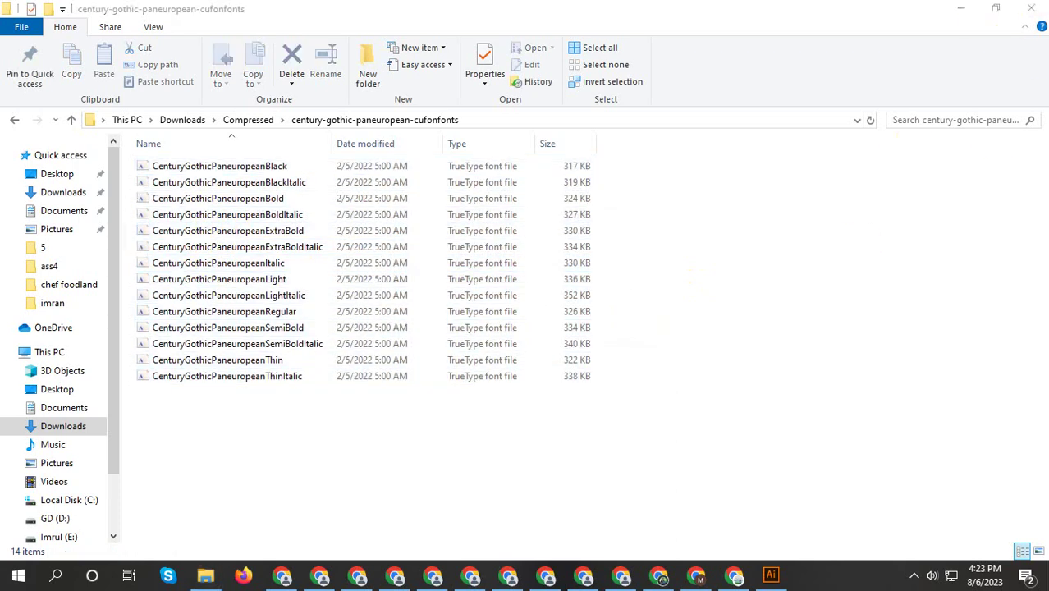
pyautogui.click(1031, 8)
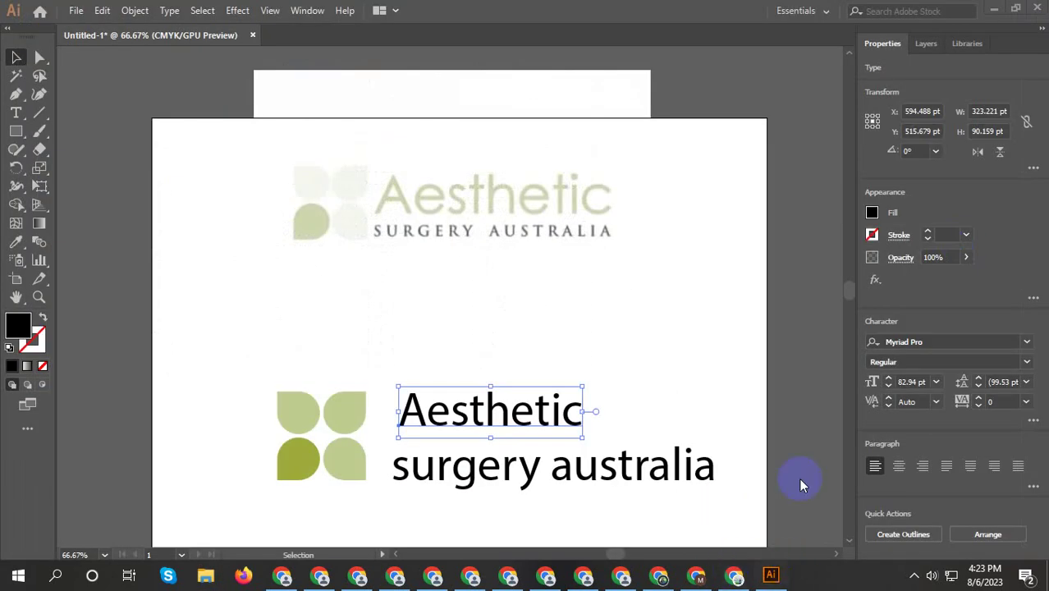
# Change the 'Aesthetic' word's font to Century Gothic Regular in the Character panel
pyautogui.click(944, 341)
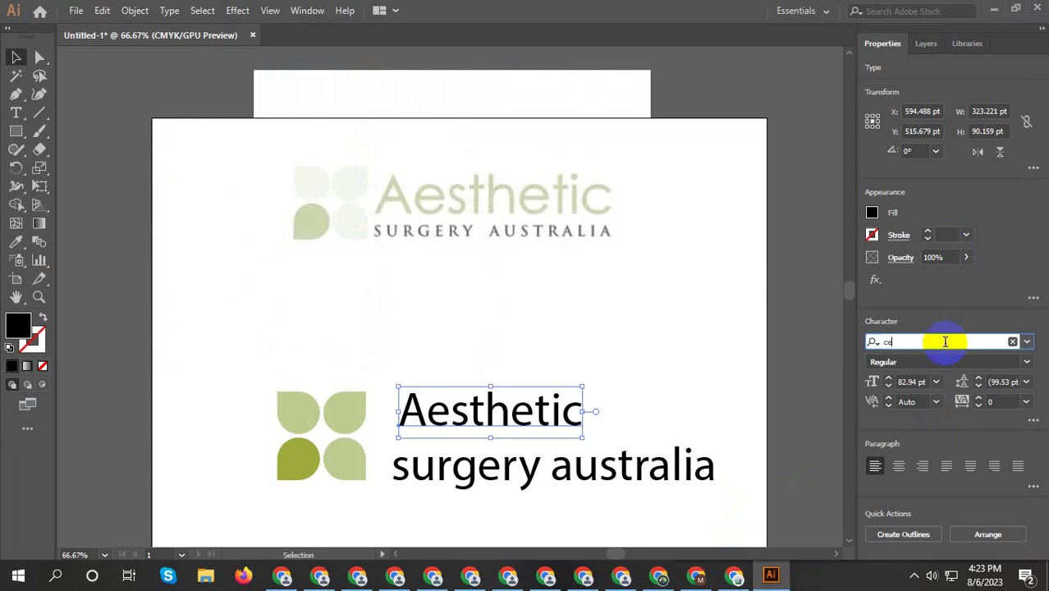
pyautogui.write('e')
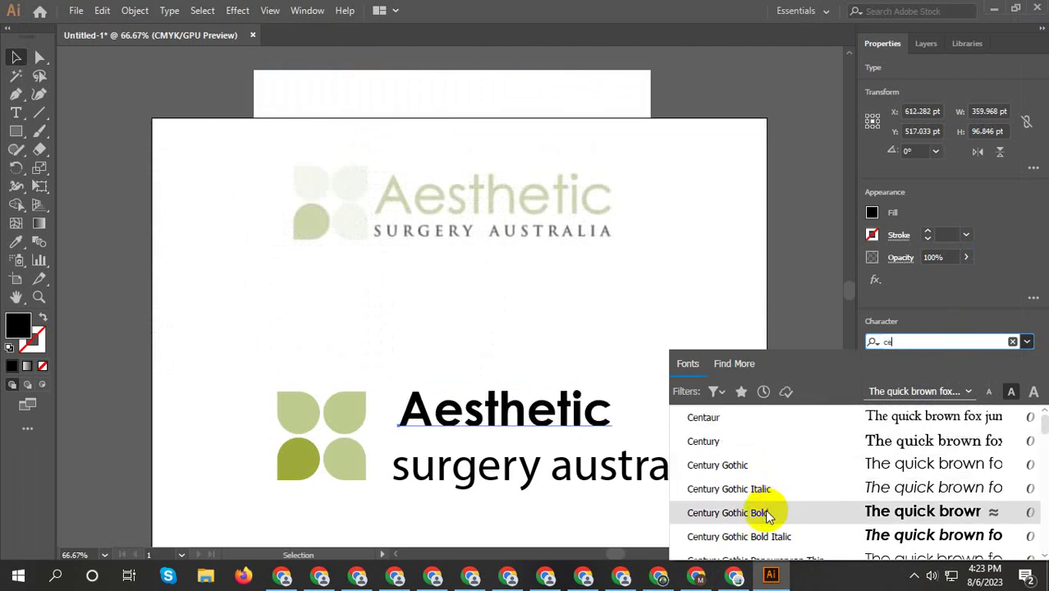
pyautogui.scroll(-1, 768, 512)
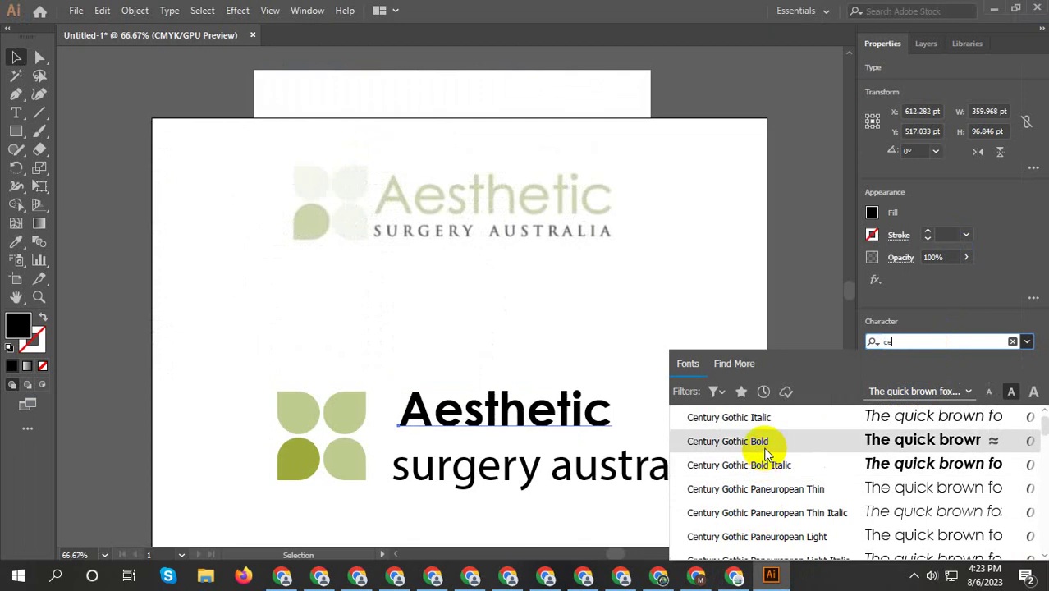
pyautogui.scroll(1, 769, 424)
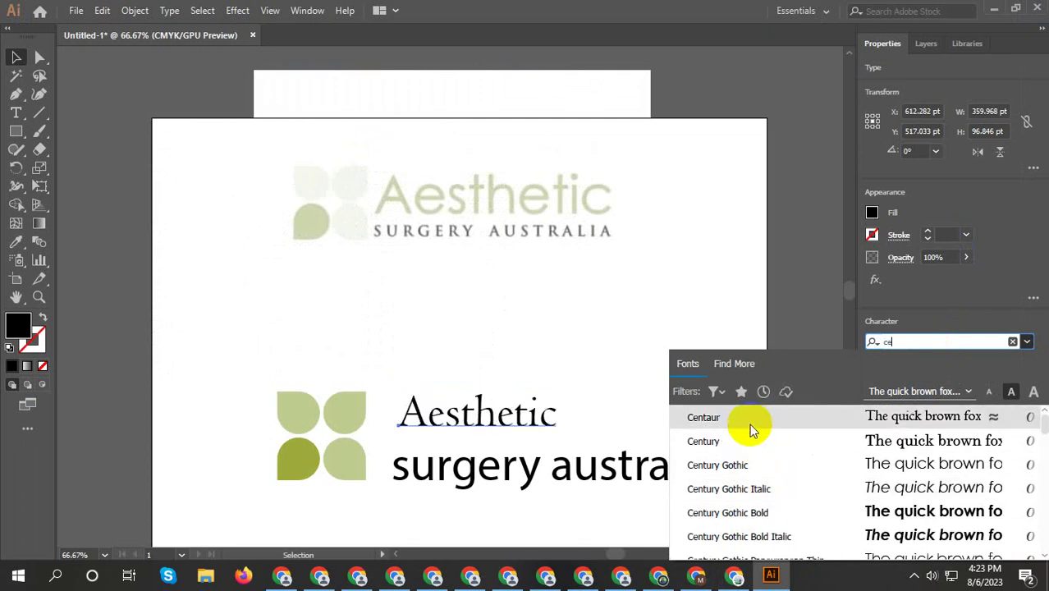
pyautogui.click(750, 474)
pyautogui.click(798, 428)
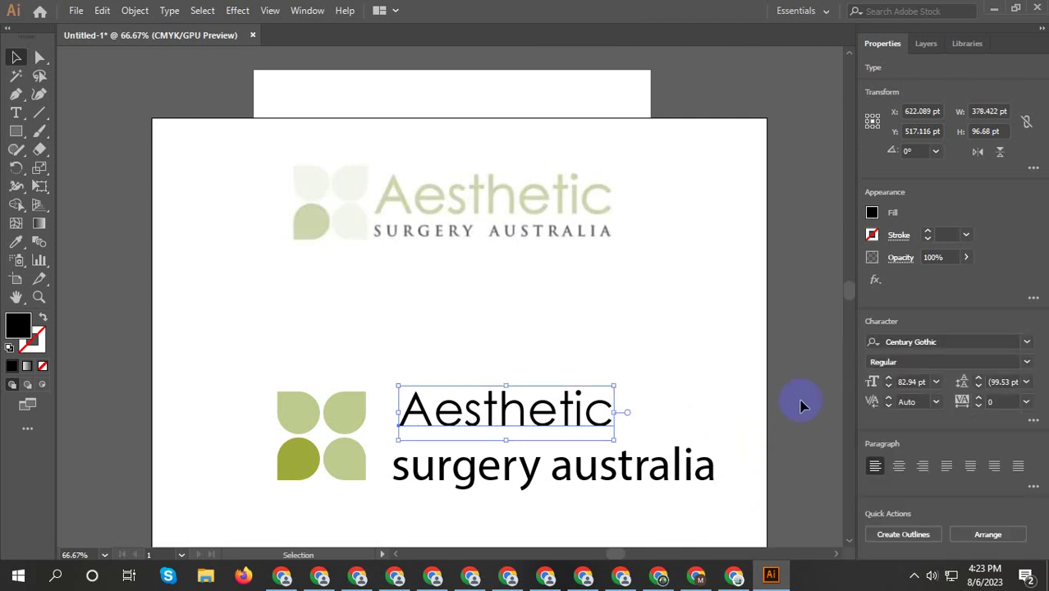
pyautogui.click(529, 420)
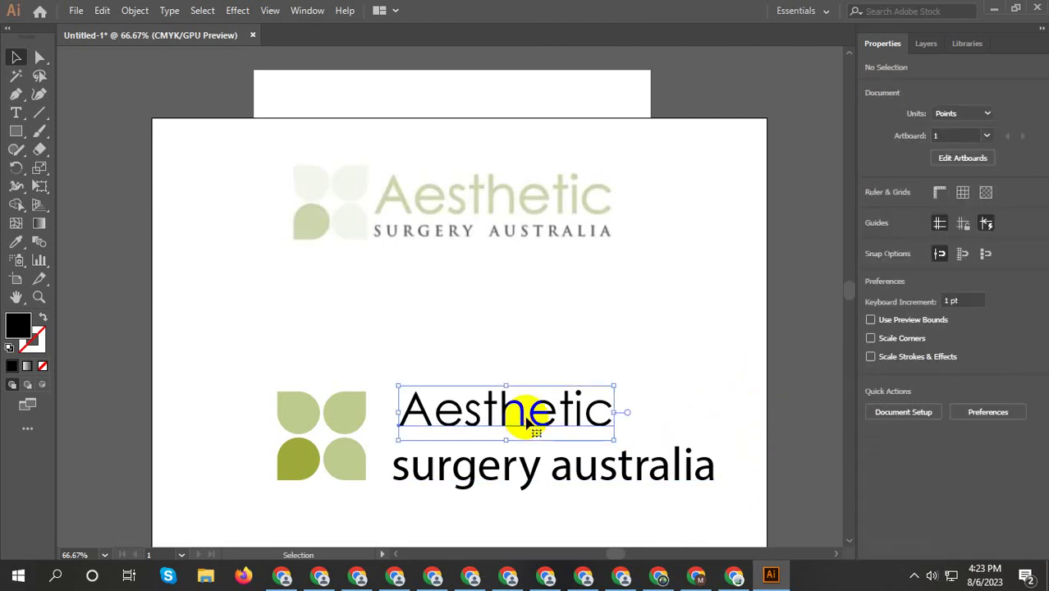
pyautogui.click(686, 476)
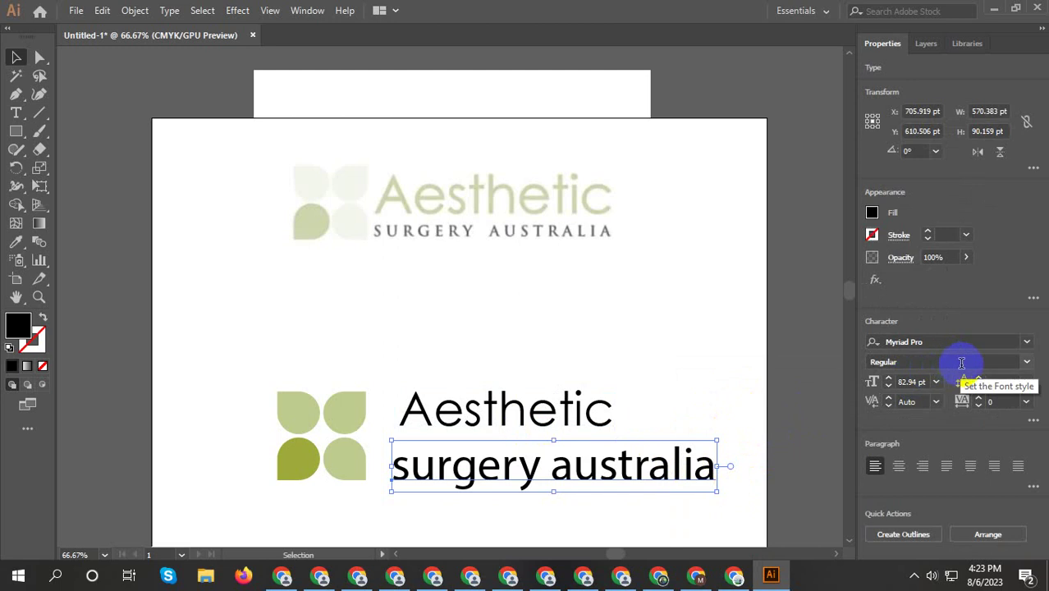
# Replace Myriad Pro with Roboto Slab Regular on the 'surgery australia' line
pyautogui.click(960, 362)
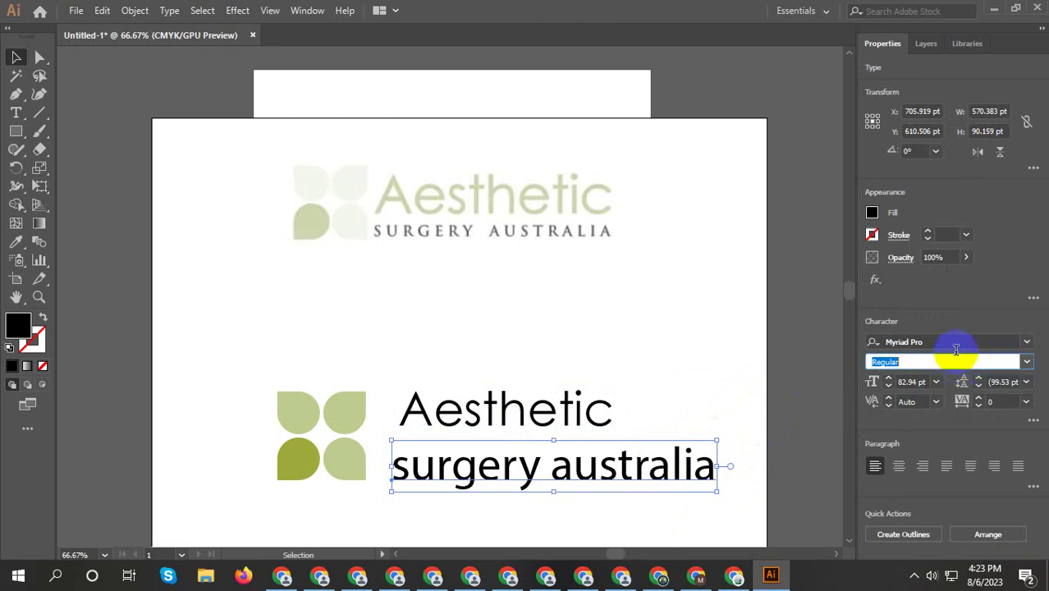
pyautogui.click(949, 339)
pyautogui.doubleClick(949, 339)
pyautogui.click(1025, 341)
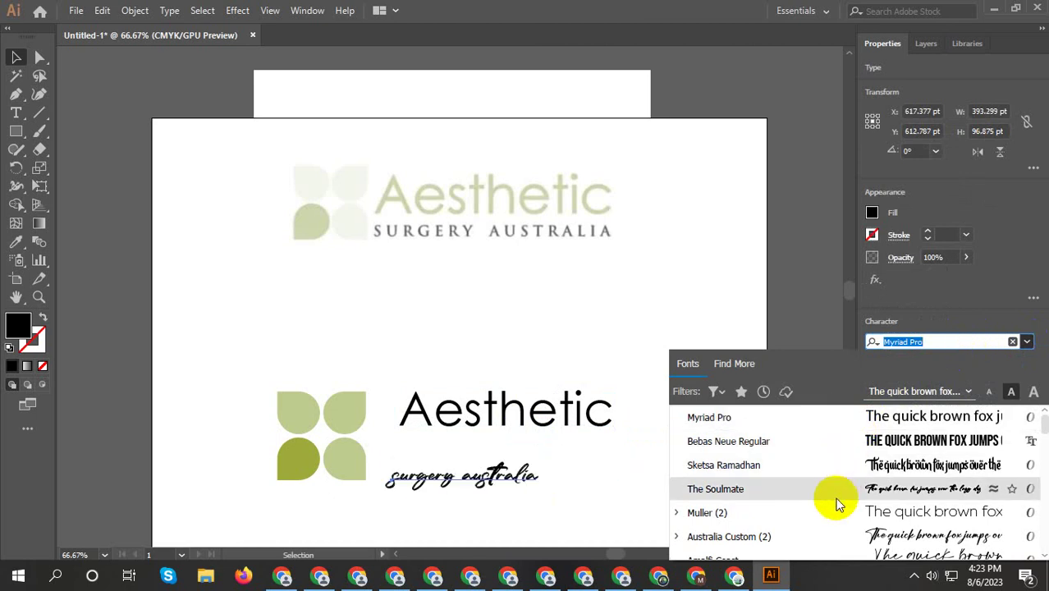
pyautogui.scroll(-1, 835, 507)
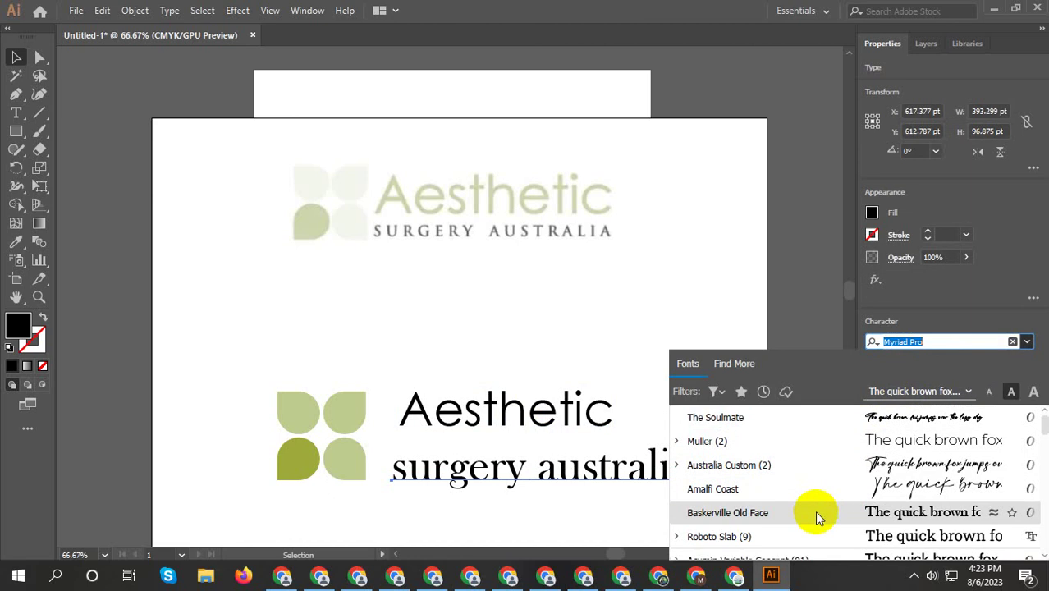
pyautogui.click(795, 536)
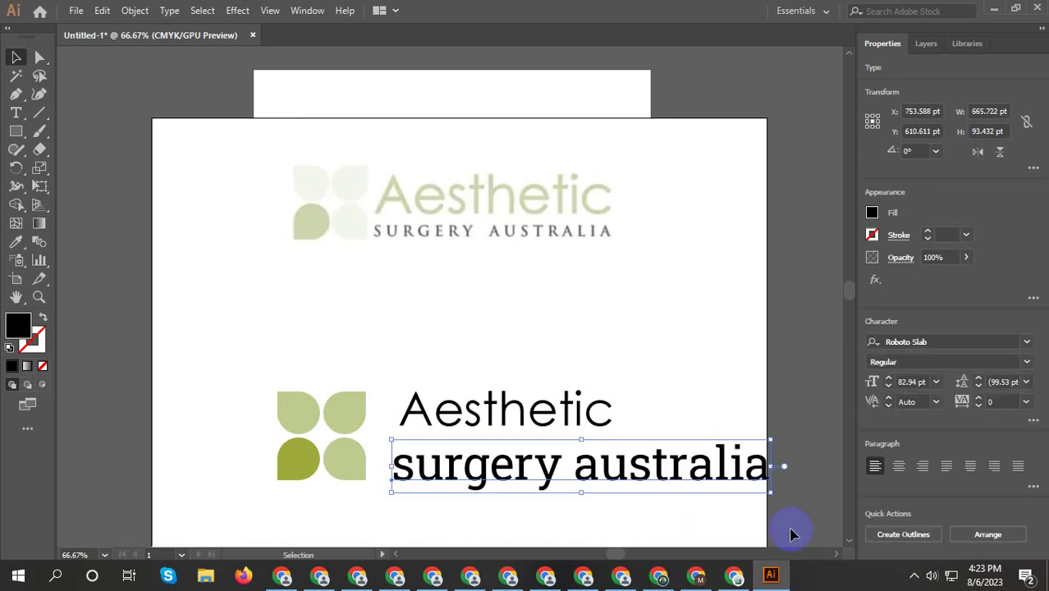
pyautogui.click(1033, 487)
pyautogui.click(924, 401)
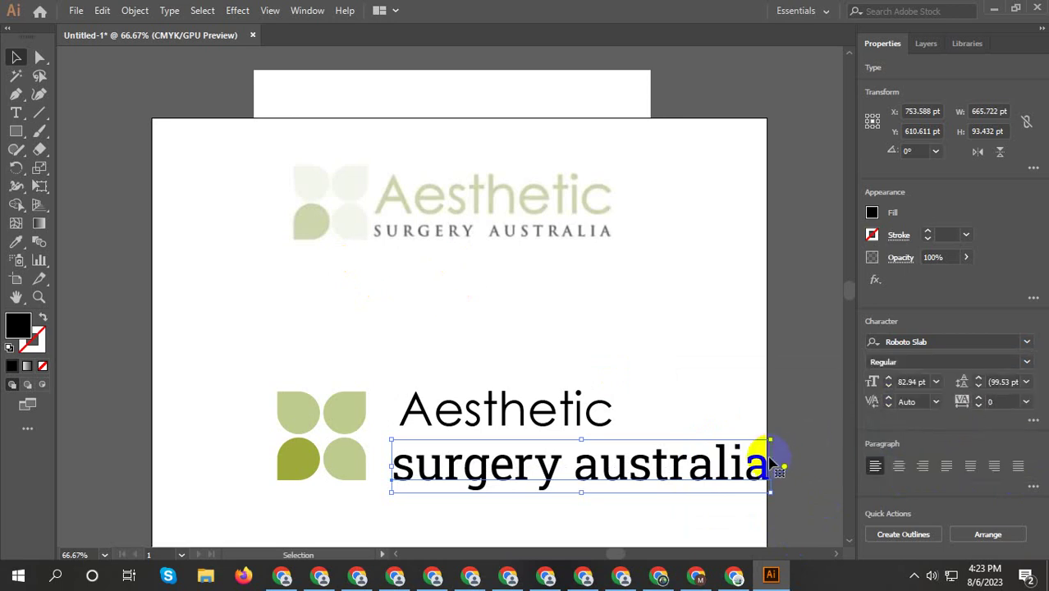
# Make the tagline All Caps and reduce its size to 35 pt
pyautogui.click(1033, 420)
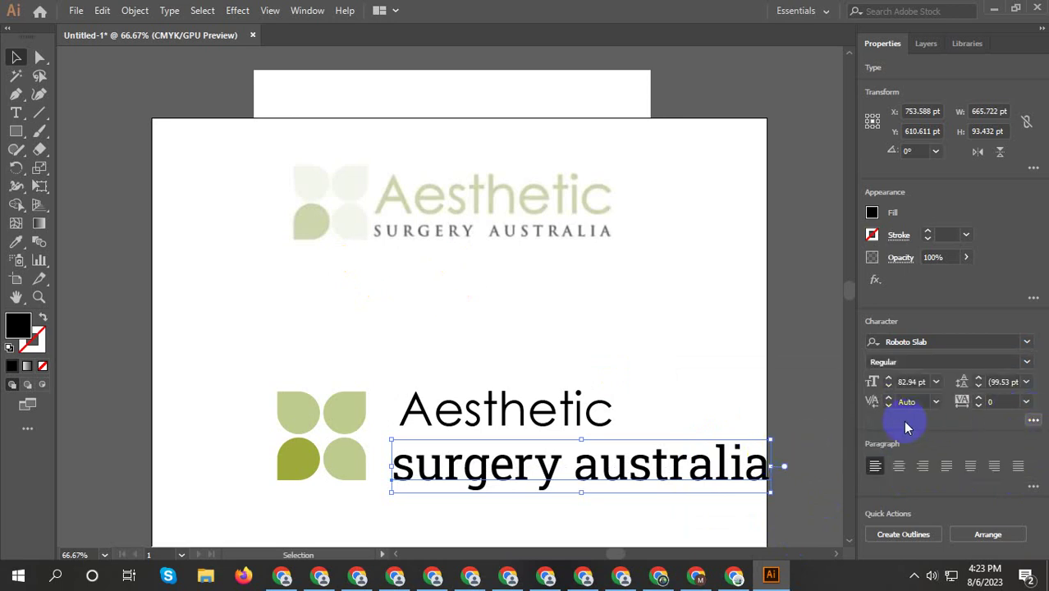
pyautogui.click(877, 380)
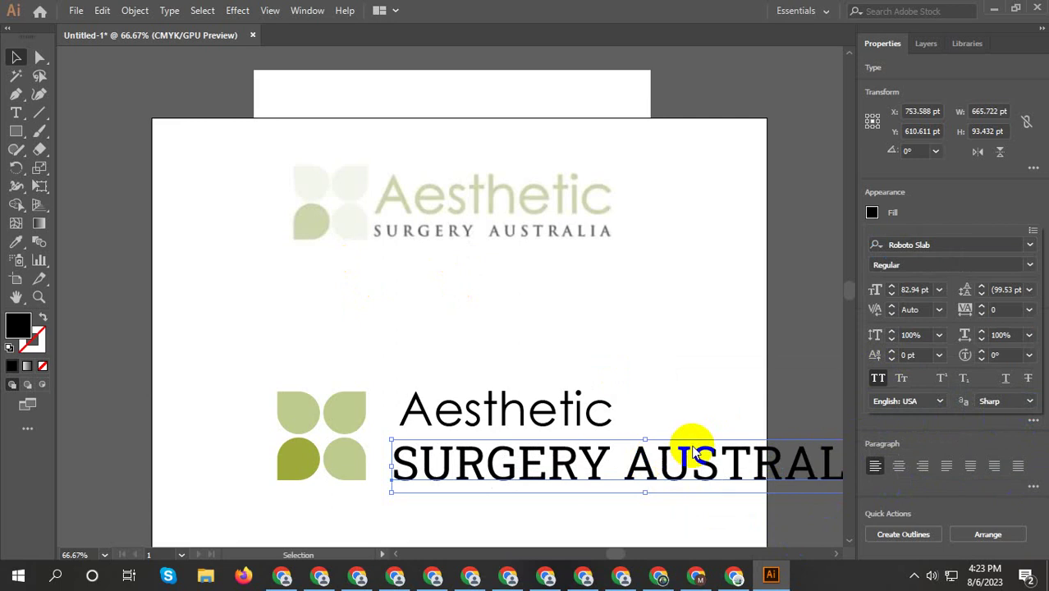
pyautogui.click(903, 290)
pyautogui.click(892, 297)
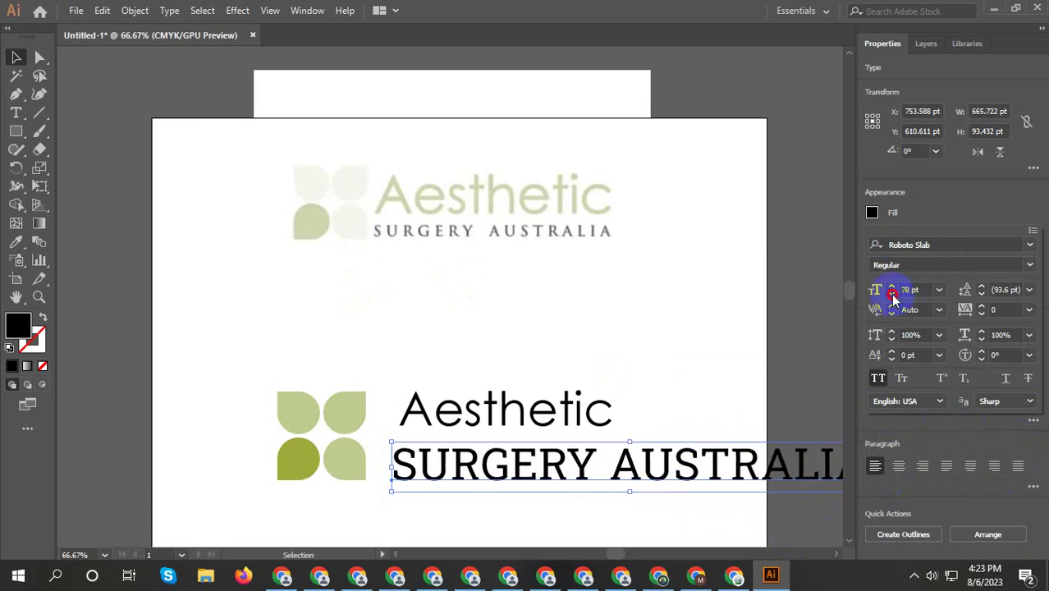
pyautogui.click(893, 297)
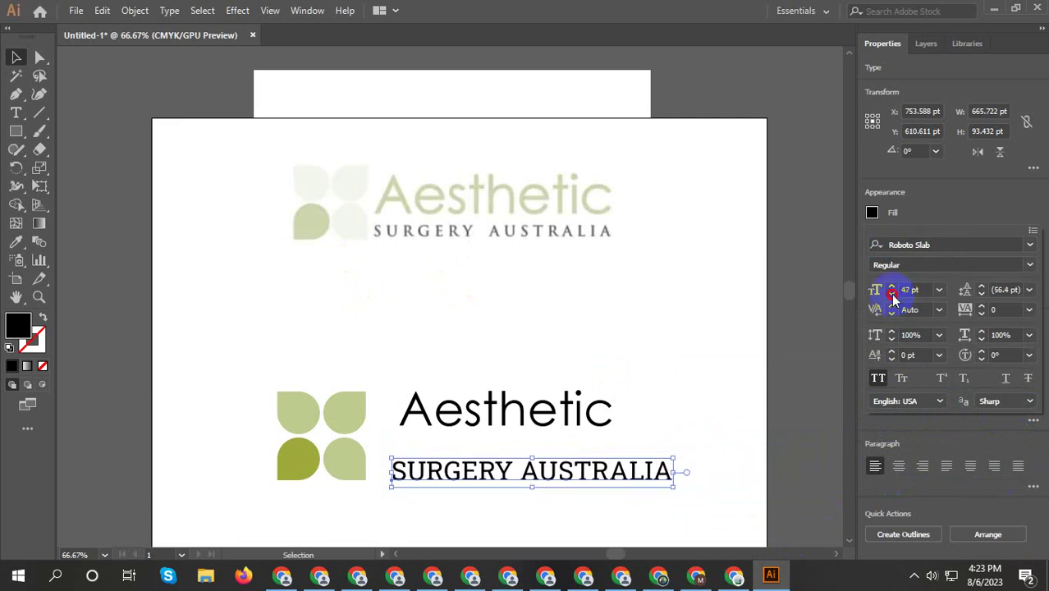
pyautogui.click(893, 297)
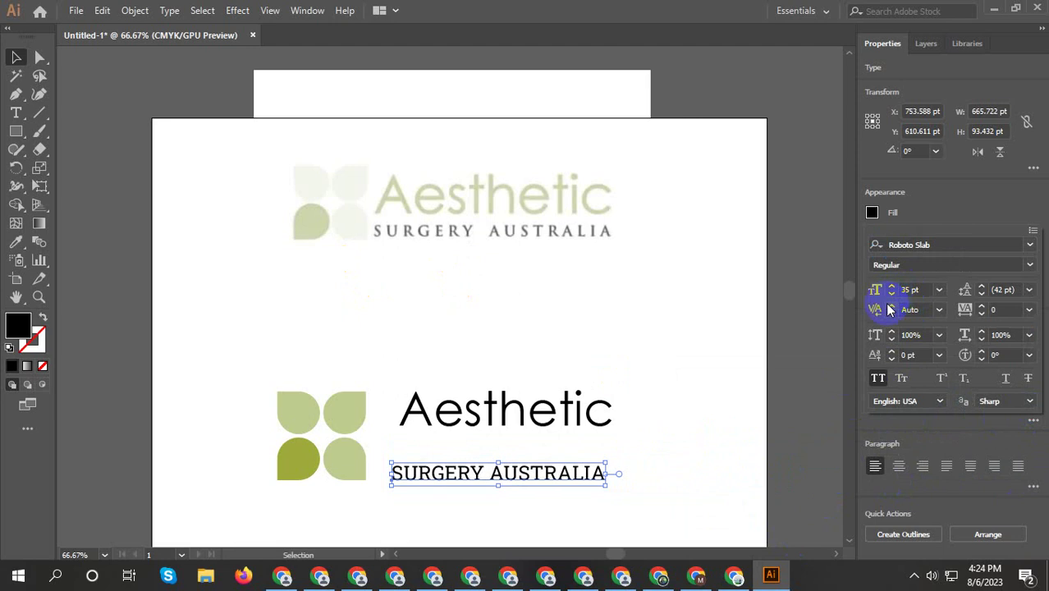
# Set the SURGERY AUSTRALIA letter spacing (tracking) to 250
pyautogui.click(566, 510)
pyautogui.click(541, 487)
pyautogui.click(962, 404)
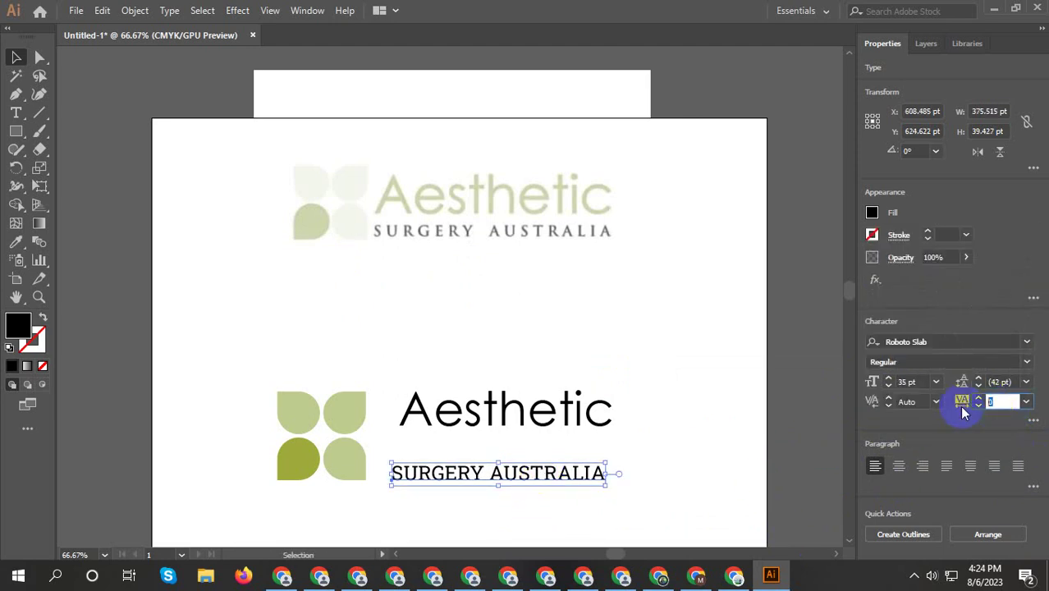
pyautogui.write('100')
pyautogui.press('Return')
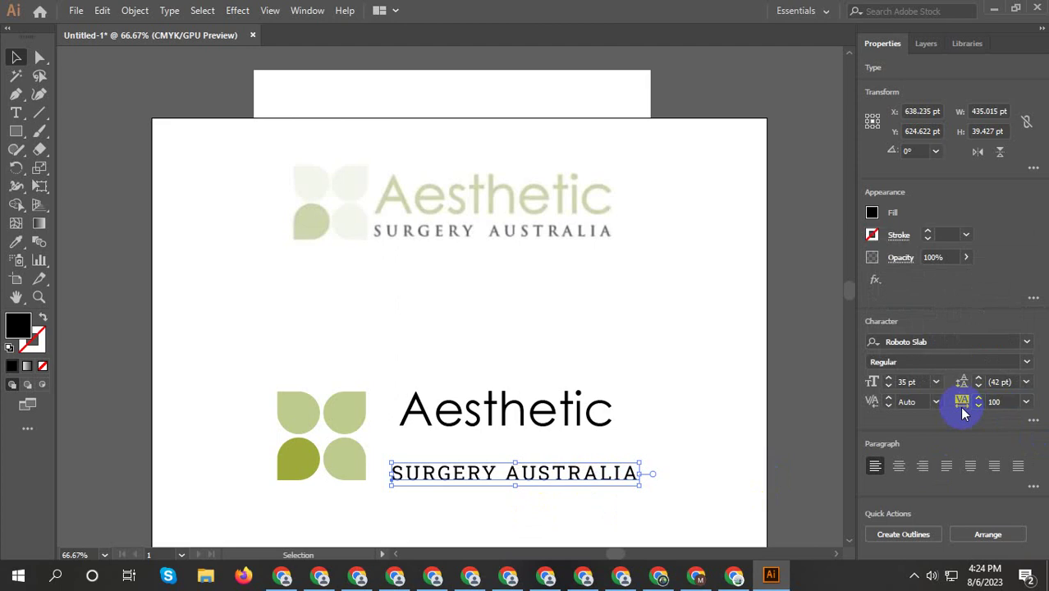
pyautogui.click(1004, 402)
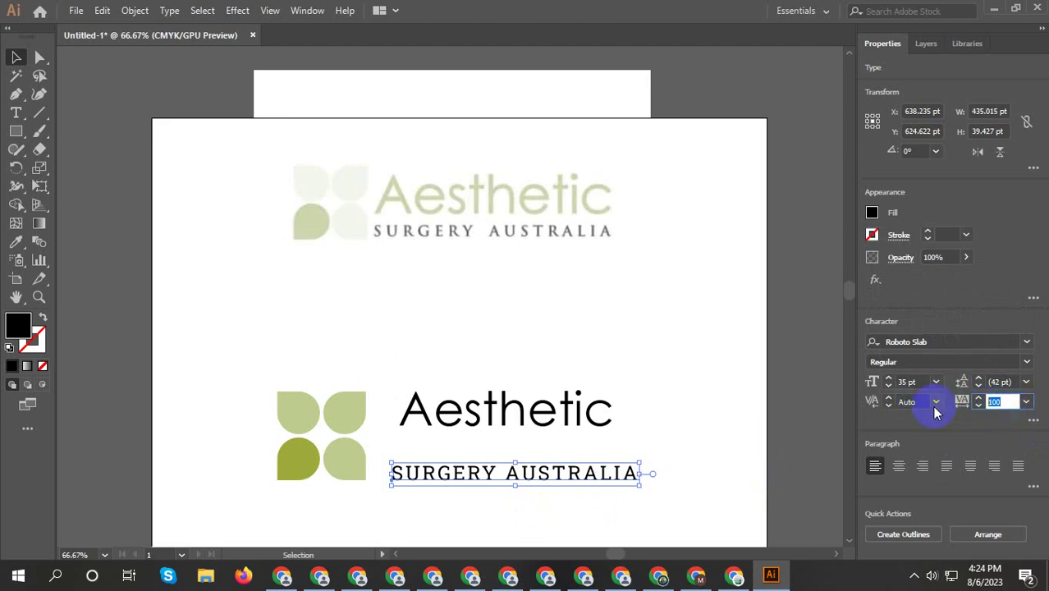
pyautogui.write('250')
pyautogui.press('Return')
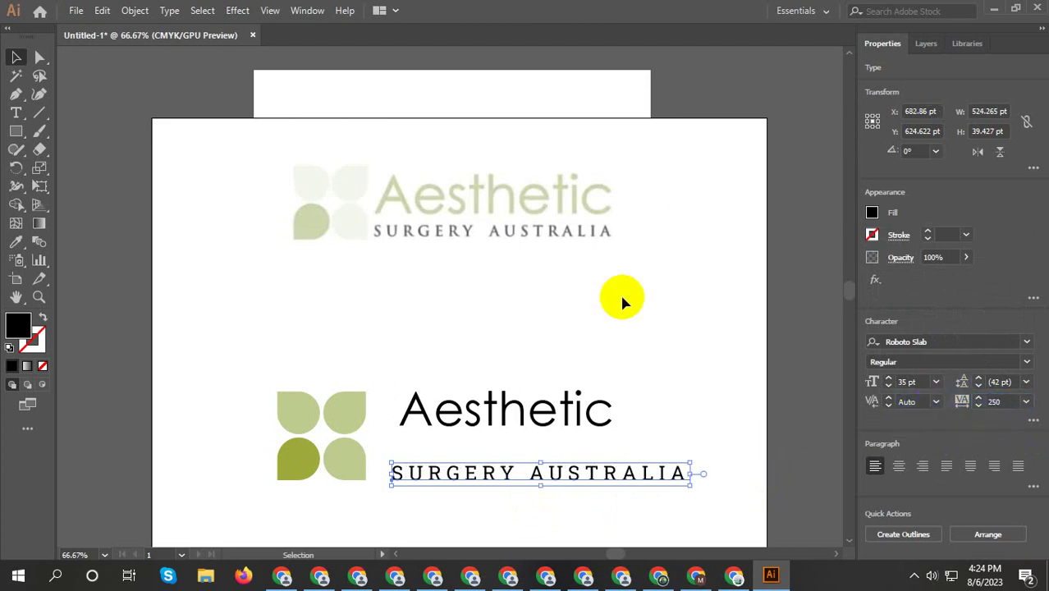
pyautogui.click(638, 328)
pyautogui.scroll(-3, 616, 394)
pyautogui.scroll(2, 607, 443)
pyautogui.click(657, 427)
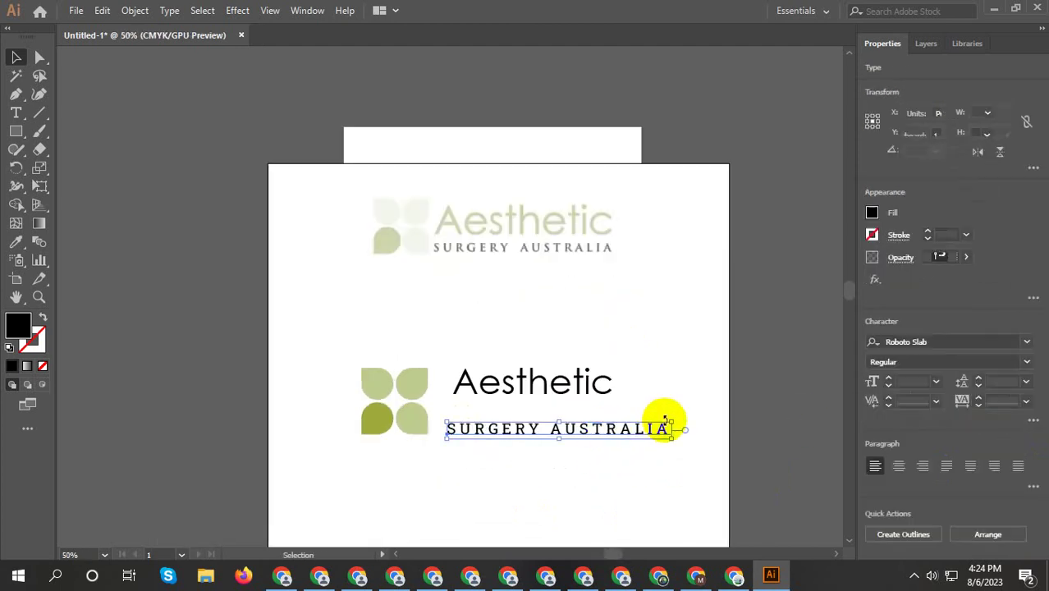
# Scale SURGERY AUSTRALIA down to about 26 pt and move Aesthetic just above it
pyautogui.moveTo(673, 420); pyautogui.dragTo(660, 422)
pyautogui.click(662, 425)
pyautogui.moveTo(595, 437)
pyautogui.mouseDown()
pyautogui.moveTo(567, 426)
pyautogui.moveTo(651, 449)
pyautogui.mouseUp()
pyautogui.click(651, 450)
pyautogui.scroll(2, 604, 435)
pyautogui.moveTo(533, 329); pyautogui.dragTo(527, 351)
pyautogui.click(627, 452)
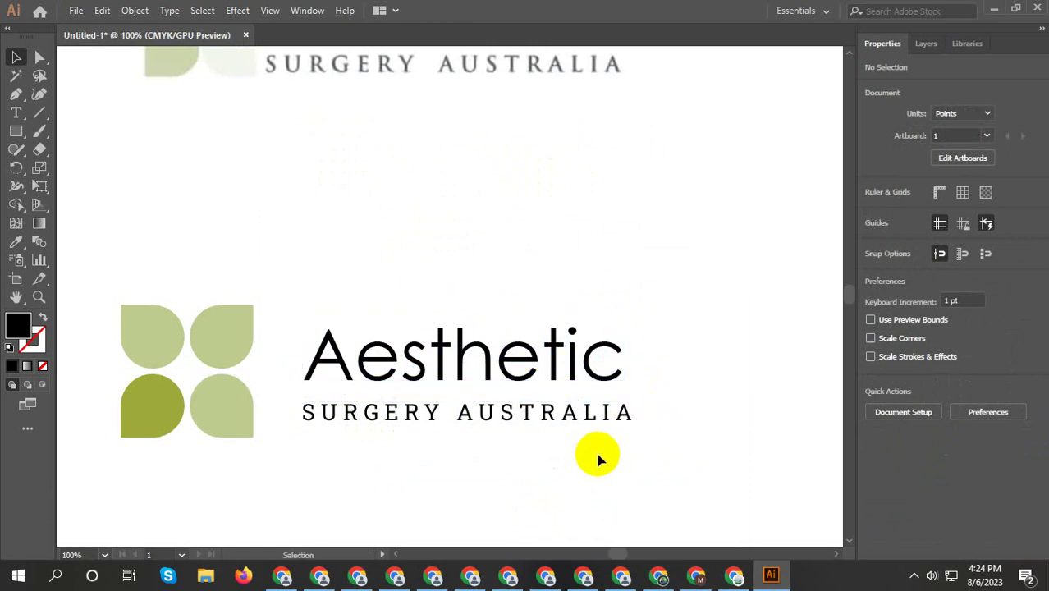
# Left-align the Aesthetic and SURGERY AUSTRALIA lines, undoing a trial centre alignment
pyautogui.click(575, 334)
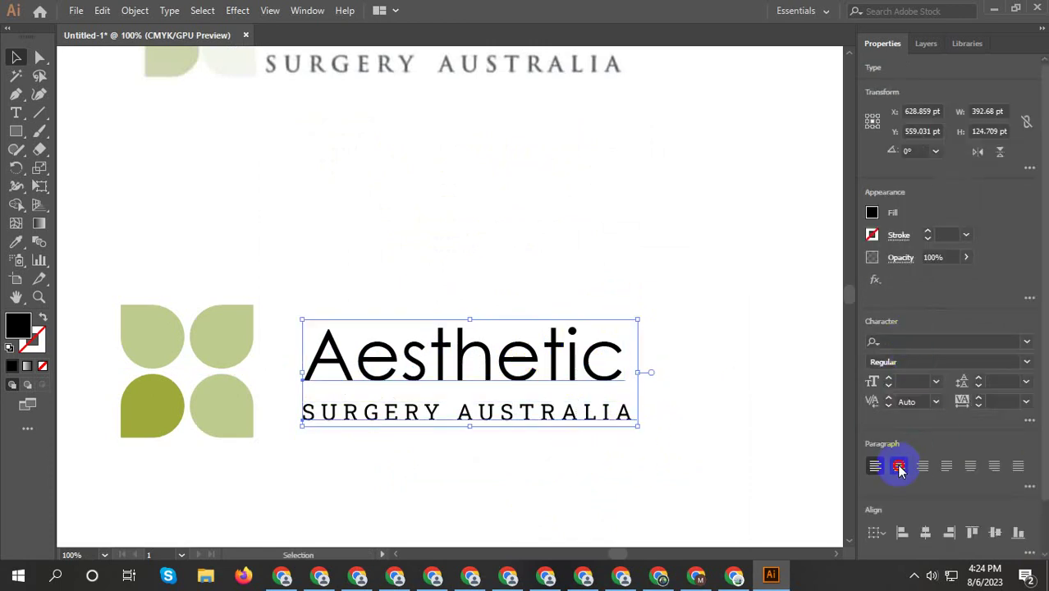
pyautogui.click(898, 466)
pyautogui.hotkey('ctrl', 'z')
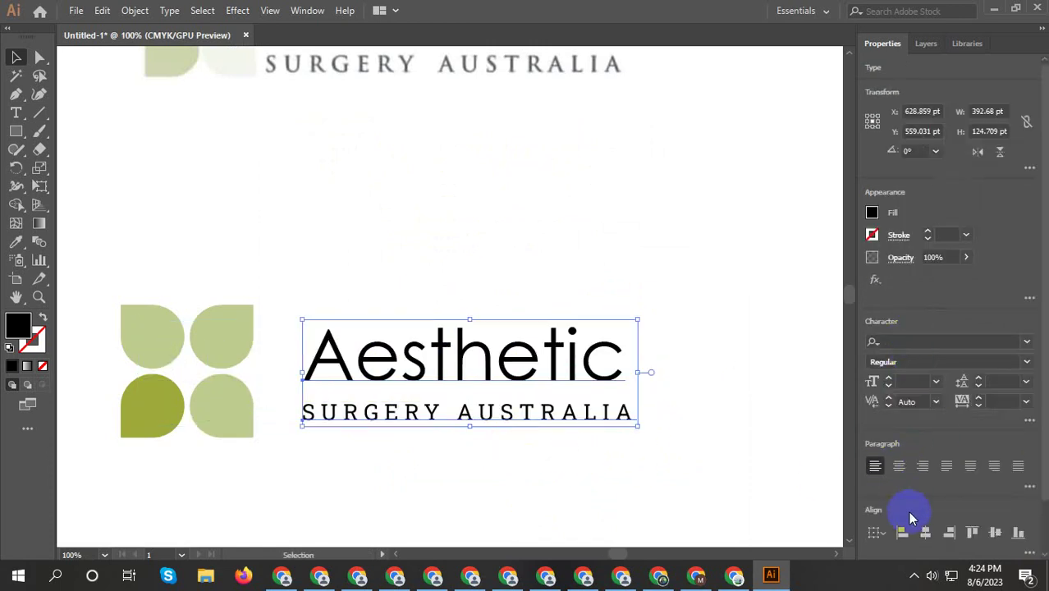
pyautogui.click(926, 535)
pyautogui.click(627, 473)
pyautogui.scroll(-3, 539, 469)
pyautogui.scroll(3, 537, 468)
pyautogui.click(555, 361)
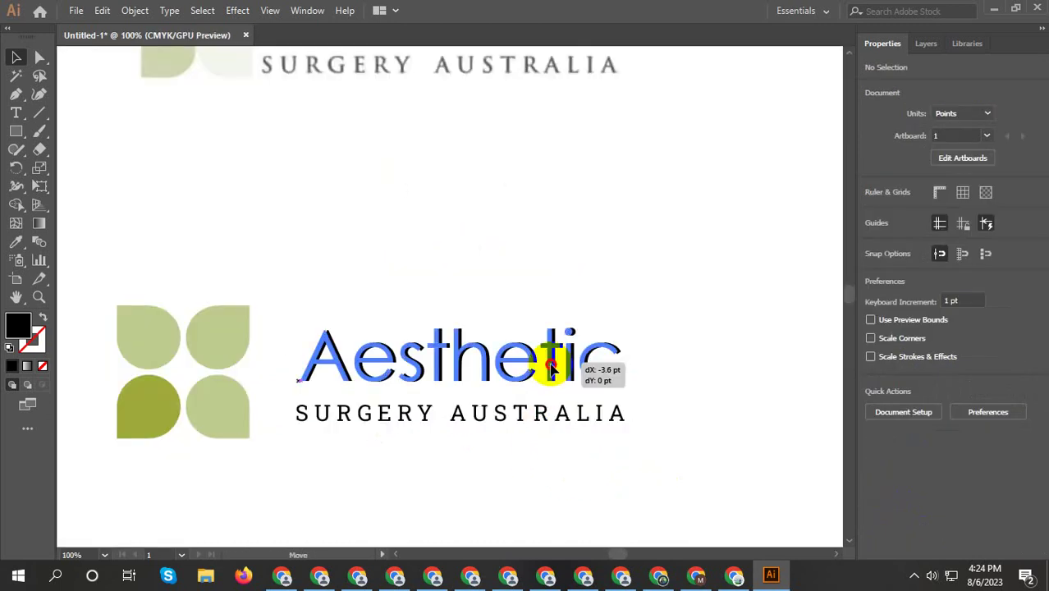
pyautogui.click(621, 421)
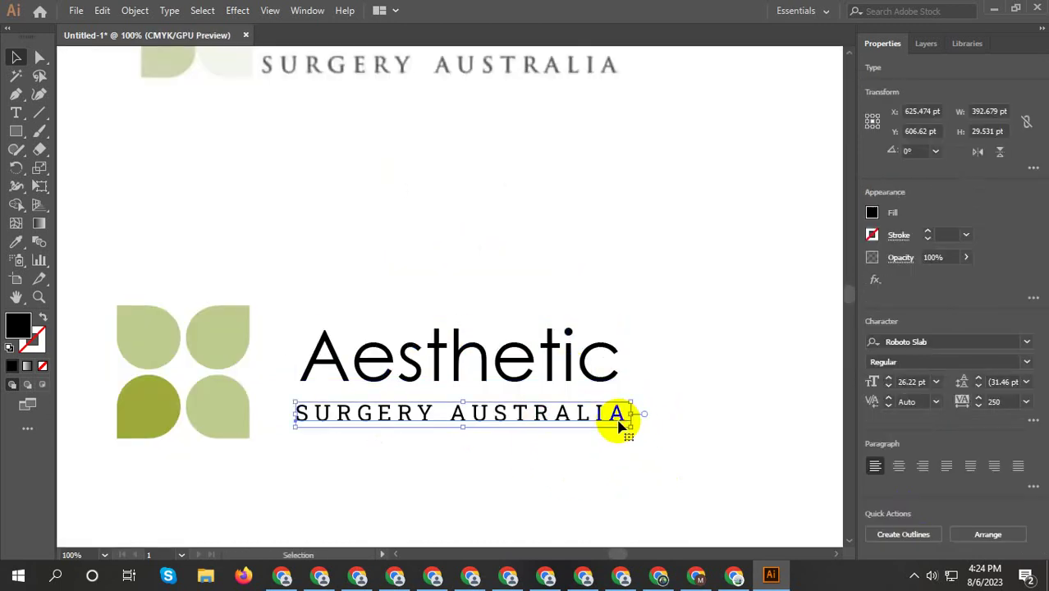
# Show rulers and place two vertical guides at Aesthetic's left and right edges
pyautogui.press('a')
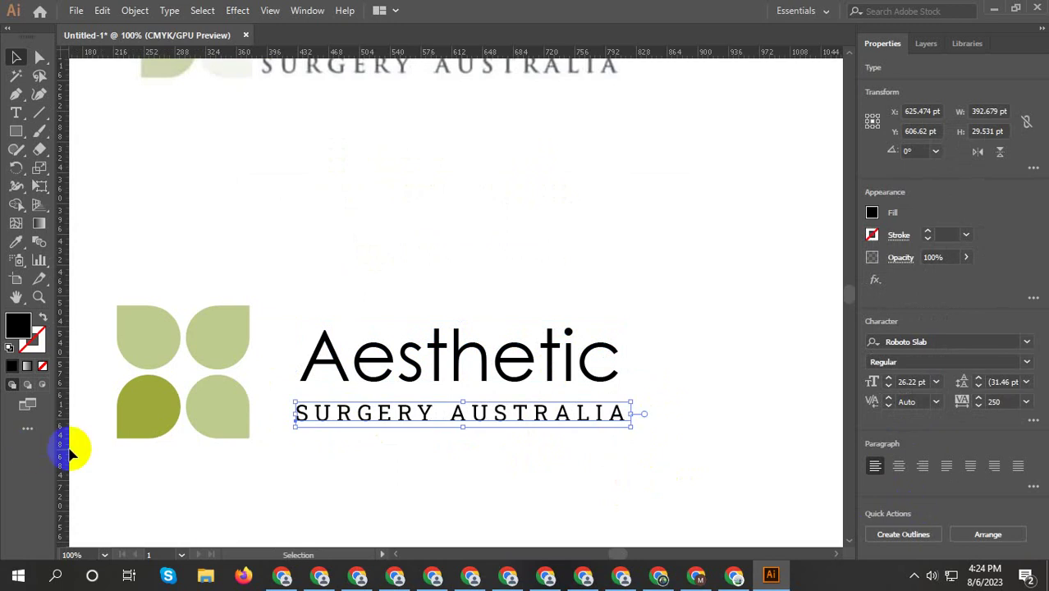
pyautogui.click(98, 460)
pyautogui.moveTo(63, 484); pyautogui.dragTo(295, 496)
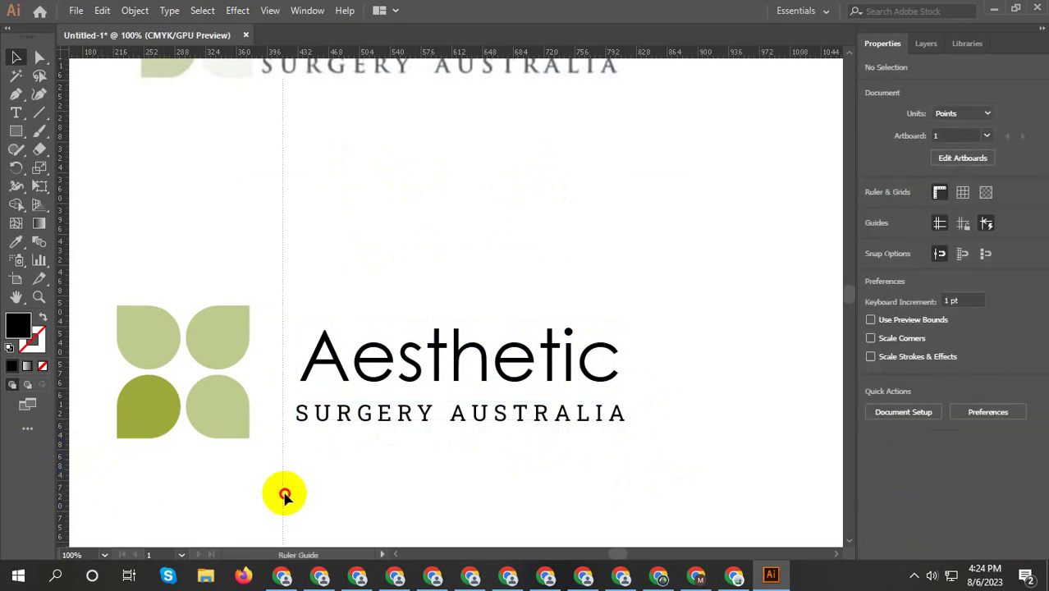
pyautogui.moveTo(65, 497); pyautogui.dragTo(621, 498)
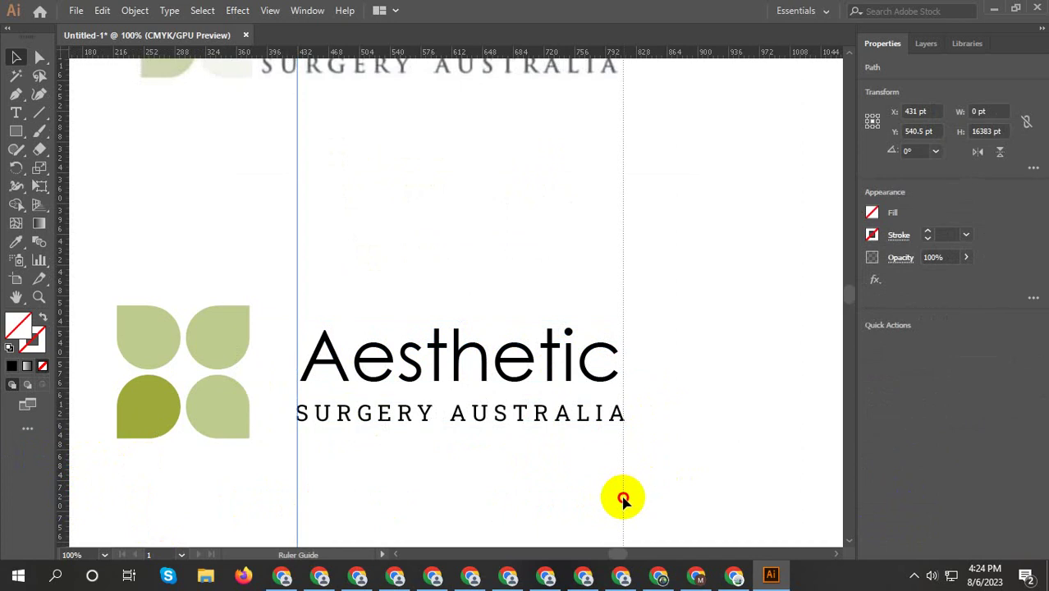
pyautogui.click(727, 486)
# Reduce SURGERY AUSTRALIA to 25 pt and align it with Aesthetic
pyautogui.click(563, 421)
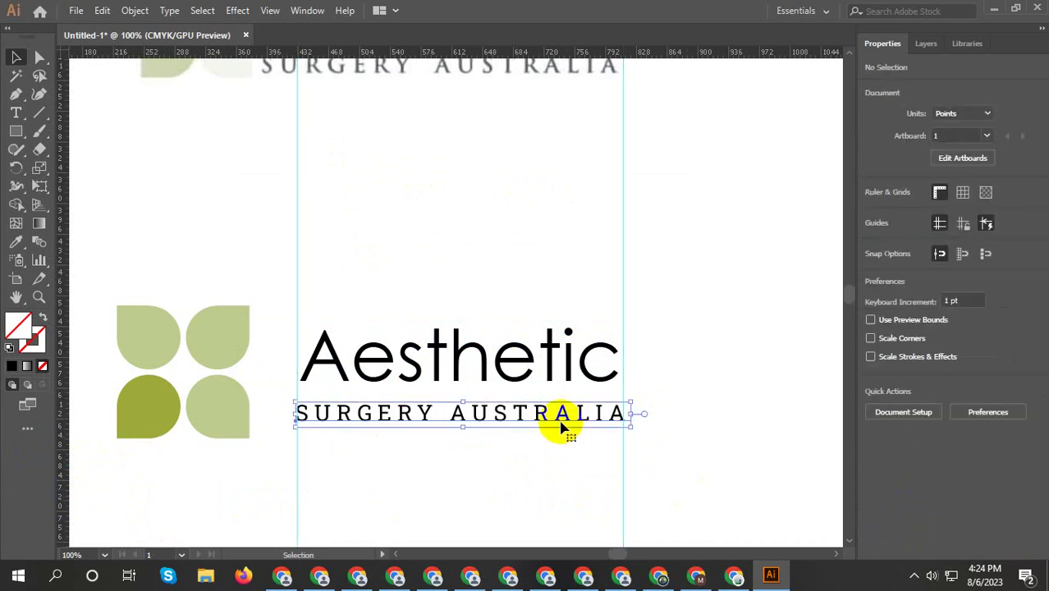
pyautogui.click(887, 385)
pyautogui.click(888, 387)
pyautogui.moveTo(627, 451); pyautogui.dragTo(554, 351)
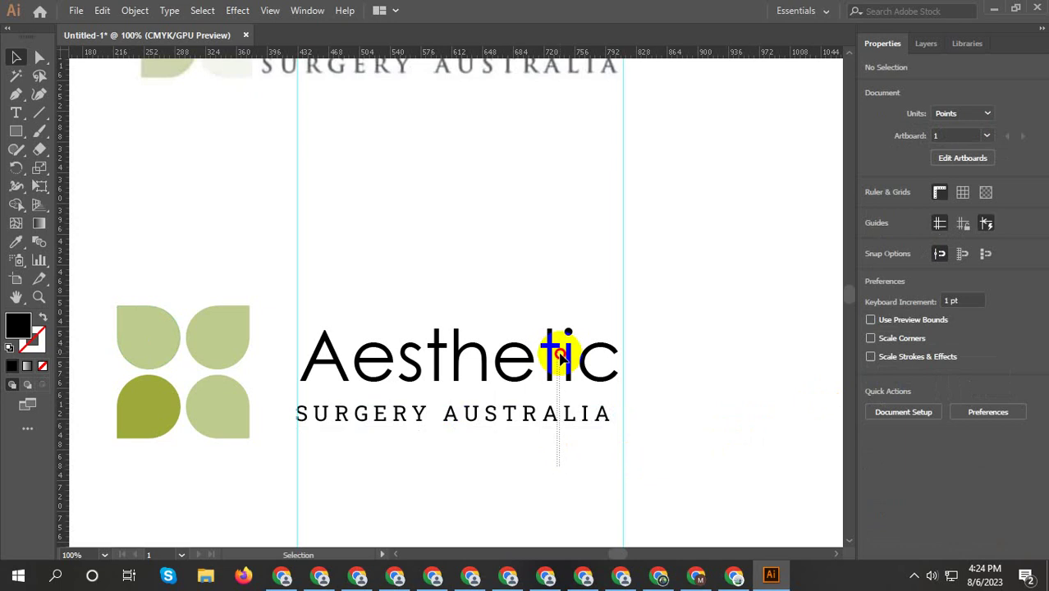
pyautogui.click(924, 466)
pyautogui.click(924, 544)
pyautogui.click(644, 417)
# Convert Aesthetic to outlines and reselect the SURGERY AUSTRALIA tagline
pyautogui.rightClick(543, 365)
pyautogui.click(603, 182)
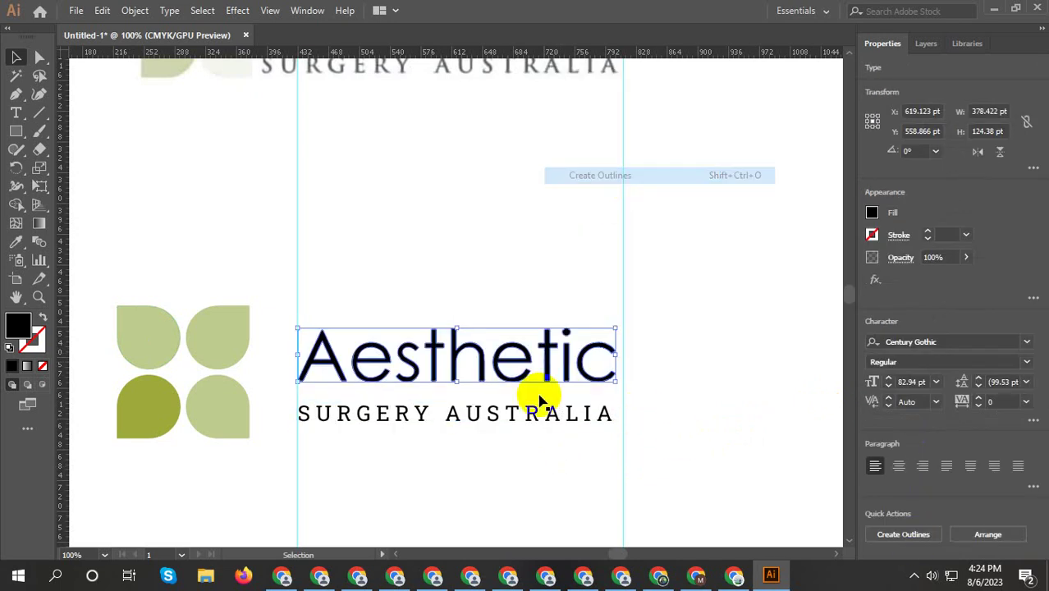
pyautogui.rightClick(519, 414)
pyautogui.click(617, 449)
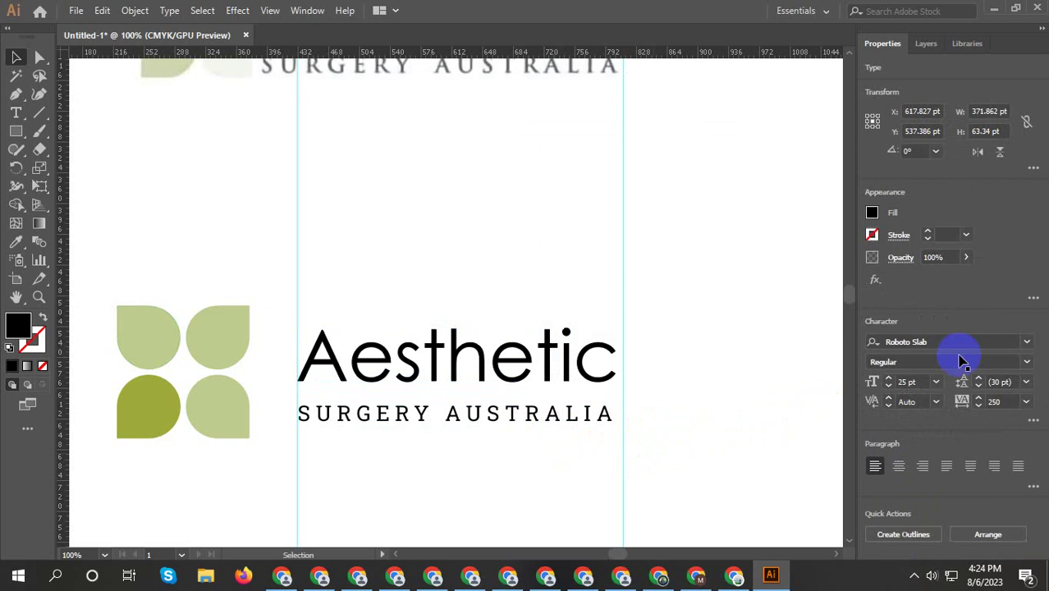
pyautogui.click(509, 410)
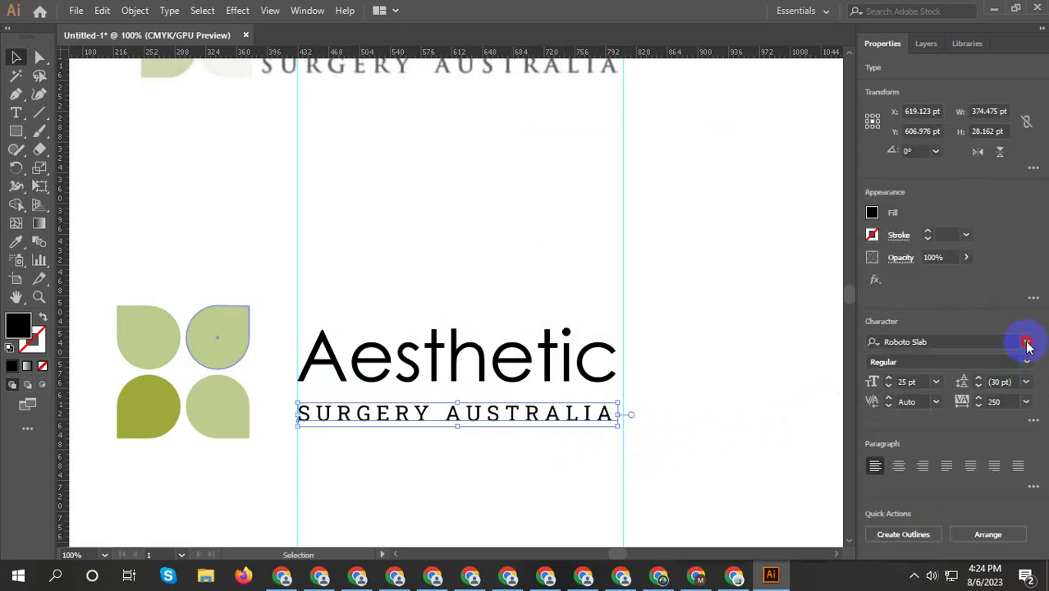
# Set the SURGERY AUSTRALIA tagline font to Raleway Medium at 26 pt
pyautogui.click(1027, 342)
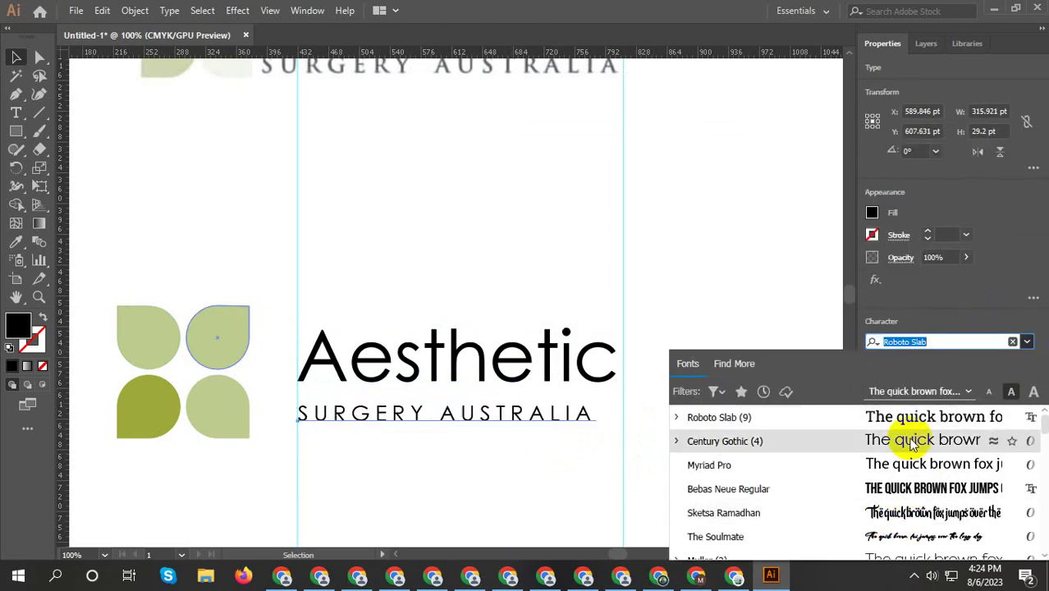
pyautogui.write('r')
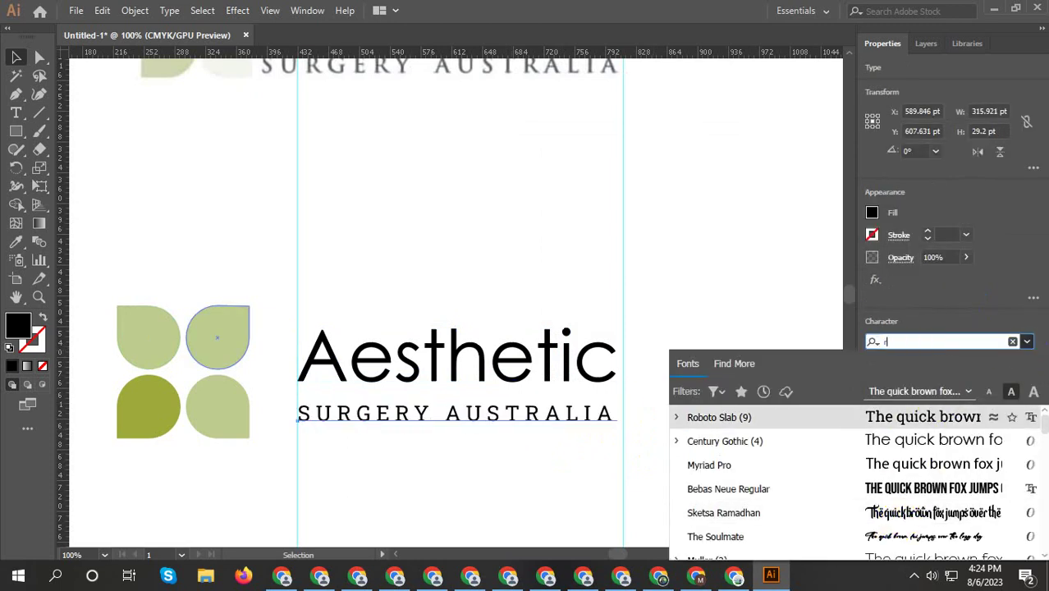
pyautogui.write('ale')
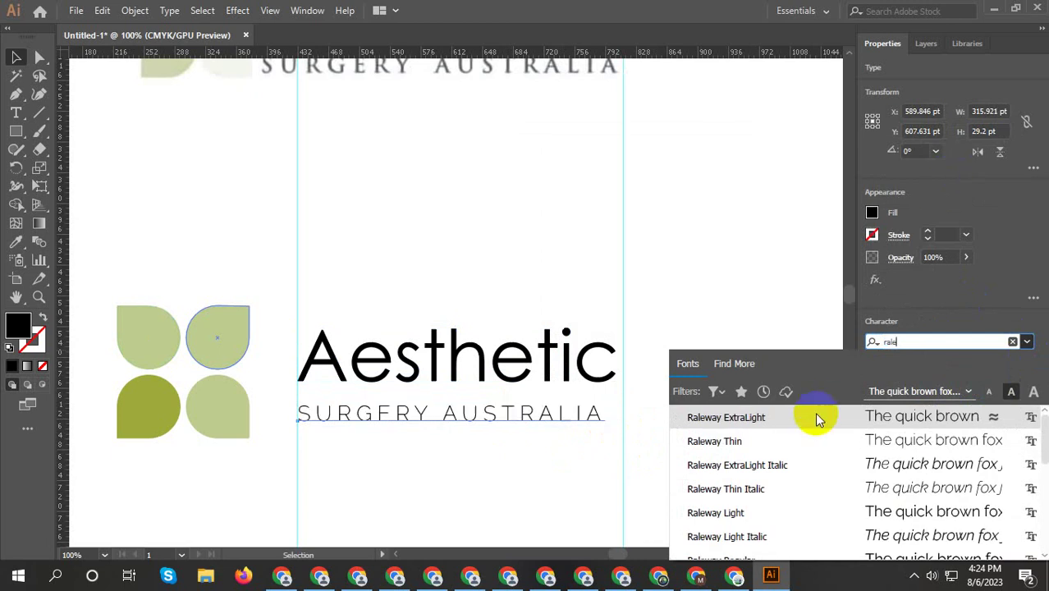
pyautogui.scroll(-2, 794, 509)
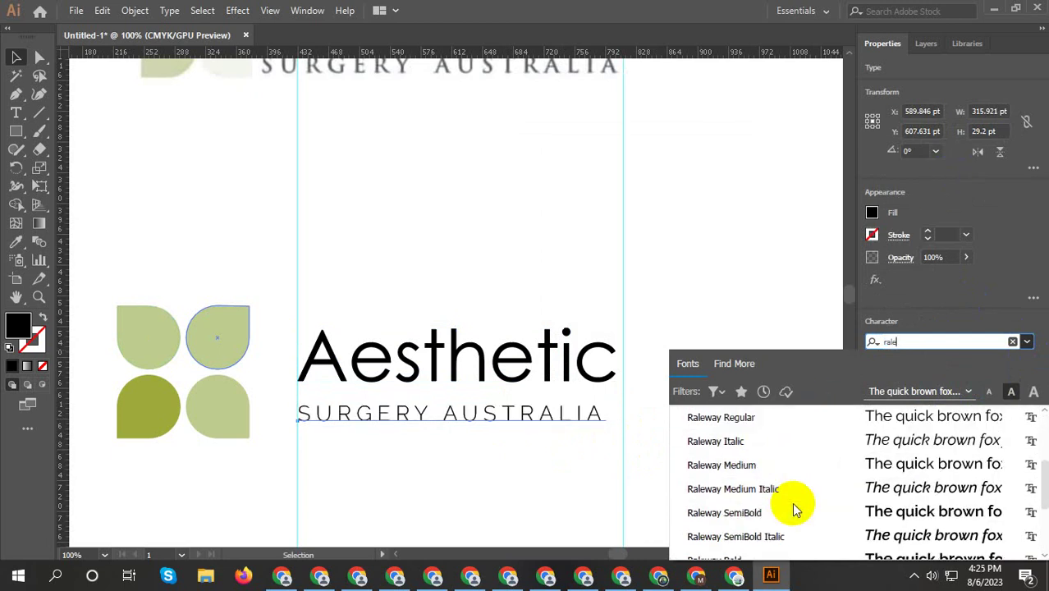
pyautogui.click(764, 464)
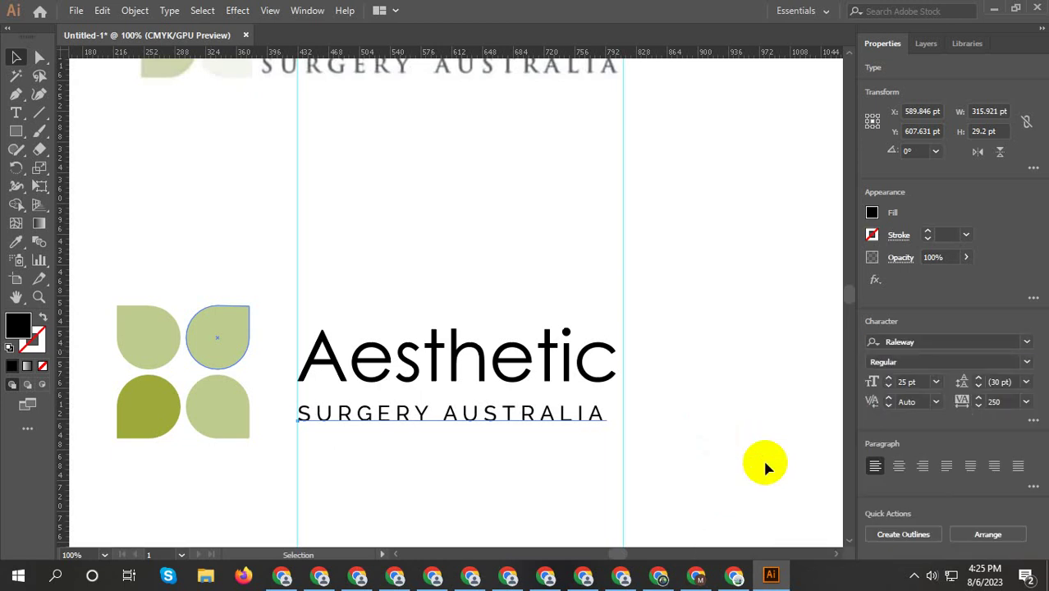
pyautogui.click(889, 381)
pyautogui.click(603, 386)
# Convert the SURGERY AUSTRALIA tagline text to outlines
pyautogui.rightClick(533, 413)
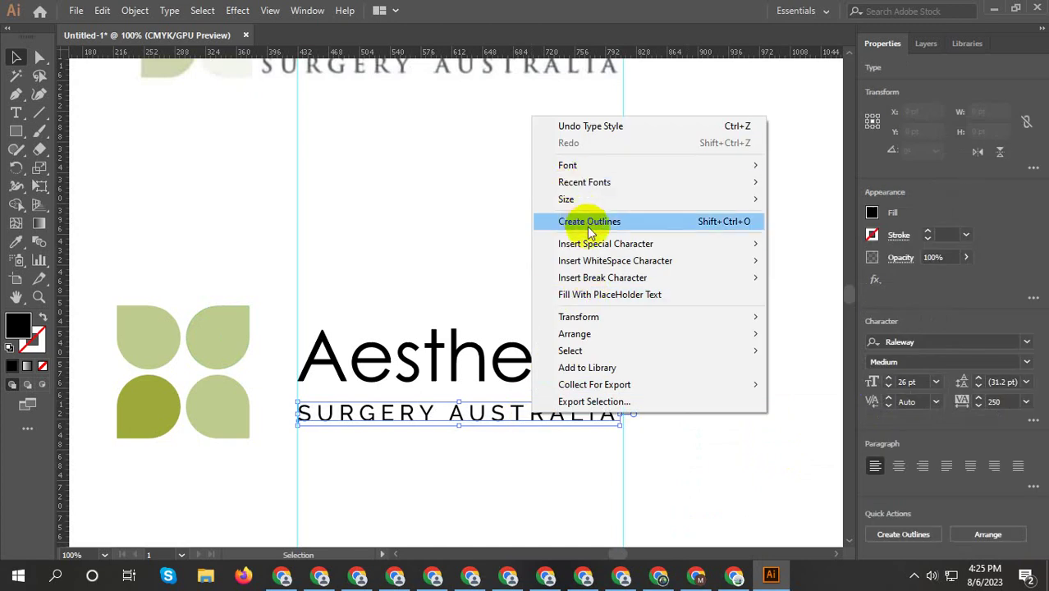
pyautogui.click(589, 221)
pyautogui.click(749, 250)
pyautogui.scroll(-2, 694, 306)
# Select the whole logo and vertically centre the leaf icon with the wordmark text
pyautogui.moveTo(443, 241); pyautogui.dragTo(683, 277)
pyautogui.moveTo(509, 284); pyautogui.dragTo(619, 357)
pyautogui.press('a')
pyautogui.moveTo(651, 291); pyautogui.dragTo(643, 408)
pyautogui.click(636, 420)
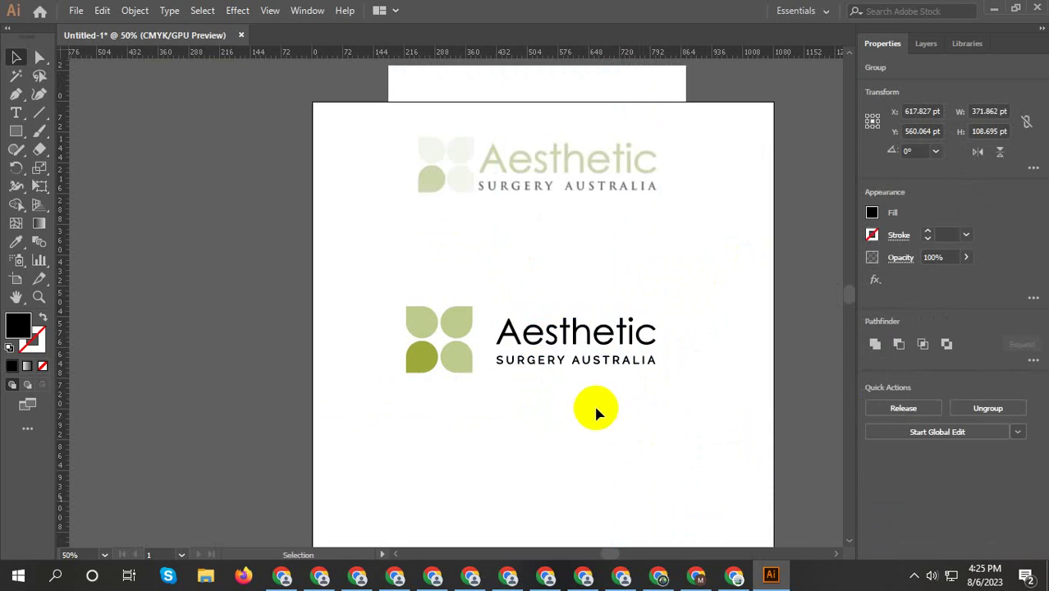
pyautogui.press('v')
pyautogui.click(593, 323)
pyautogui.click(993, 347)
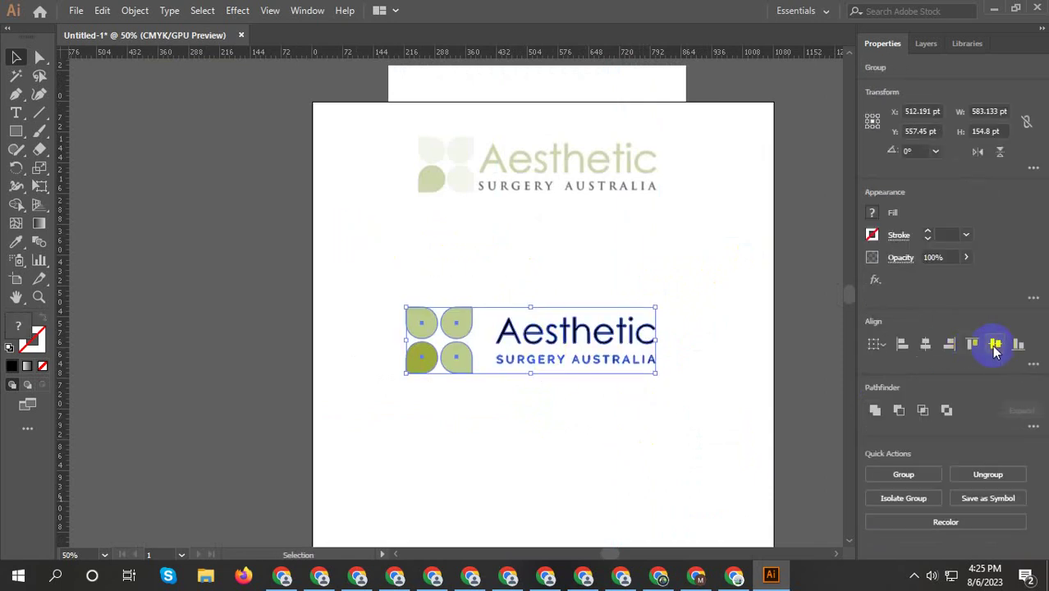
# Zoom in, try a horizontal centre alignment on the logo, and undo it
pyautogui.click(802, 356)
pyautogui.moveTo(510, 356)
pyautogui.mouseDown()
pyautogui.moveTo(655, 367)
pyautogui.moveTo(665, 392)
pyautogui.mouseUp()
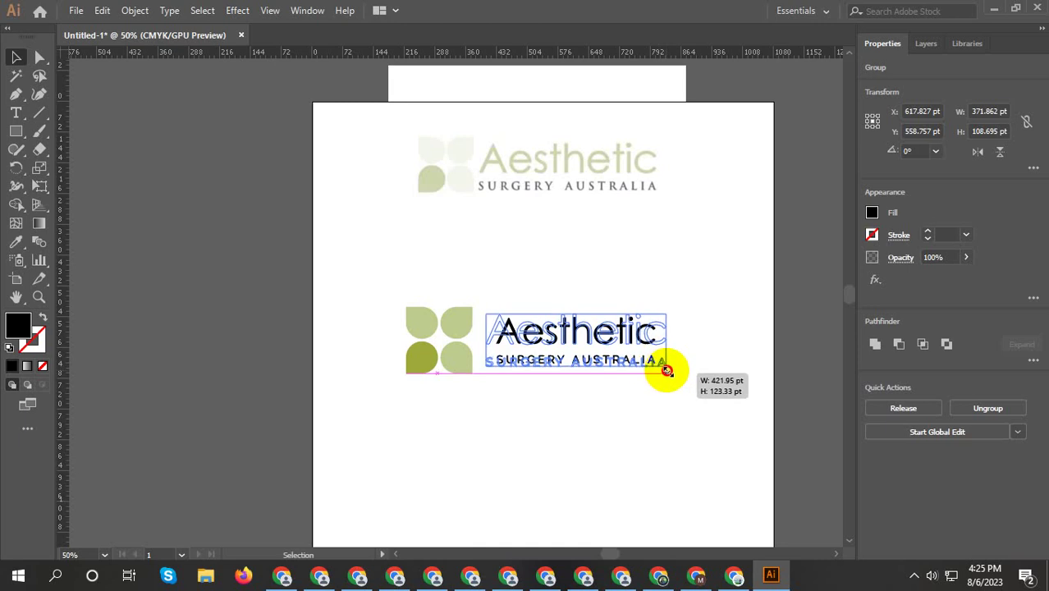
pyautogui.click(665, 392)
pyautogui.hotkey('ctrl', '=')
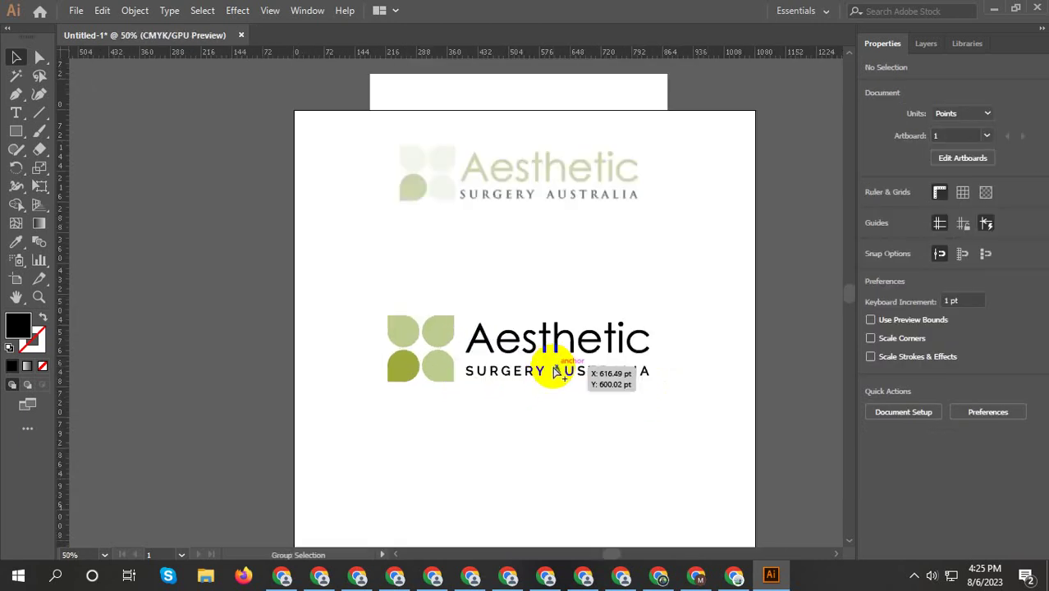
pyautogui.moveTo(521, 352); pyautogui.dragTo(521, 353)
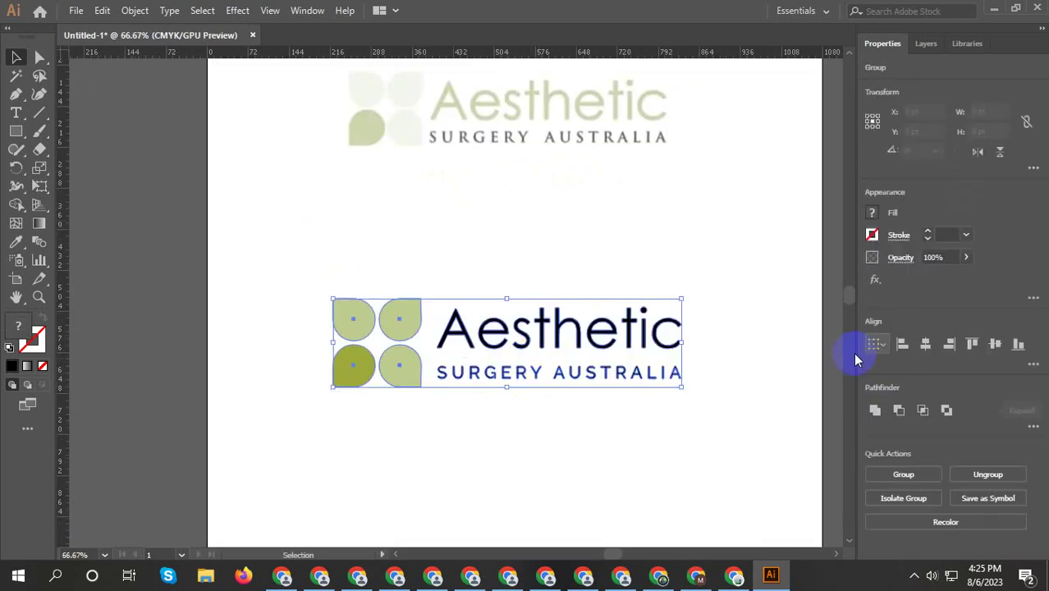
pyautogui.click(924, 344)
pyautogui.hotkey('ctrl', 'z')
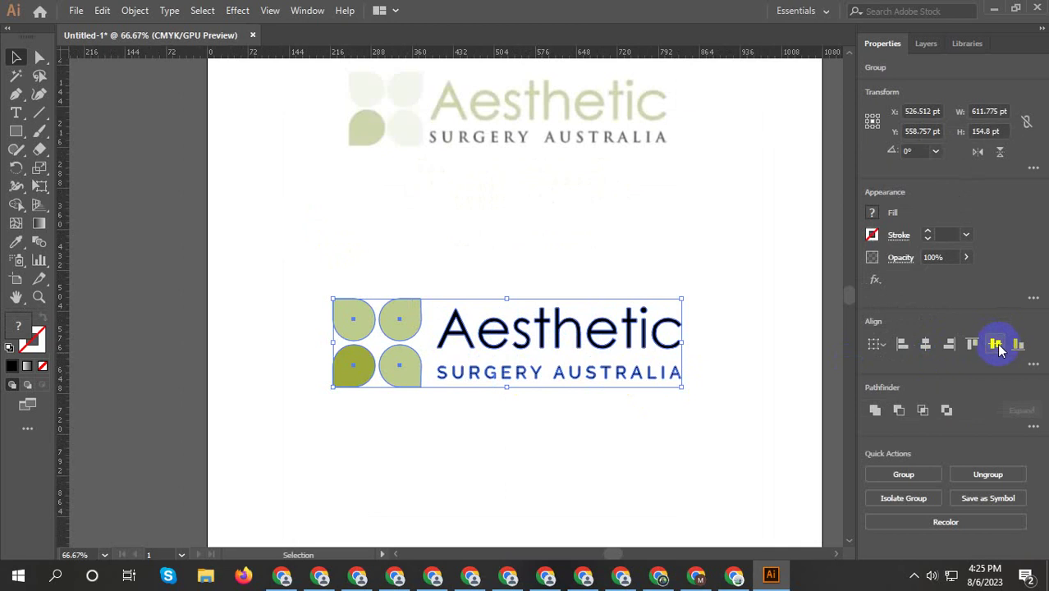
# Ungroup the wordmark text group
pyautogui.click(697, 427)
pyautogui.click(504, 331)
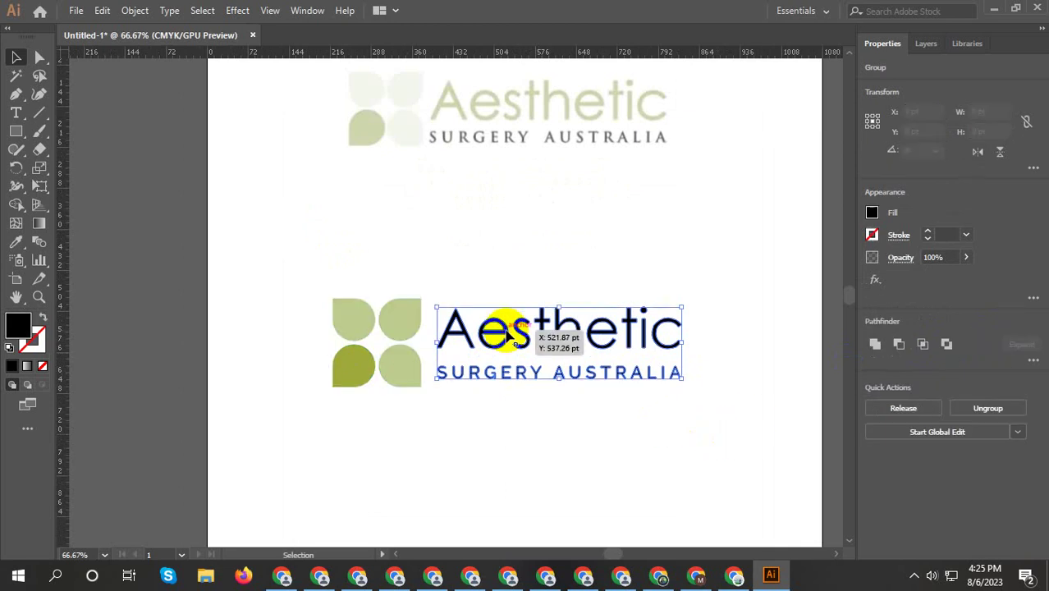
pyautogui.moveTo(507, 328); pyautogui.dragTo(506, 329)
pyautogui.click(529, 403)
pyautogui.rightClick(503, 332)
pyautogui.click(549, 221)
# Colour the word Aesthetic with the bottom-left leaf's olive green using the Eyedropper
pyautogui.click(722, 303)
pyautogui.click(573, 328)
pyautogui.click(16, 242)
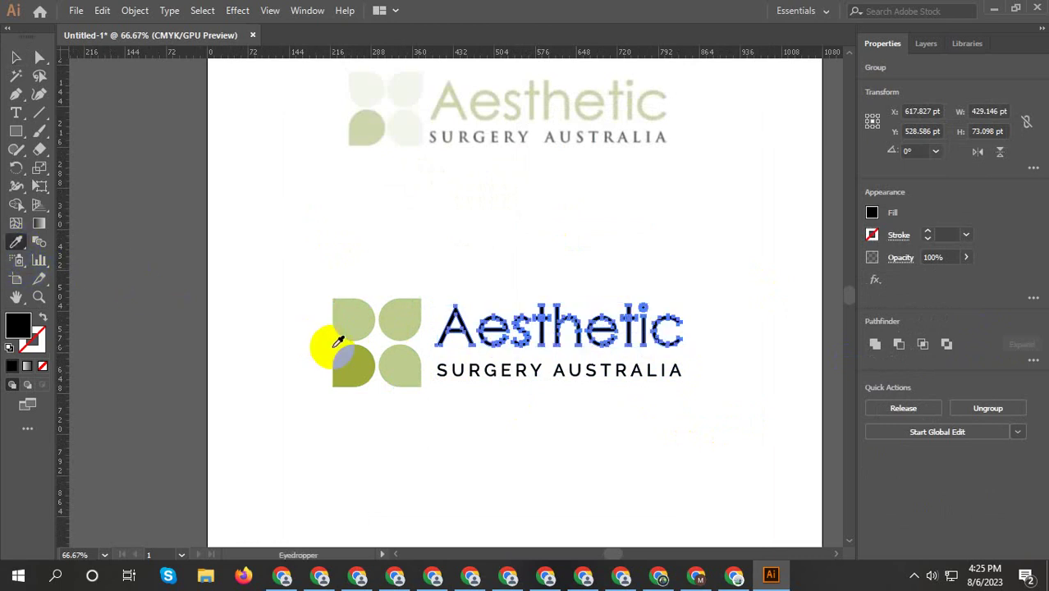
pyautogui.click(354, 362)
pyautogui.click(15, 57)
# Fill the SURGERY AUSTRALIA tagline with a dark grey swatch
pyautogui.click(182, 159)
pyautogui.click(579, 375)
pyautogui.click(872, 215)
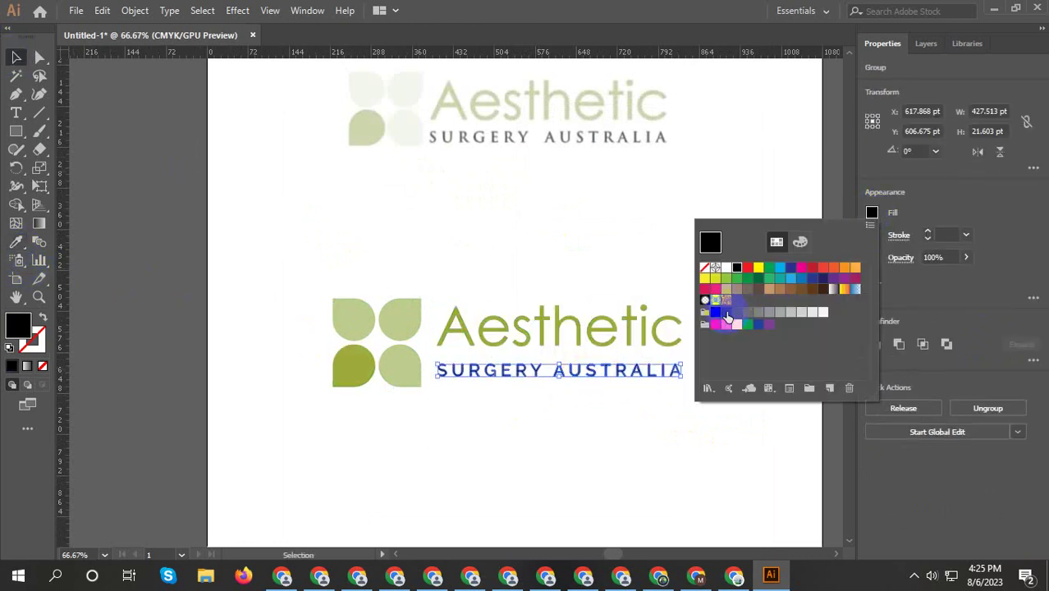
pyautogui.click(520, 222)
pyautogui.scroll(-2, 550, 366)
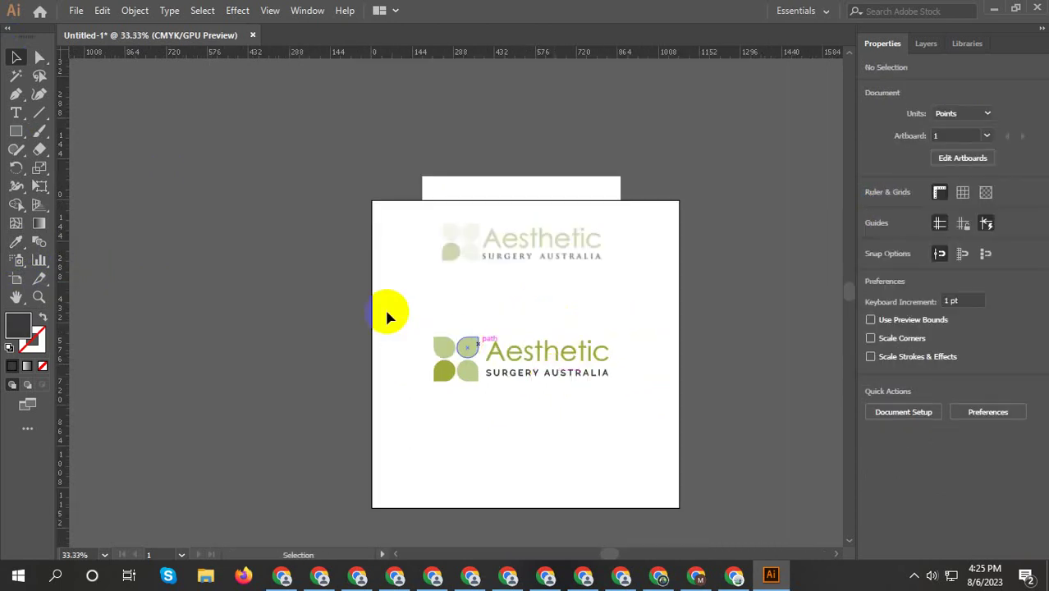
# Unlock all objects and hide the faded reference logo
pyautogui.moveTo(653, 399); pyautogui.dragTo(650, 392)
pyautogui.click(480, 352)
pyautogui.moveTo(479, 351)
pyautogui.mouseDown()
pyautogui.moveTo(624, 396)
pyautogui.moveTo(623, 316)
pyautogui.mouseUp()
pyautogui.click(562, 238)
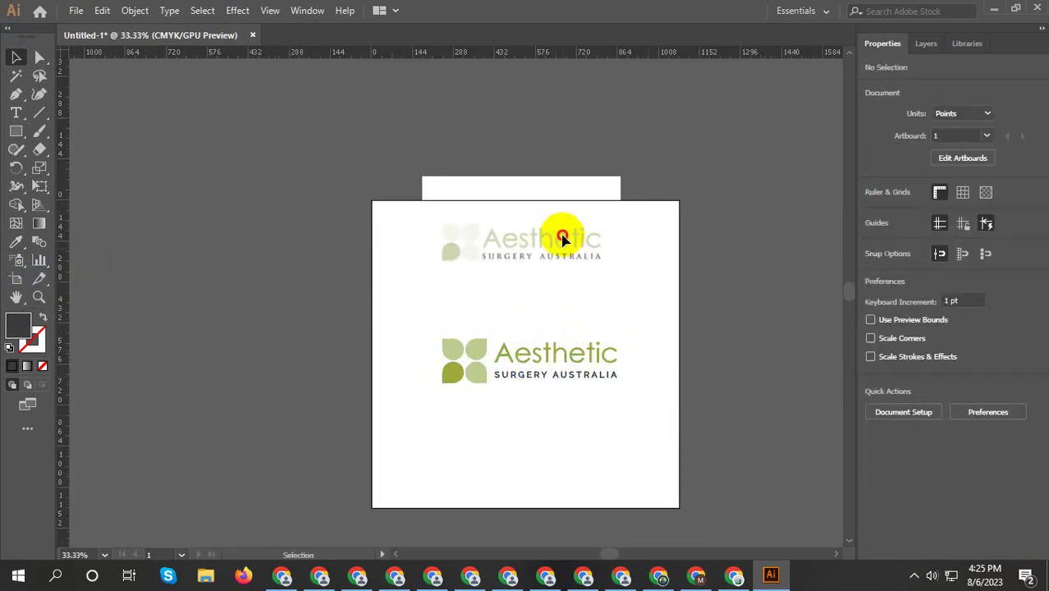
pyautogui.click(135, 11)
pyautogui.click(210, 112)
pyautogui.moveTo(561, 201)
pyautogui.mouseDown()
pyautogui.moveTo(596, 268)
pyautogui.moveTo(596, 311)
pyautogui.mouseUp()
pyautogui.click(569, 386)
pyautogui.click(569, 241)
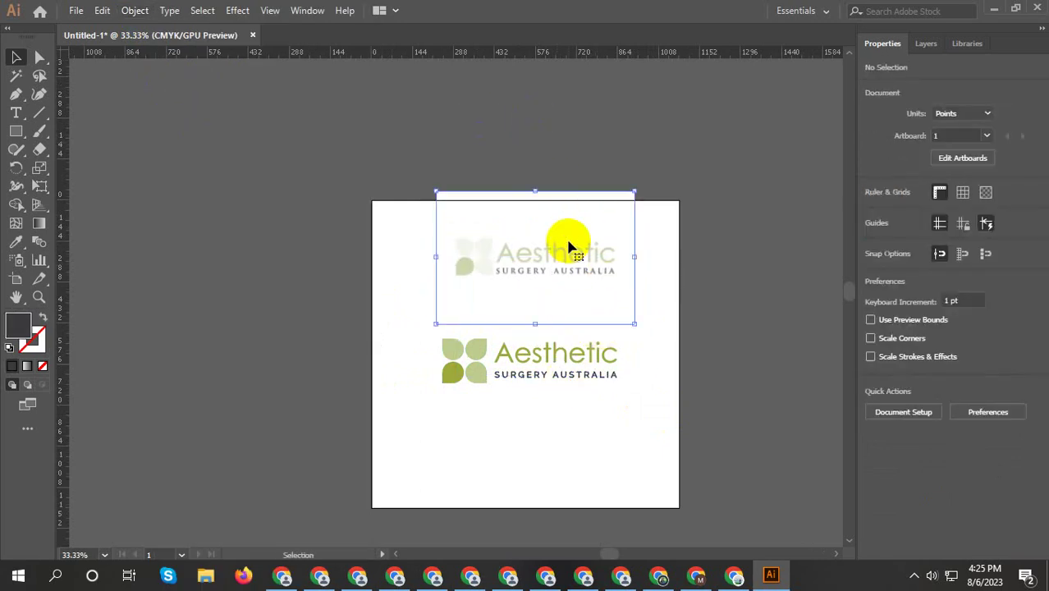
# Enlarge the logo slightly and preview it in the Save for Web JPEG window
pyautogui.moveTo(434, 301); pyautogui.dragTo(619, 386)
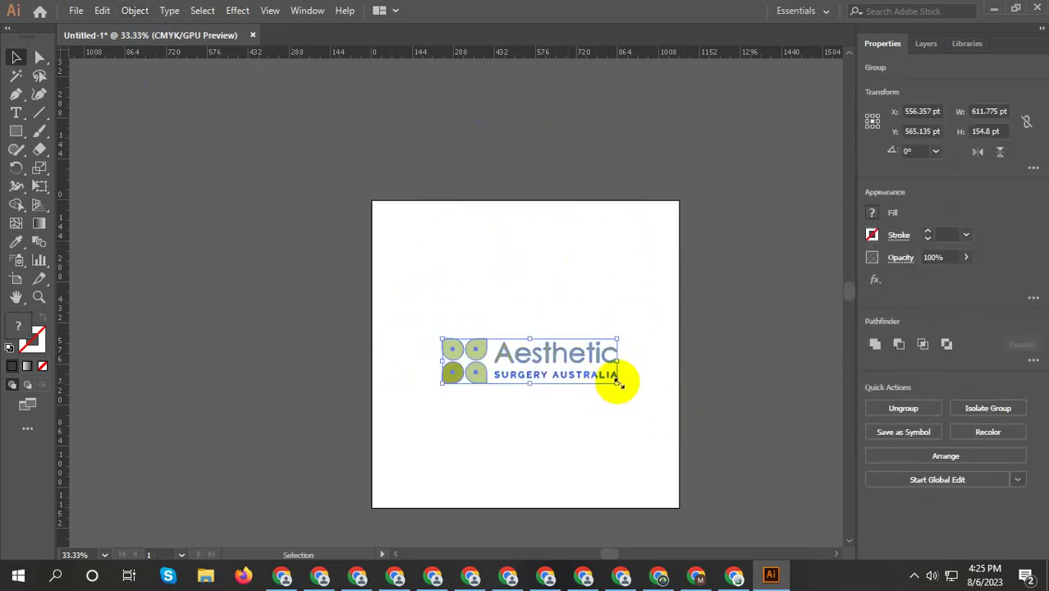
pyautogui.moveTo(617, 381); pyautogui.dragTo(626, 385)
pyautogui.click(667, 391)
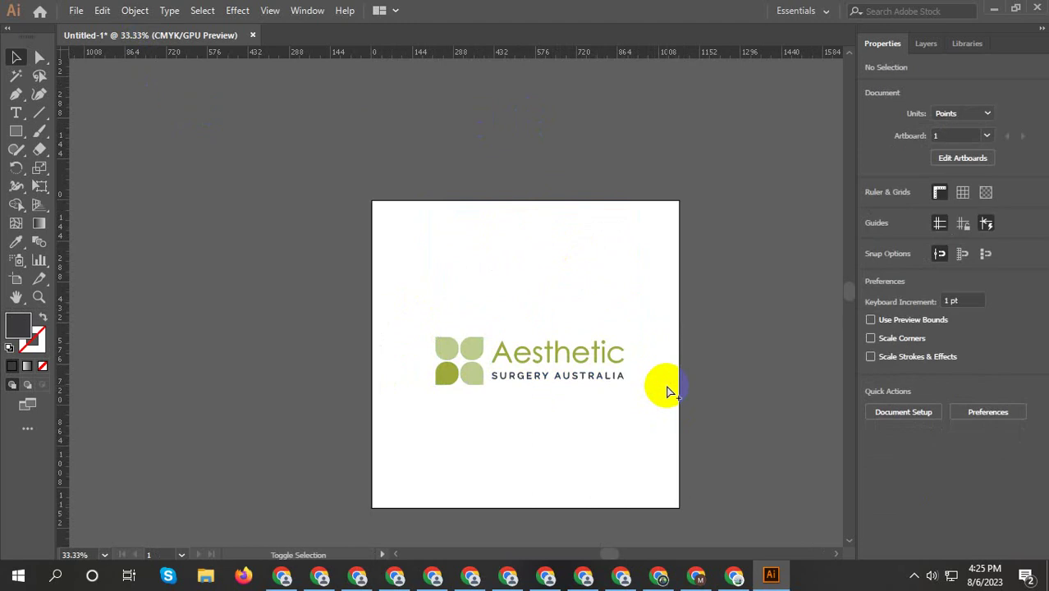
pyautogui.hotkey('ctrl', 'alt', 'shift', 's')
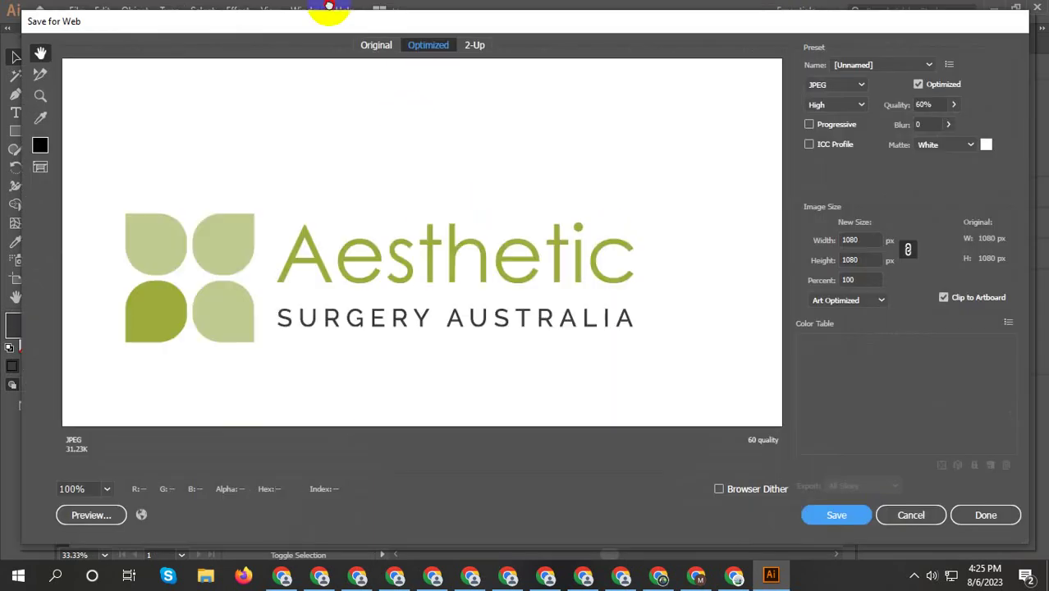
pyautogui.moveTo(457, 256); pyautogui.dragTo(525, 255)
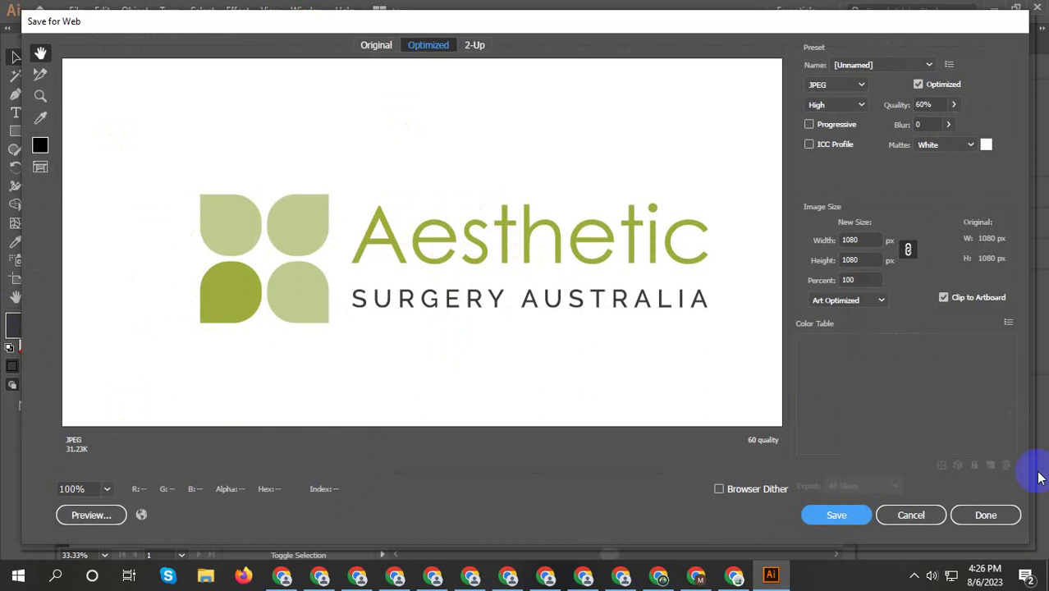
pyautogui.click(902, 514)
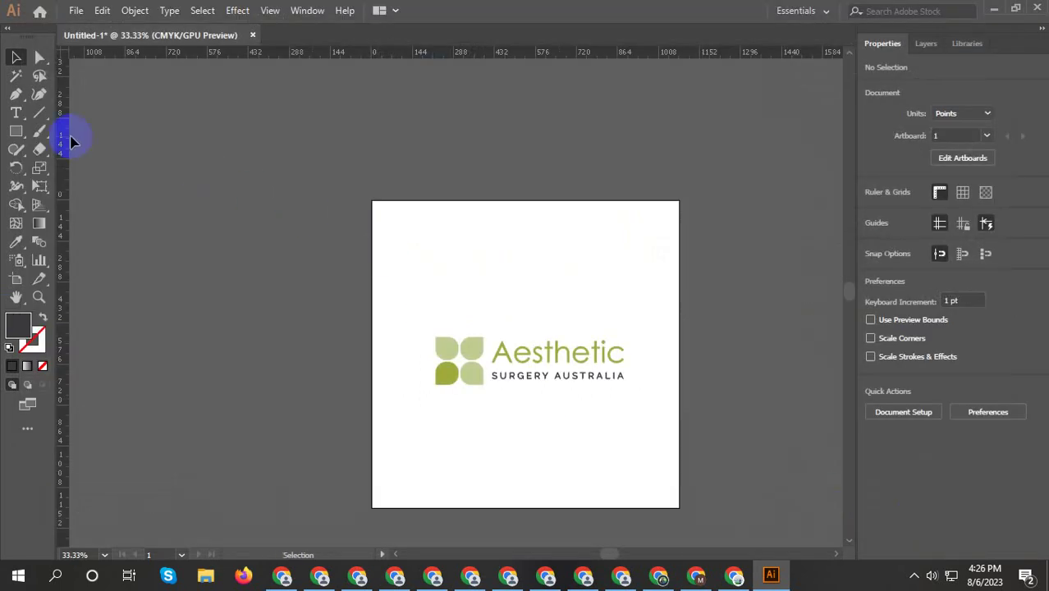
# Draw a small circle and place it, shrunk, at the centre of the leaf icon
pyautogui.moveTo(6, 133); pyautogui.dragTo(78, 168)
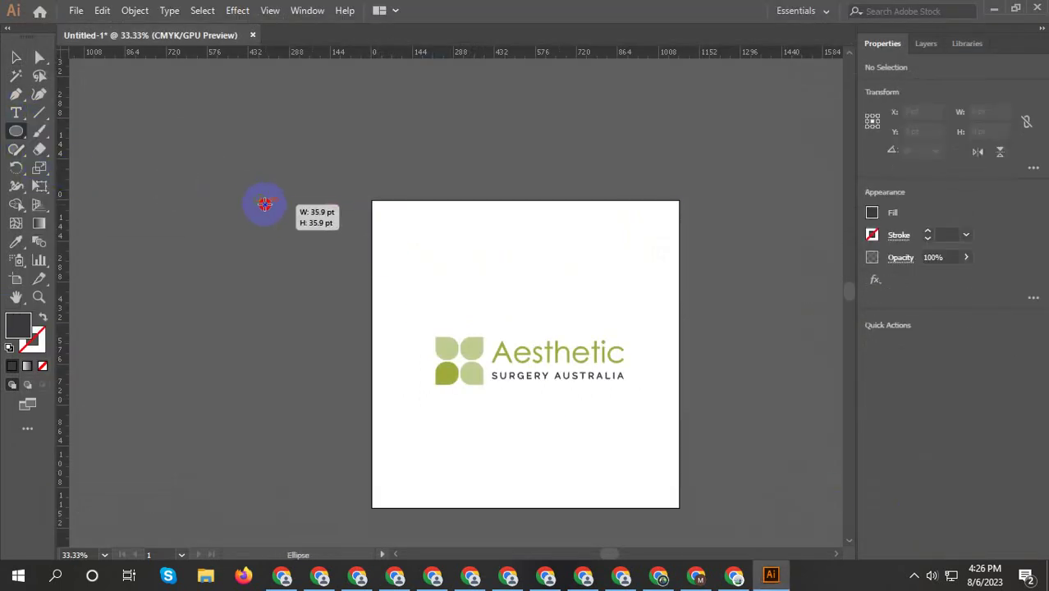
pyautogui.moveTo(260, 199); pyautogui.dragTo(265, 204)
pyautogui.click(14, 58)
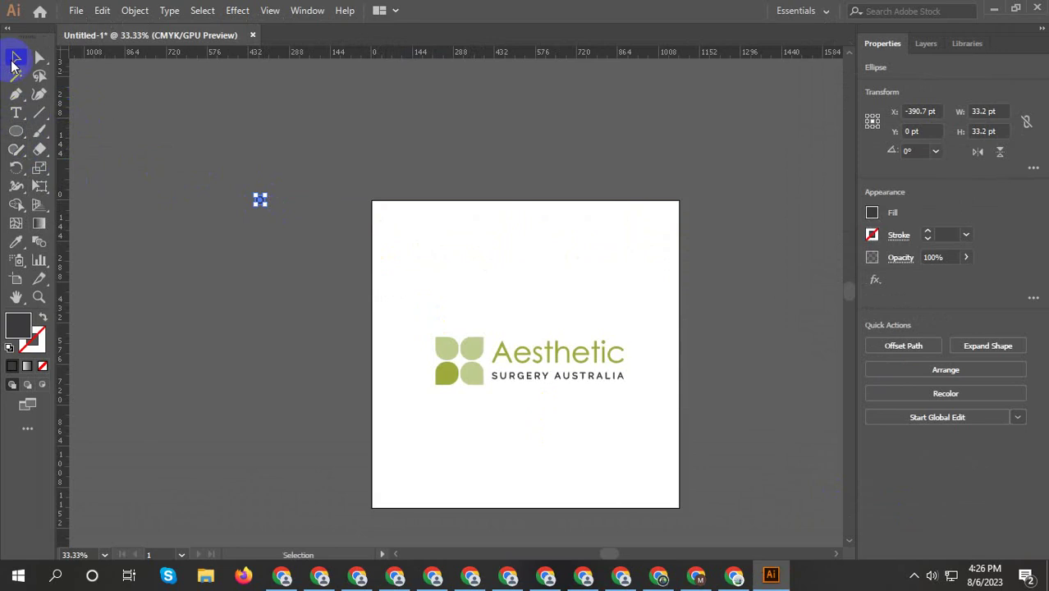
pyautogui.click(259, 232)
pyautogui.scroll(2, 259, 233)
pyautogui.moveTo(644, 478); pyautogui.dragTo(643, 475)
pyautogui.scroll(-3, 621, 481)
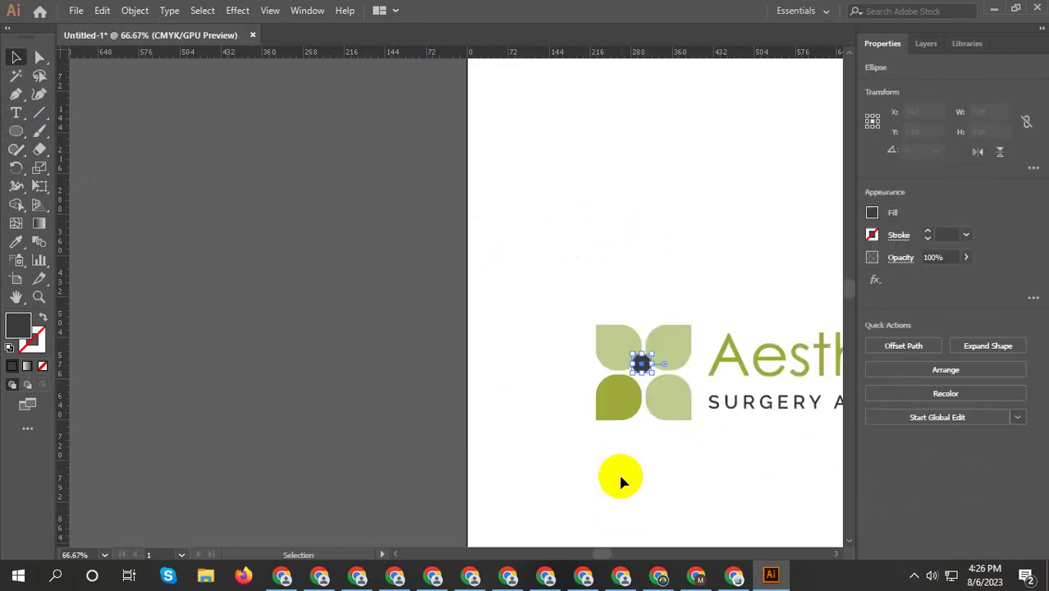
pyautogui.scroll(4, 664, 396)
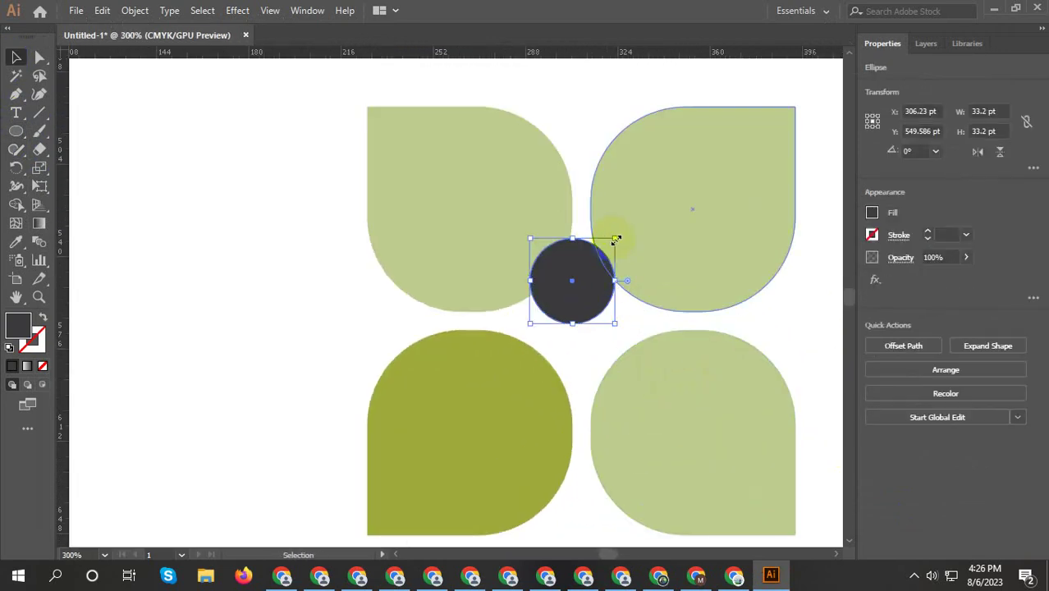
pyautogui.moveTo(615, 239)
pyautogui.mouseDown()
pyautogui.moveTo(594, 260)
pyautogui.moveTo(589, 321)
pyautogui.mouseUp()
# Fill the centre circle with the lower-left leaf's olive green
pyautogui.click(15, 241)
pyautogui.click(420, 274)
pyautogui.click(456, 410)
pyautogui.click(212, 112)
# Select the circle and leaves, try horizontal centring, and undo it
pyautogui.hotkey('ctrl', '0')
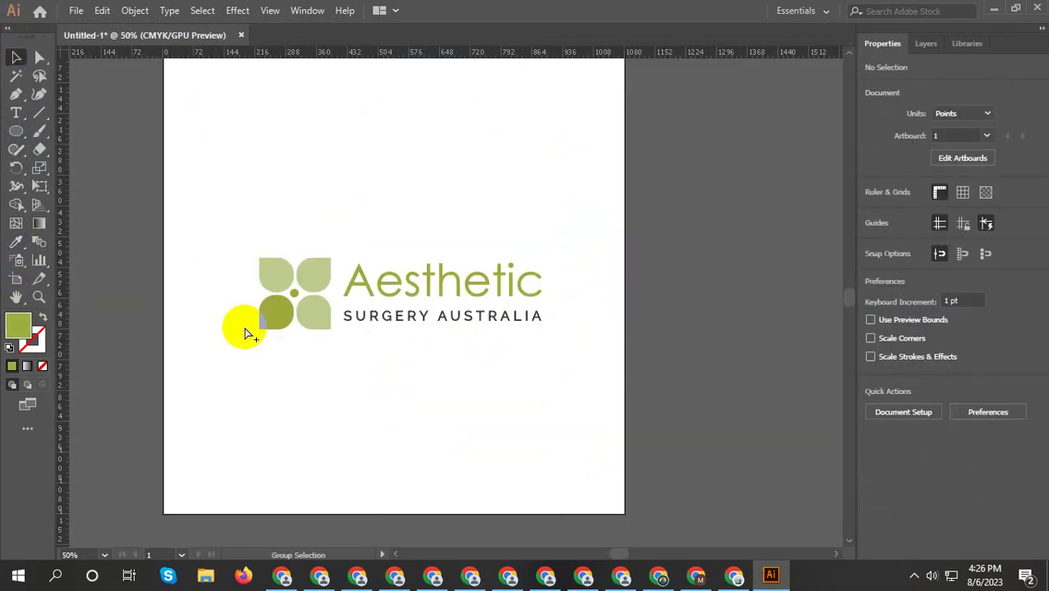
pyautogui.scroll(3, 257, 329)
pyautogui.scroll(2, 347, 288)
pyautogui.click(349, 281)
pyautogui.click(431, 243)
pyautogui.keyDown('shift'); pyautogui.click(365, 278); pyautogui.keyUp('shift')
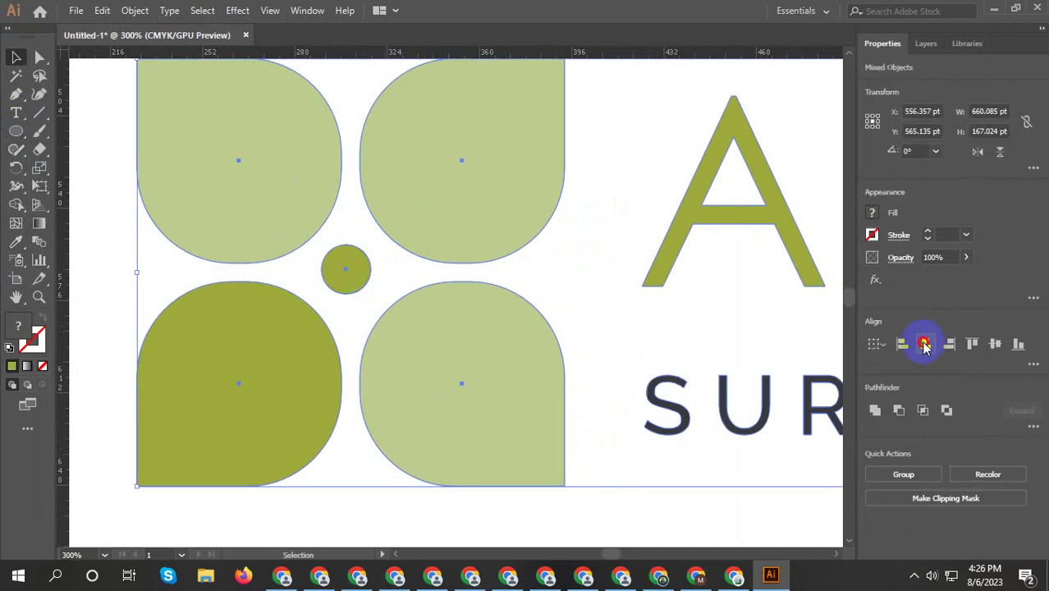
pyautogui.click(925, 345)
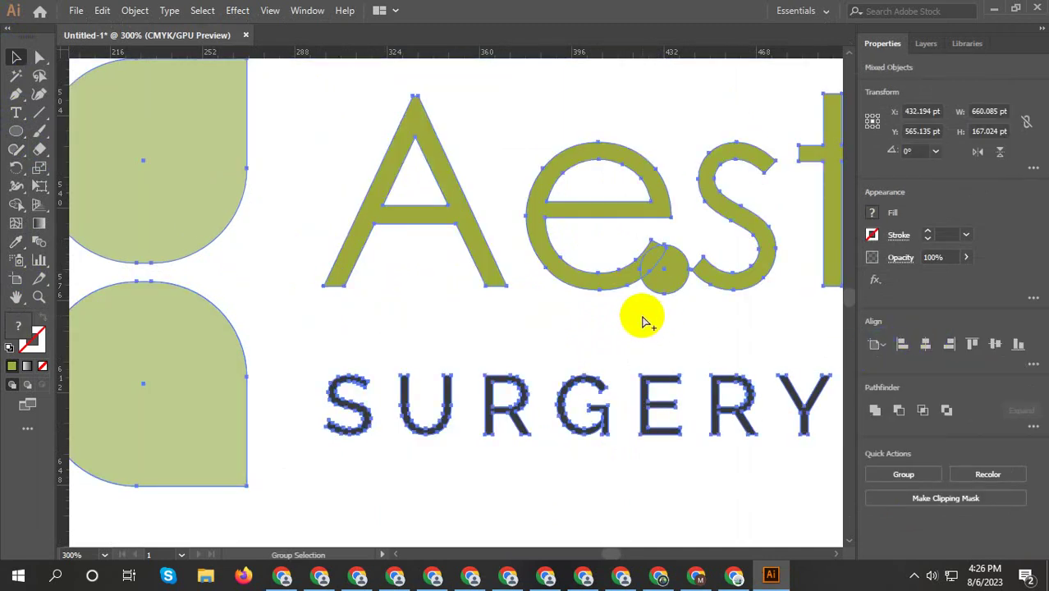
pyautogui.scroll(-3, 644, 316)
pyautogui.hotkey('ctrl', 'z')
# Ungroup the logo group
pyautogui.click(653, 193)
pyautogui.click(579, 296)
pyautogui.rightClick(578, 292)
pyautogui.click(640, 420)
pyautogui.click(528, 353)
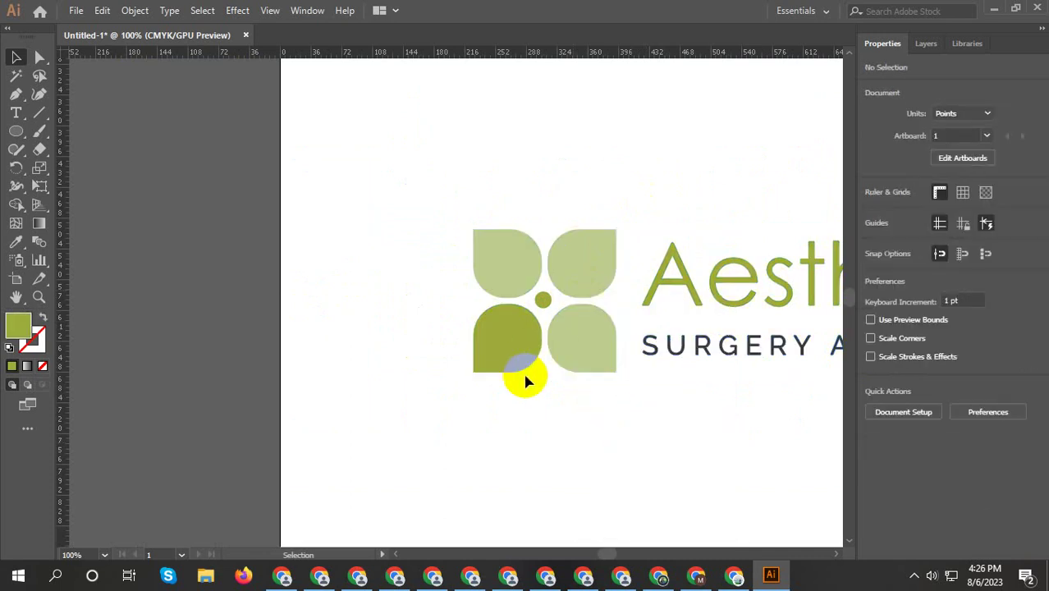
# Centre-align the four leaves and dot, move them left of the text, and group them
pyautogui.moveTo(525, 386); pyautogui.dragTo(563, 248)
pyautogui.click(924, 346)
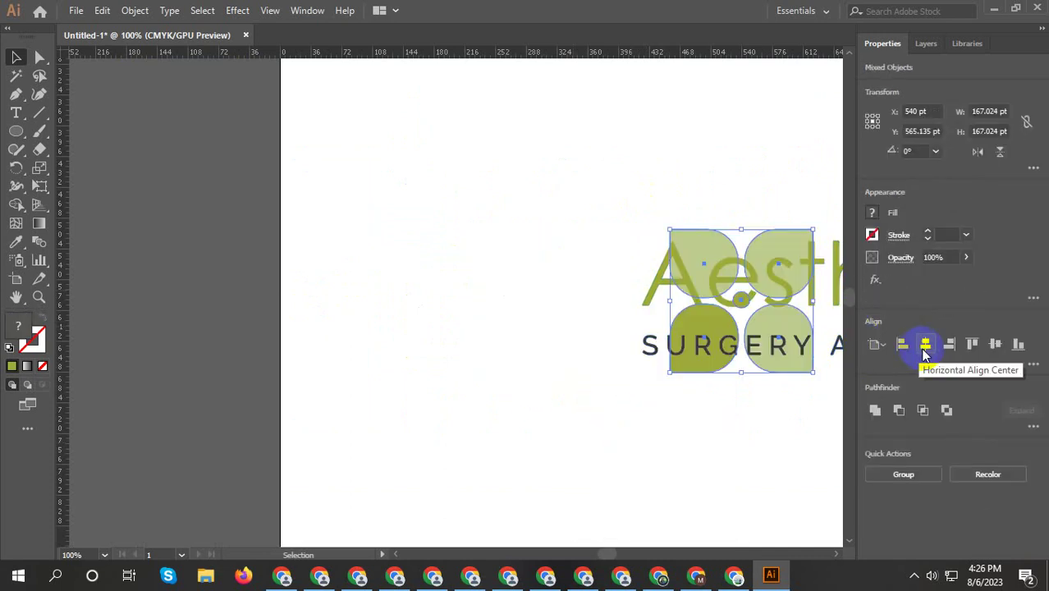
pyautogui.click(993, 346)
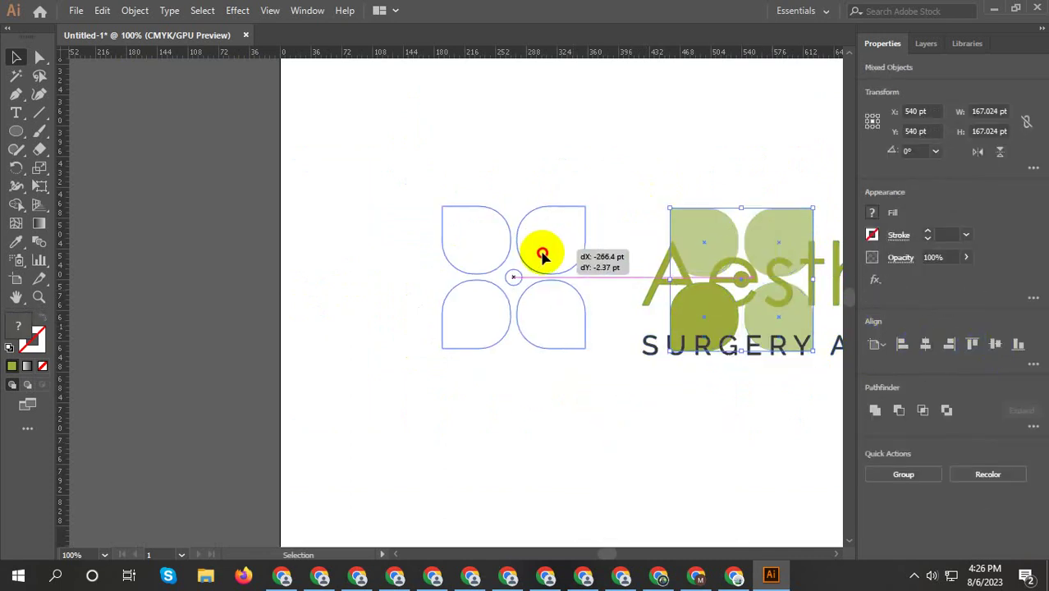
pyautogui.moveTo(776, 261); pyautogui.dragTo(544, 288)
pyautogui.hotkey('ctrl', 'g')
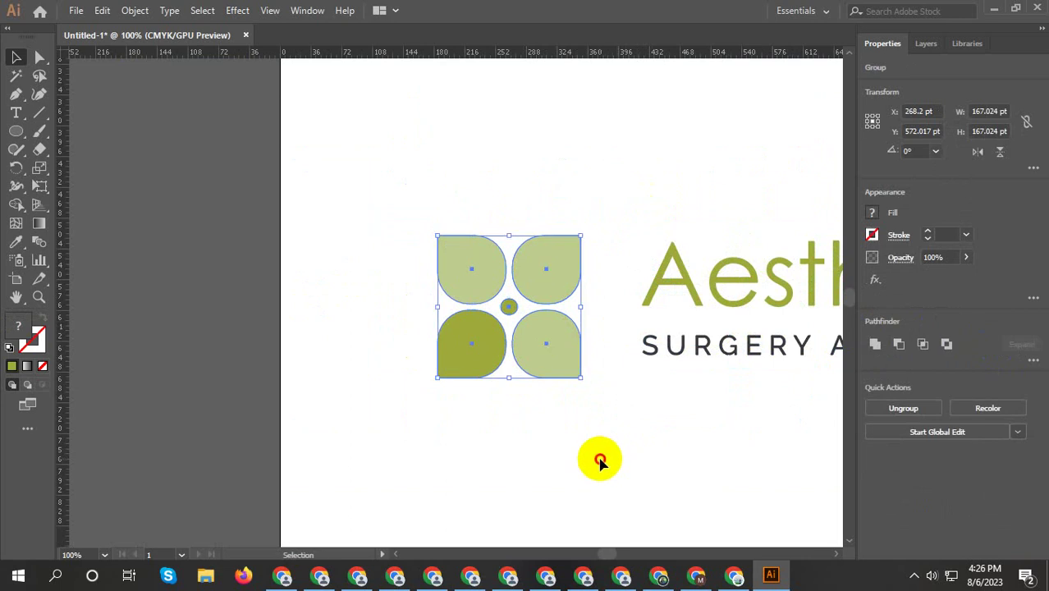
pyautogui.click(599, 459)
pyautogui.keyDown('alt'); pyautogui.click(551, 355); pyautogui.keyUp('alt')
# Nudge the icon toward the text and group icon and text together
pyautogui.scroll(-6, 542, 359)
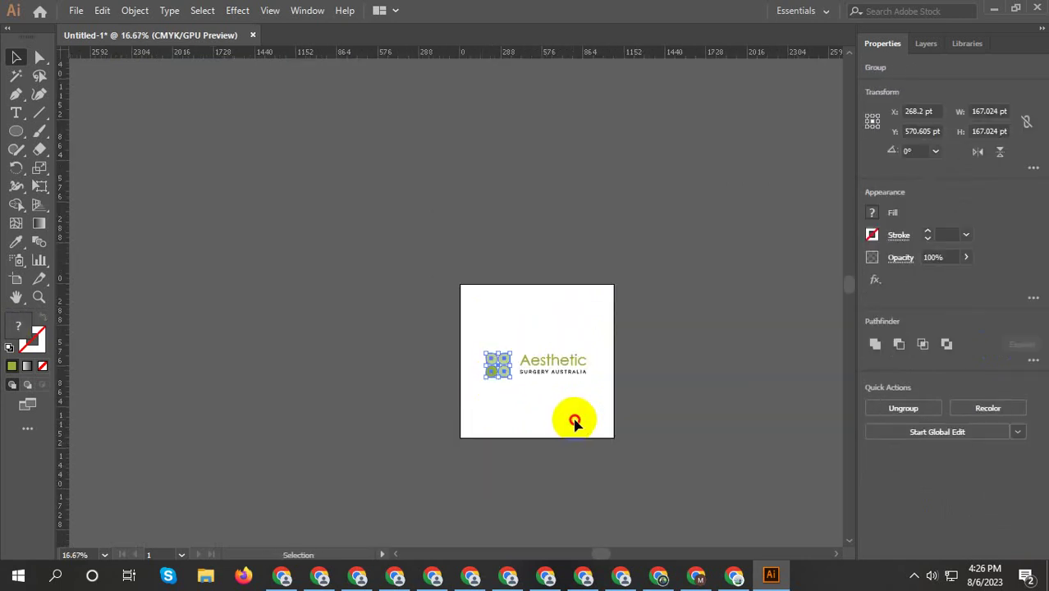
pyautogui.click(577, 421)
pyautogui.scroll(5, 578, 421)
pyautogui.moveTo(266, 215); pyautogui.dragTo(300, 222)
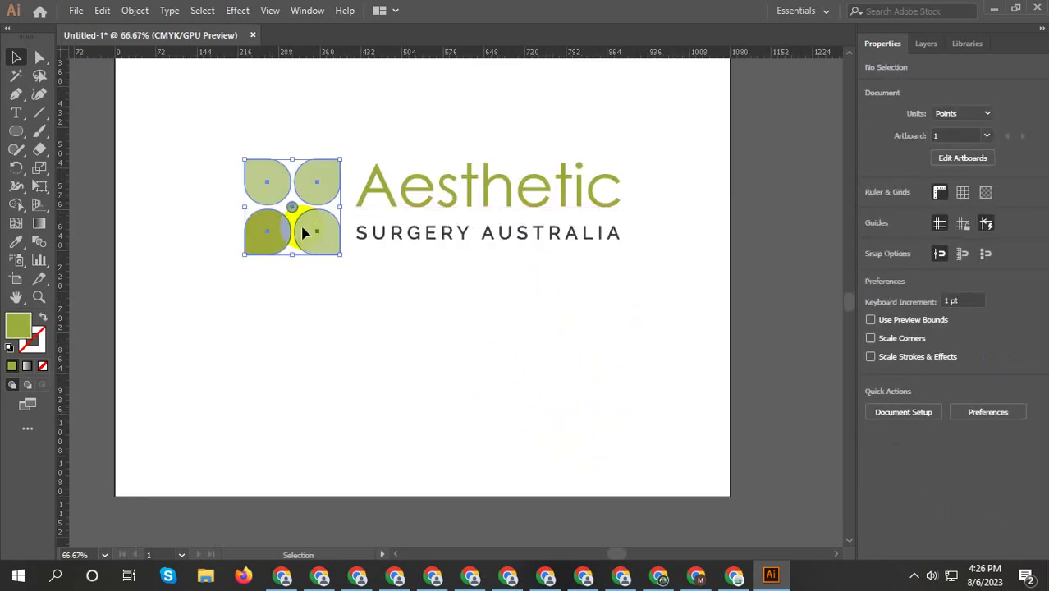
pyautogui.moveTo(300, 107); pyautogui.dragTo(387, 230)
pyautogui.hotkey('ctrl', 'g')
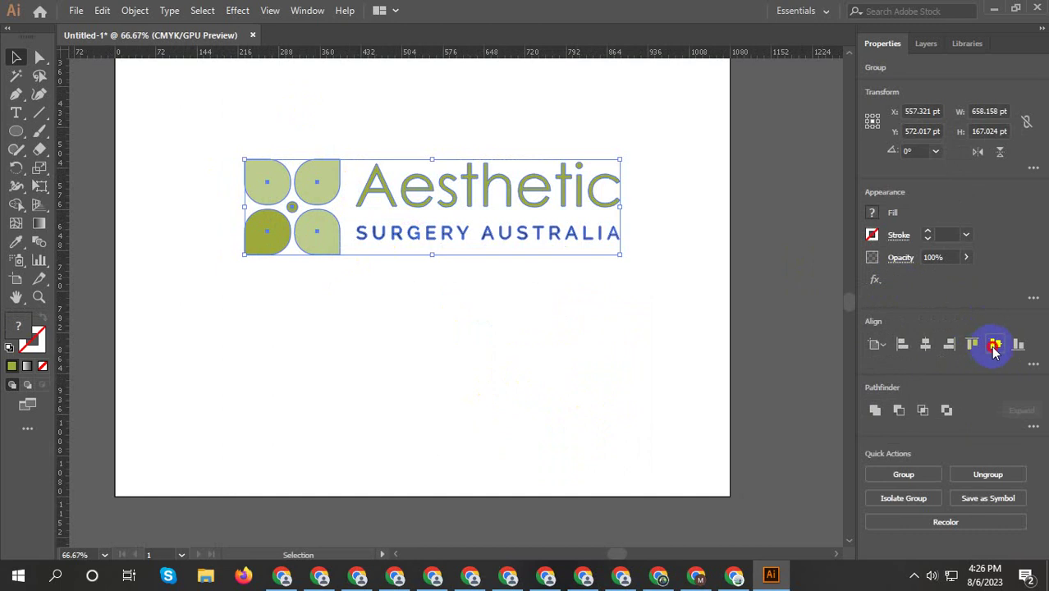
pyautogui.click(993, 345)
pyautogui.hotkey('ctrl', 'z')
# Select the whole logo and centre it vertically on the artboard
pyautogui.click(564, 149)
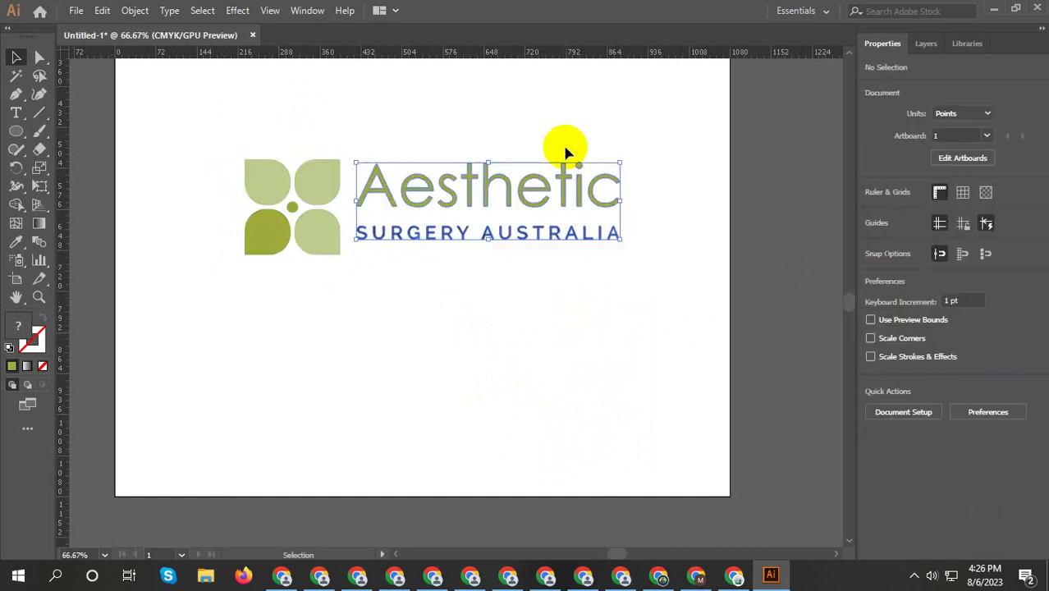
pyautogui.rightClick(572, 161)
pyautogui.click(517, 312)
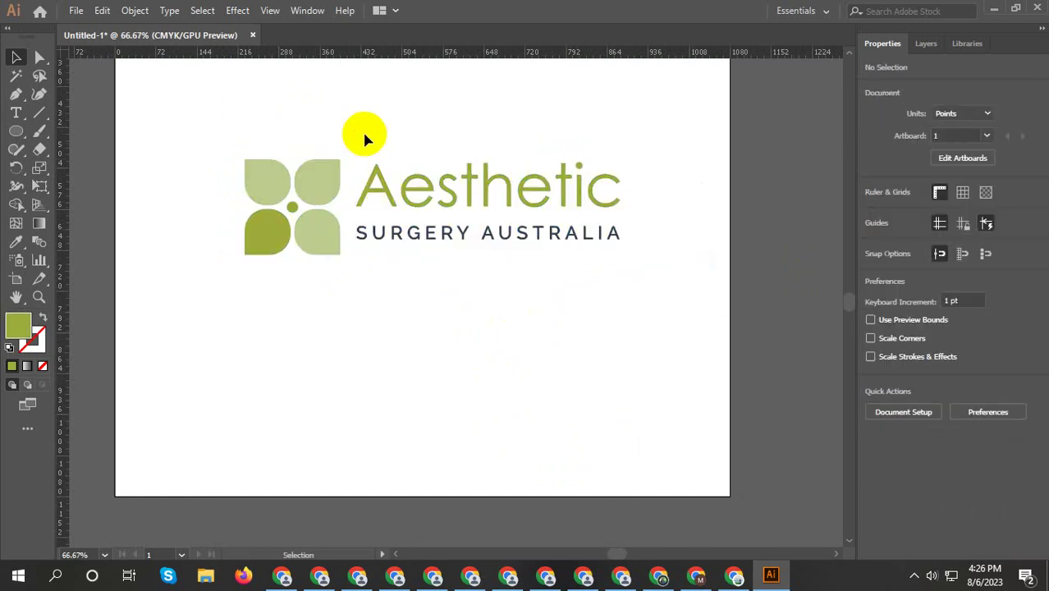
pyautogui.moveTo(316, 133); pyautogui.dragTo(476, 250)
pyautogui.click(988, 345)
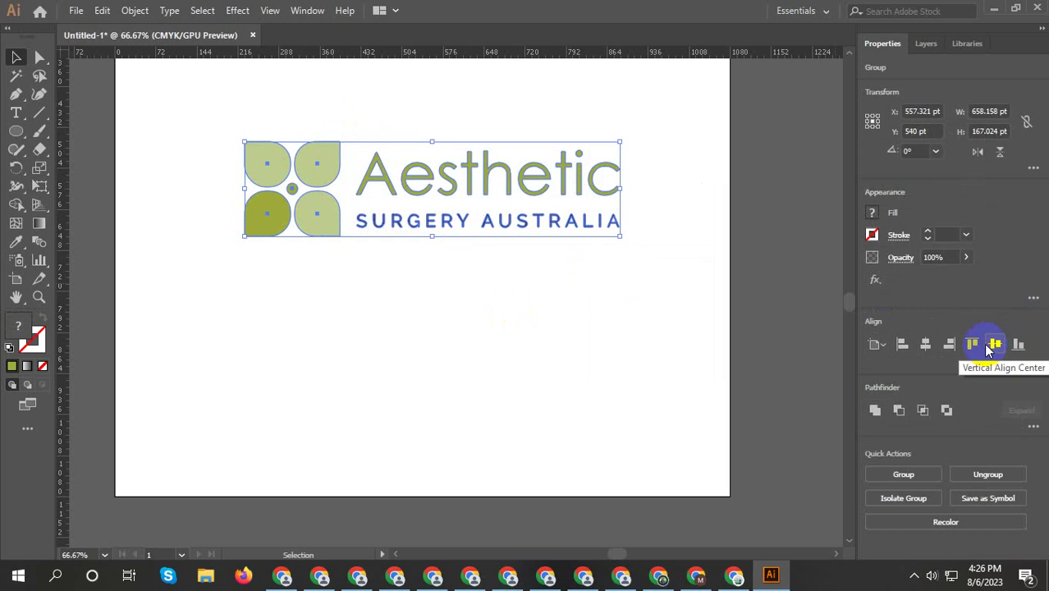
pyautogui.click(545, 351)
pyautogui.scroll(-3, 545, 351)
pyautogui.scroll(2, 525, 307)
pyautogui.click(513, 264)
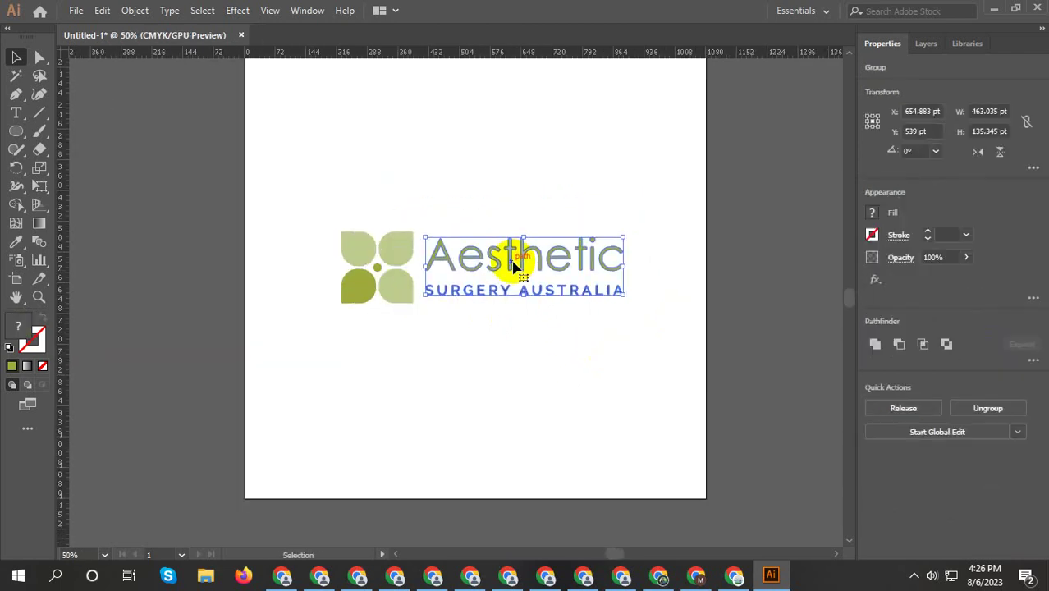
pyautogui.click(743, 294)
pyautogui.hotkey('ctrl', 'alt', 'shift', 's')
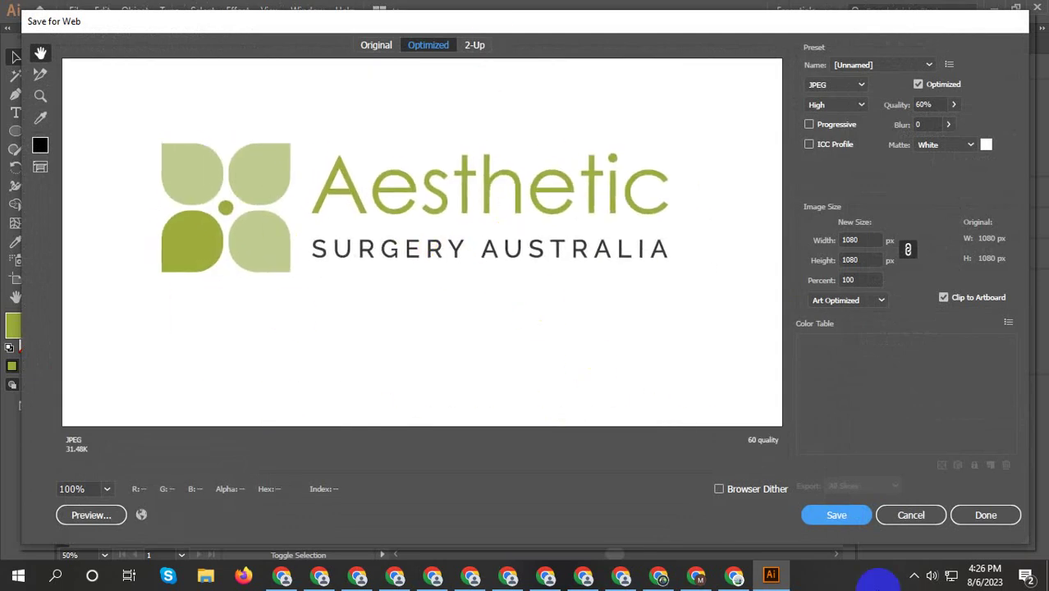
# Save the JPEG into a newly created New folder (10) inside D:\logo 2023
pyautogui.click(832, 515)
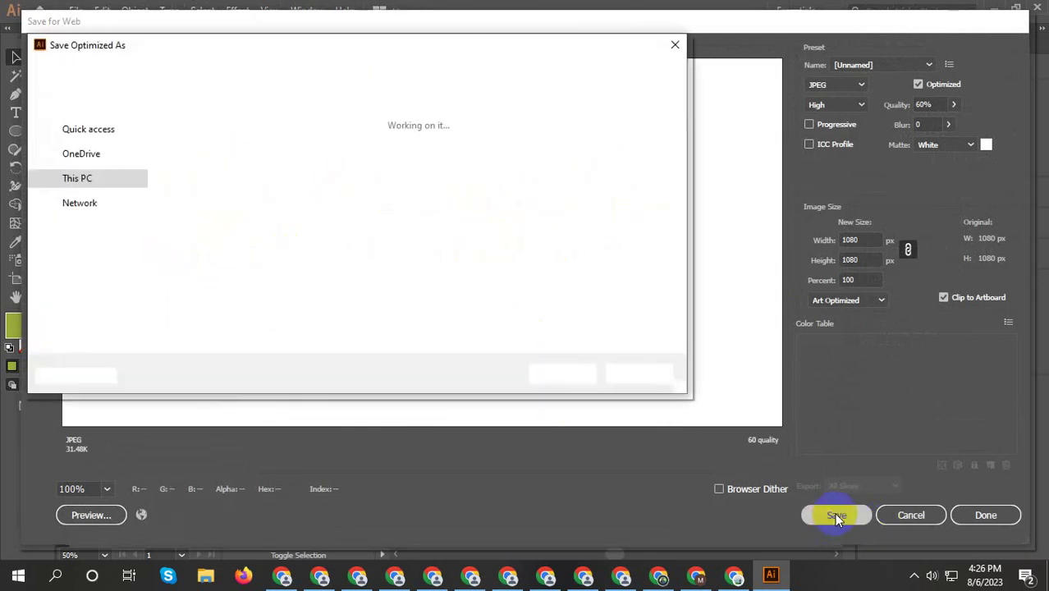
pyautogui.scroll(-1, 66, 213)
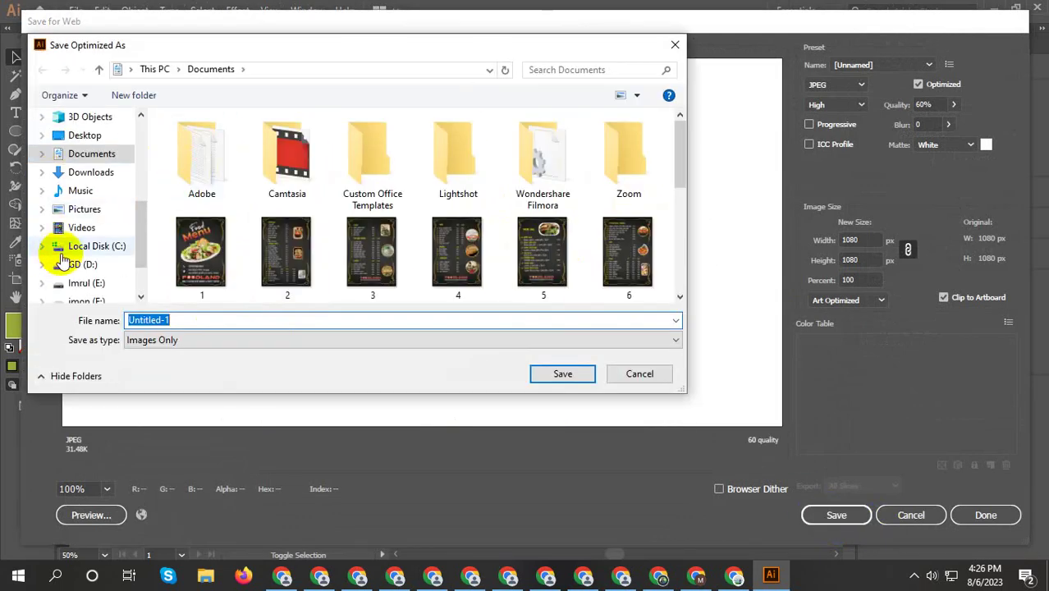
pyautogui.click(85, 264)
pyautogui.scroll(-3, 454, 243)
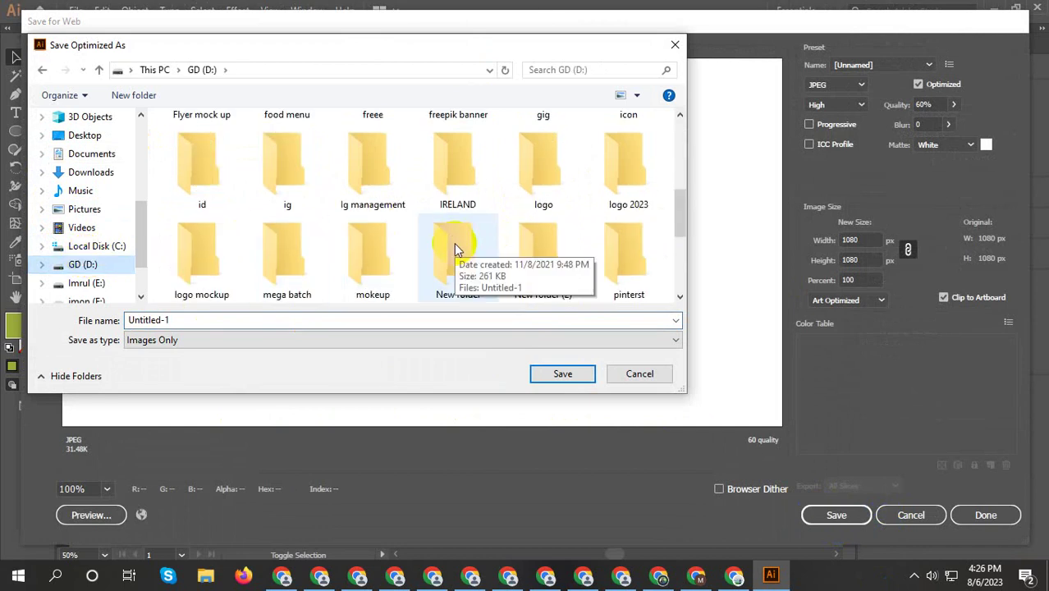
pyautogui.doubleClick(624, 172)
pyautogui.scroll(-2, 539, 276)
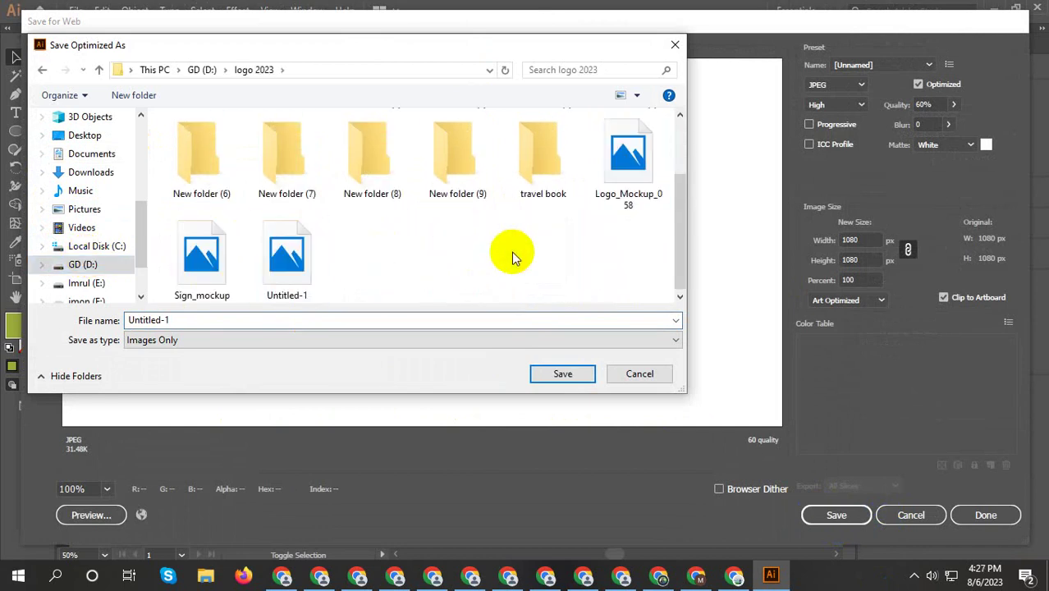
pyautogui.rightClick(538, 289)
pyautogui.moveTo(569, 439)
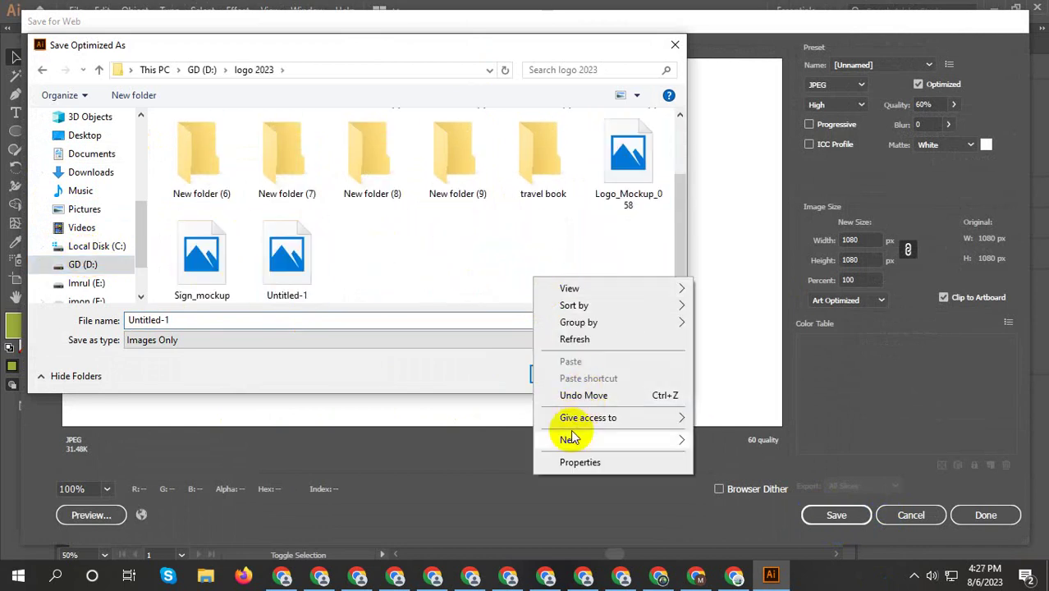
pyautogui.click(730, 280)
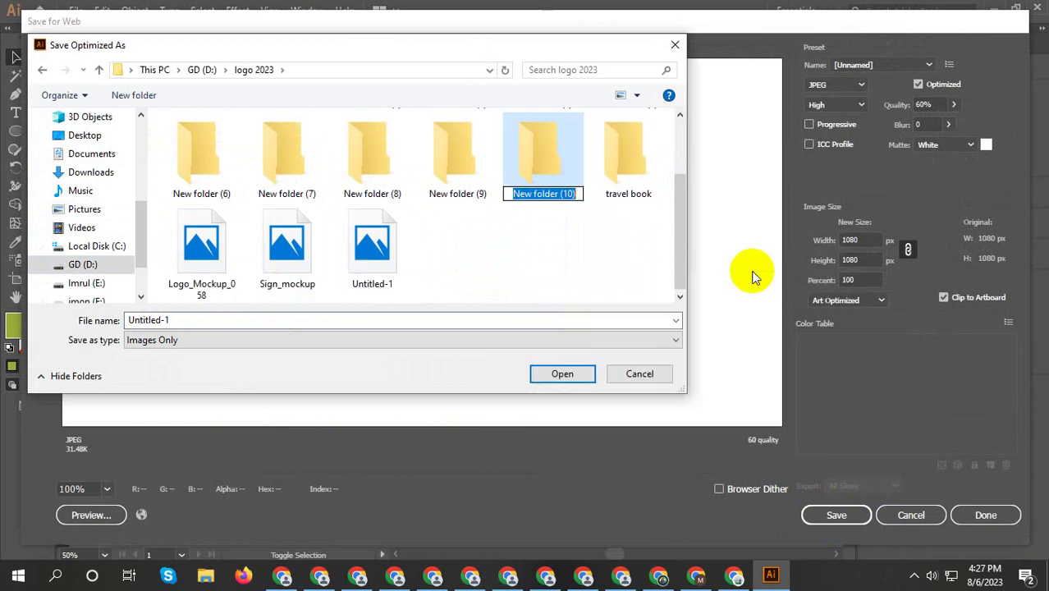
pyautogui.doubleClick(555, 168)
pyautogui.click(562, 374)
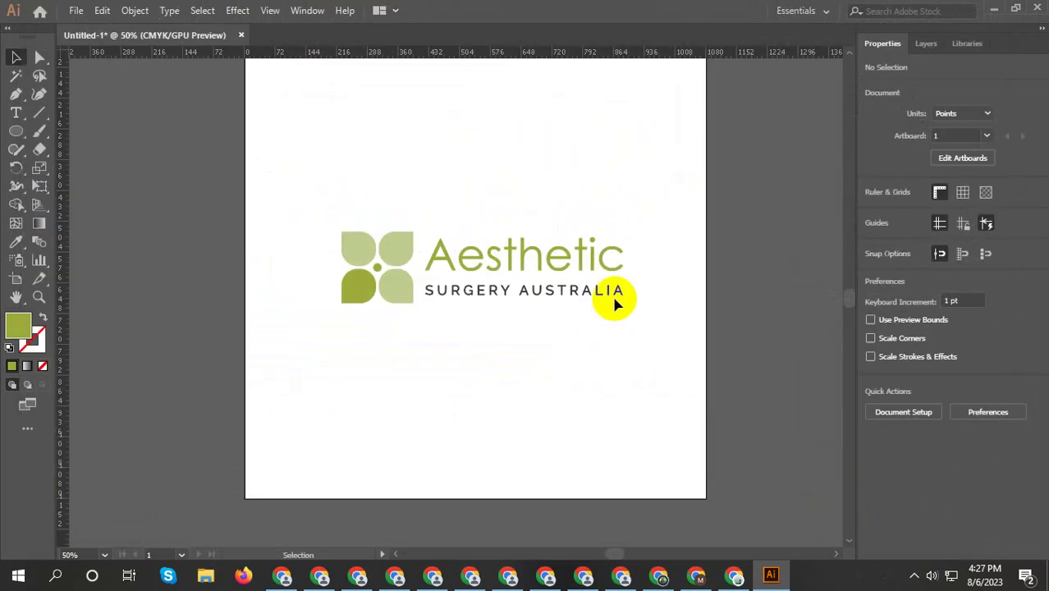
# Save the document as Untitled-1.ai in GD (D:)\logo 2023\New folder (10)
pyautogui.click(76, 11)
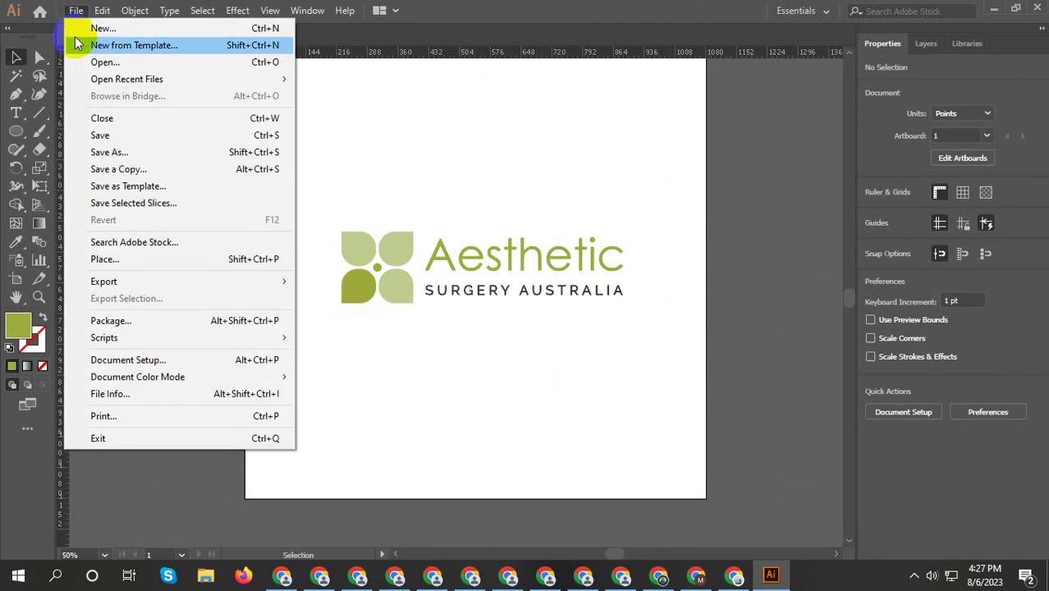
pyautogui.click(105, 136)
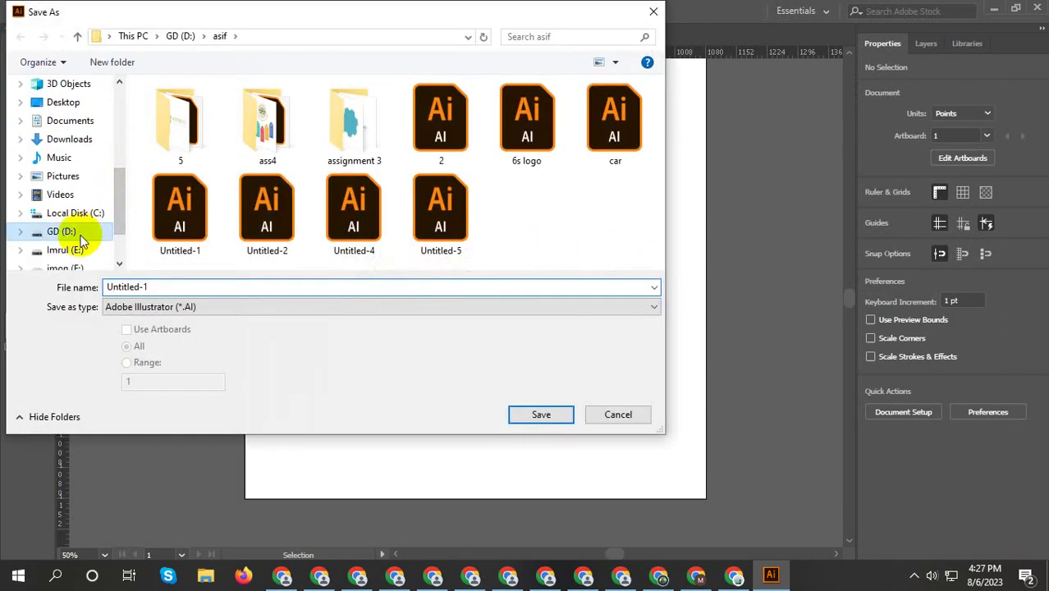
pyautogui.click(80, 238)
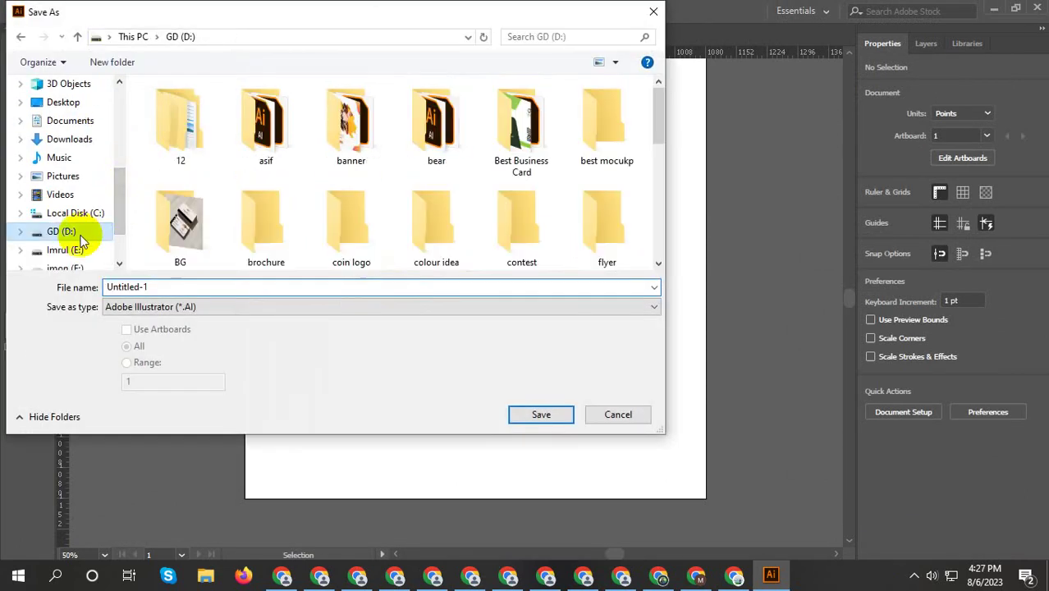
pyautogui.scroll(-1, 503, 228)
pyautogui.scroll(-2, 568, 227)
pyautogui.scroll(1, 603, 211)
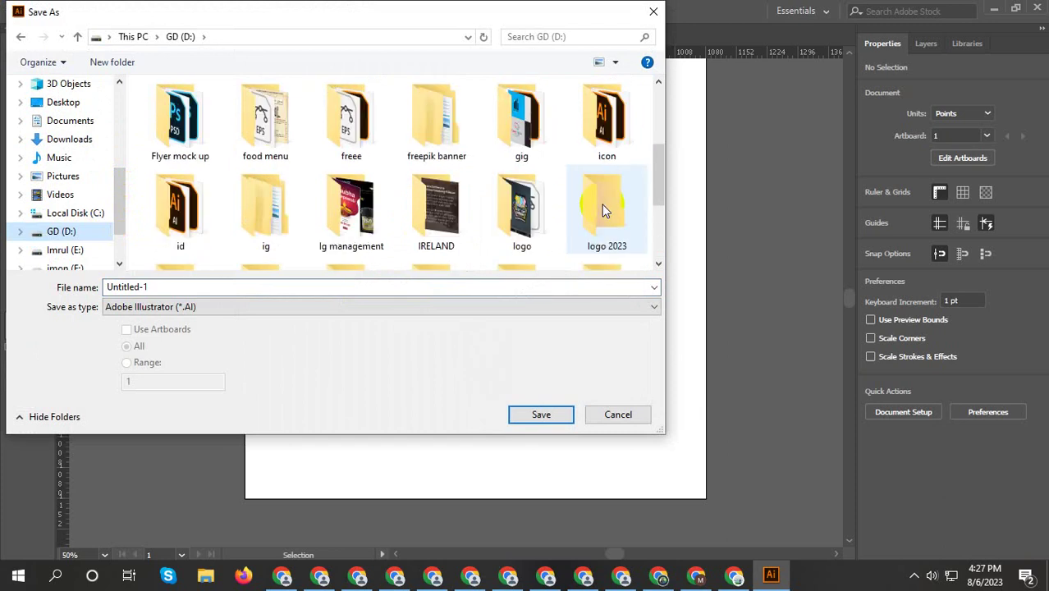
pyautogui.doubleClick(613, 207)
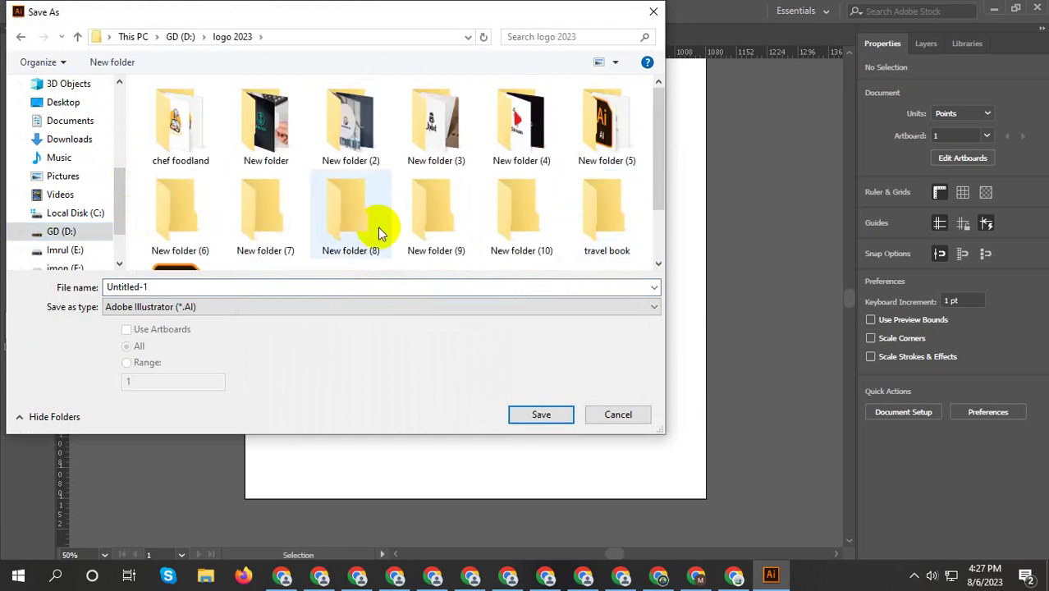
pyautogui.doubleClick(510, 229)
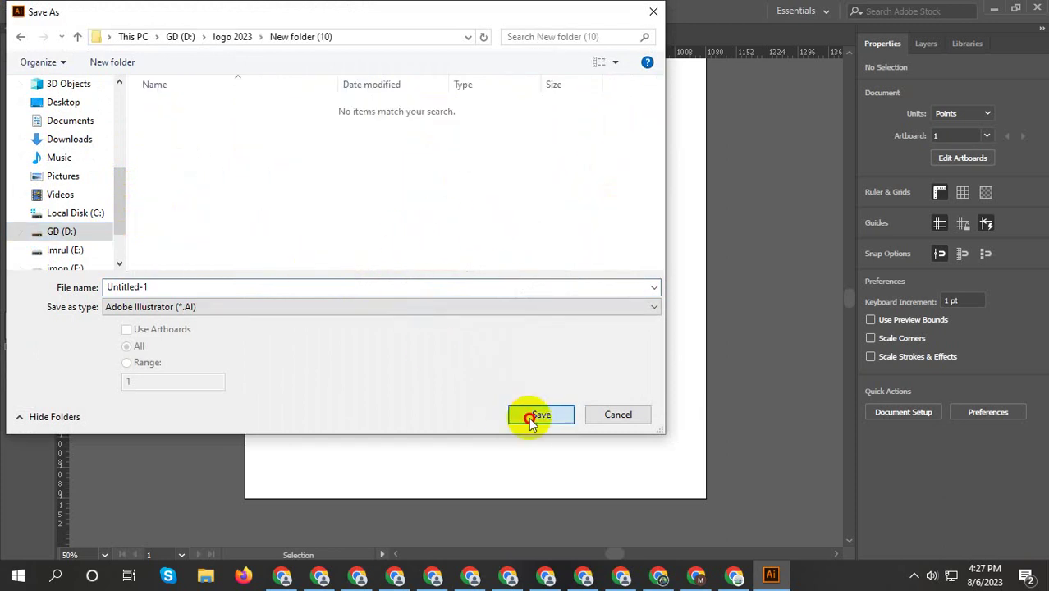
pyautogui.click(530, 417)
pyautogui.click(594, 502)
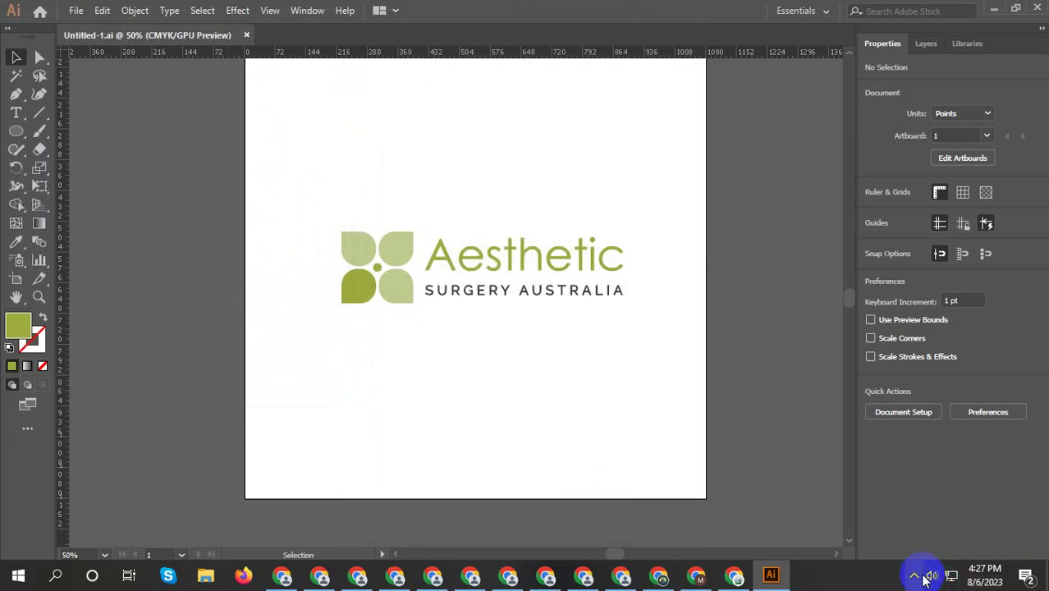